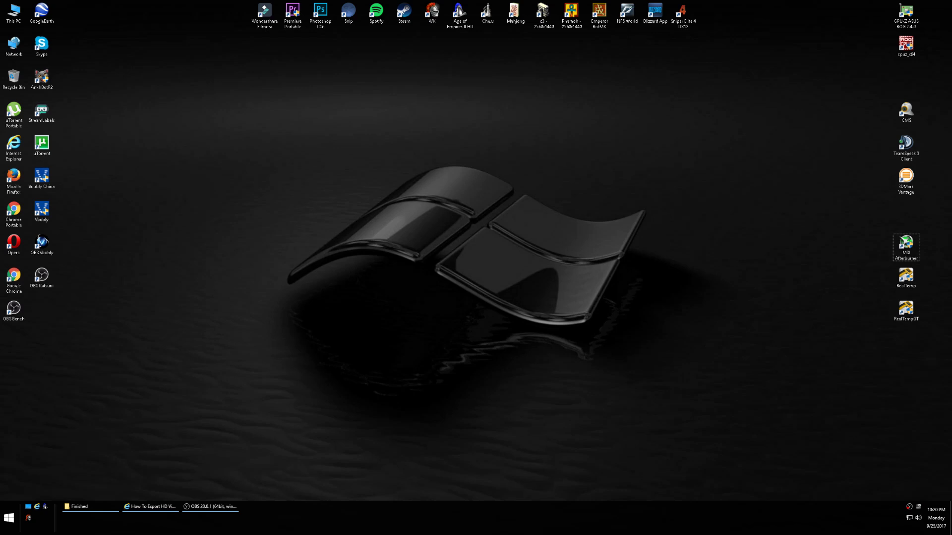
Move the OBS window onto this display and look through the source types that can be added to the scene
{"action": "left_click_drag", "start_coordinate": [951, 15], "coordinate": [390, 97]}
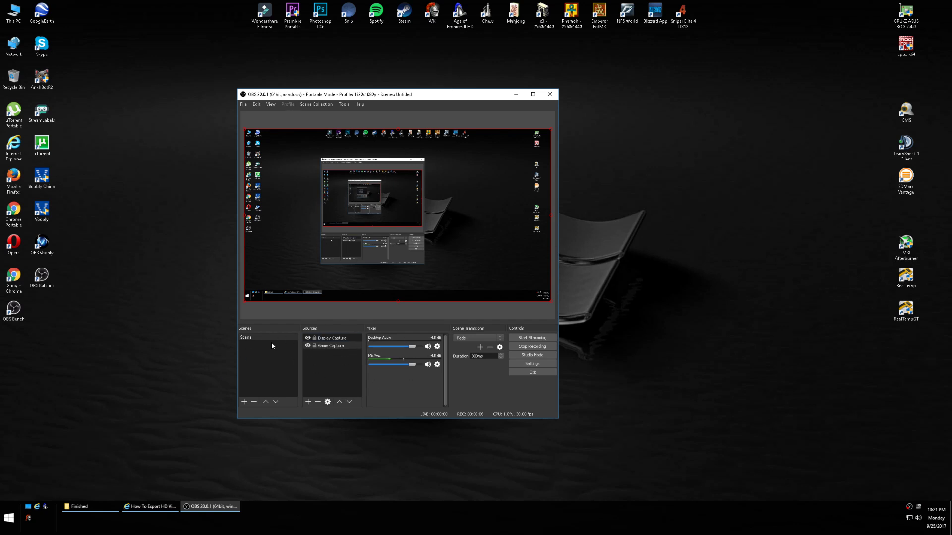
{"action": "right_click", "coordinate": [332, 373]}
{"action": "mouse_move", "coordinate": [367, 379]}
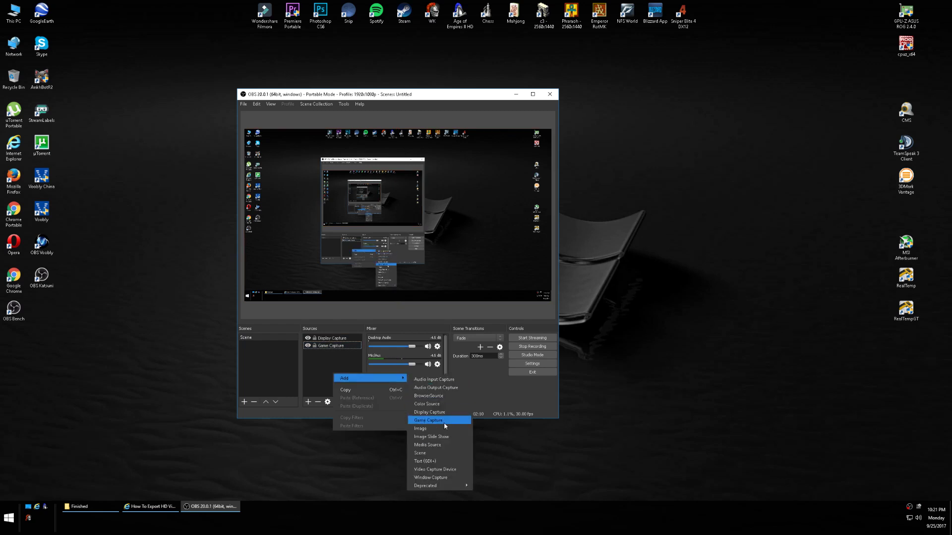
{"action": "key", "text": "Escape"}
{"action": "key", "text": "Escape"}
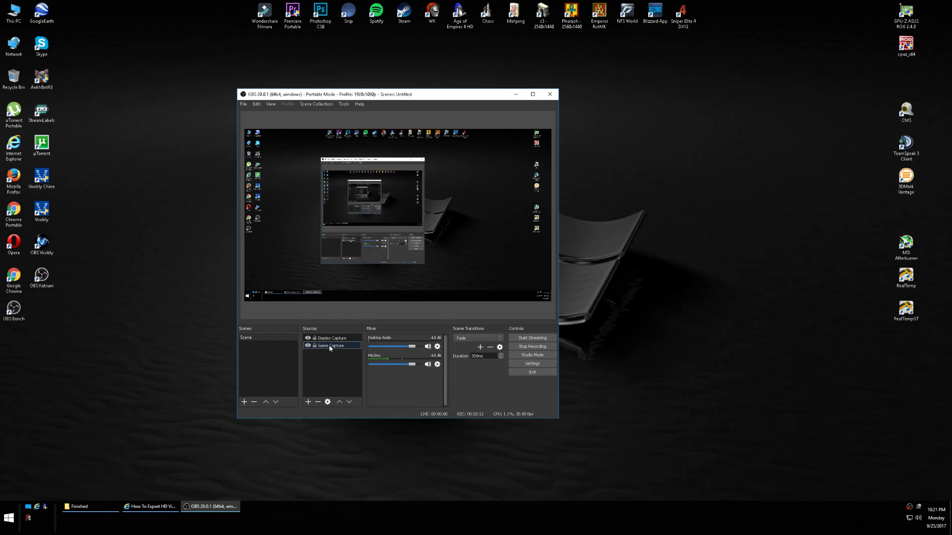
Examine the Game Capture source's properties, including its capture mode and hook options, and close them
{"action": "right_click", "coordinate": [330, 347]}
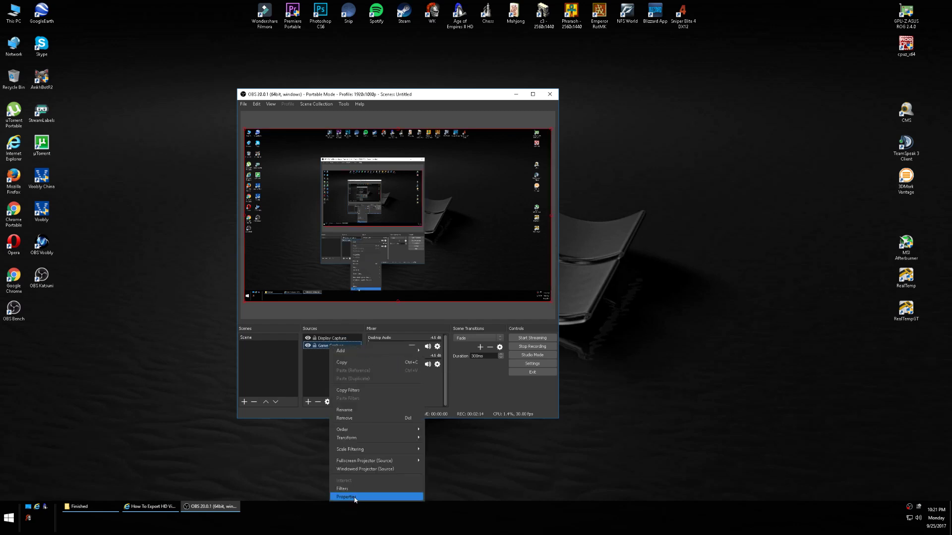
{"action": "left_click", "coordinate": [354, 497]}
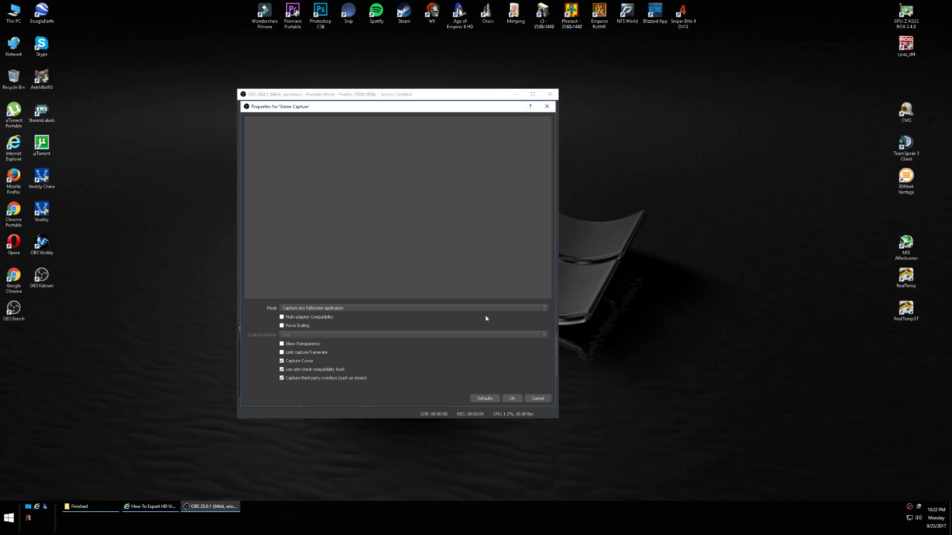
{"action": "left_click", "coordinate": [512, 399]}
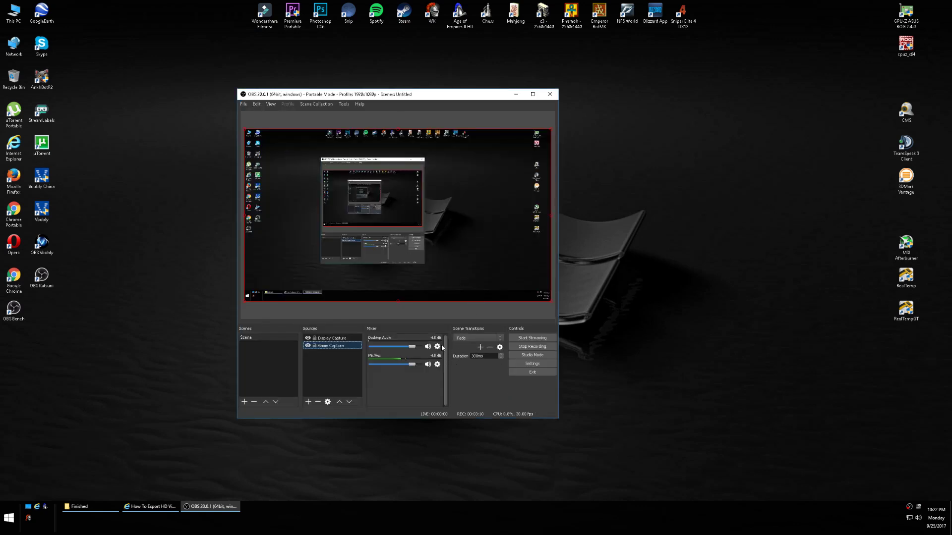
Open the OBS settings and examine the recording output options, including the Rate Control choices, keeping CQP
{"action": "left_click", "coordinate": [244, 105]}
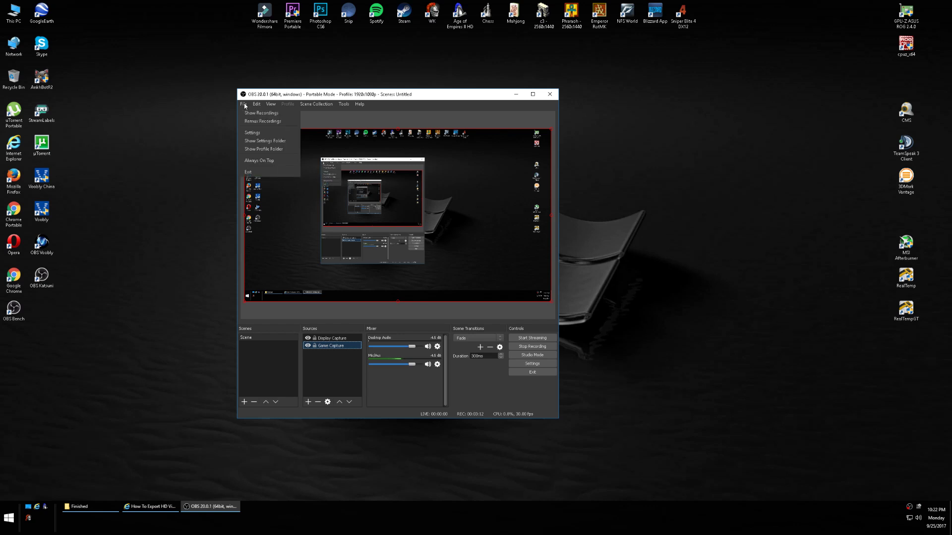
{"action": "left_click", "coordinate": [262, 132]}
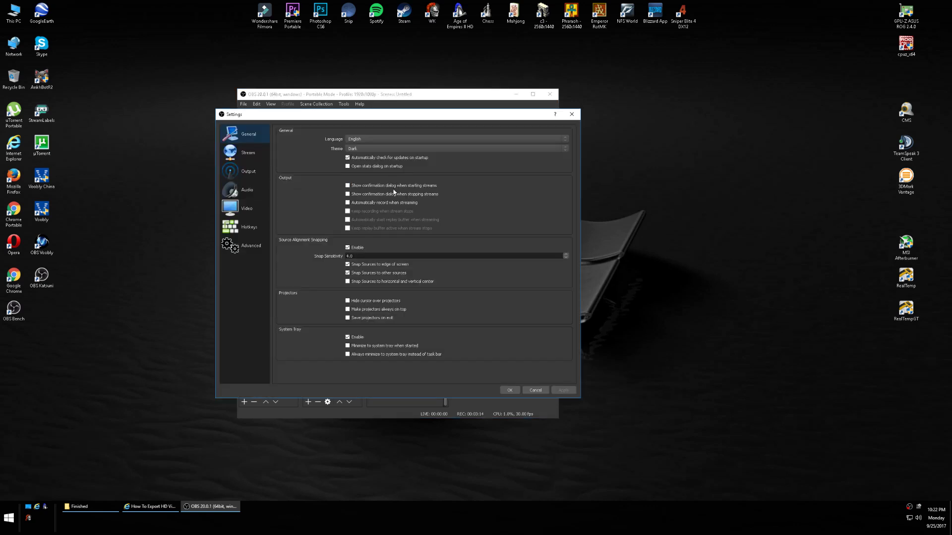
{"action": "left_click", "coordinate": [250, 172]}
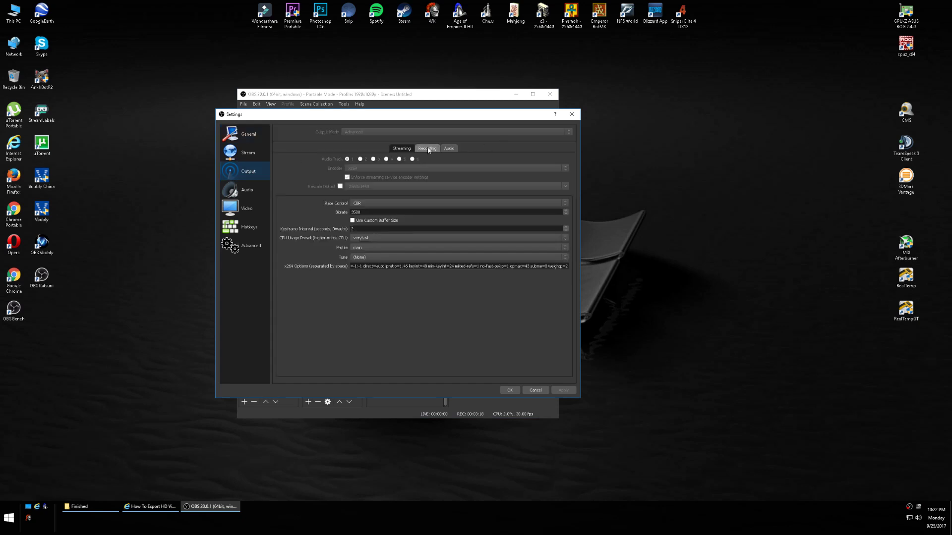
{"action": "left_click", "coordinate": [428, 149]}
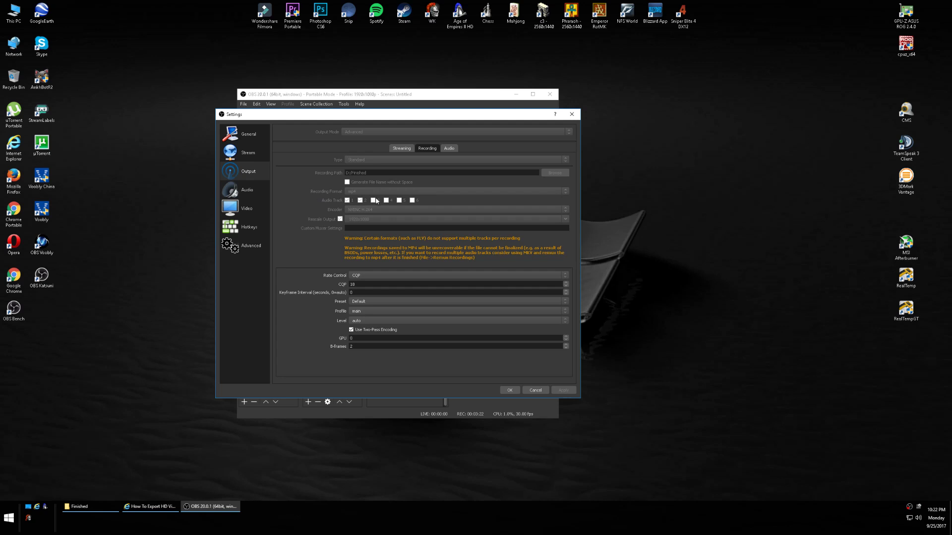
{"action": "left_click", "coordinate": [250, 190]}
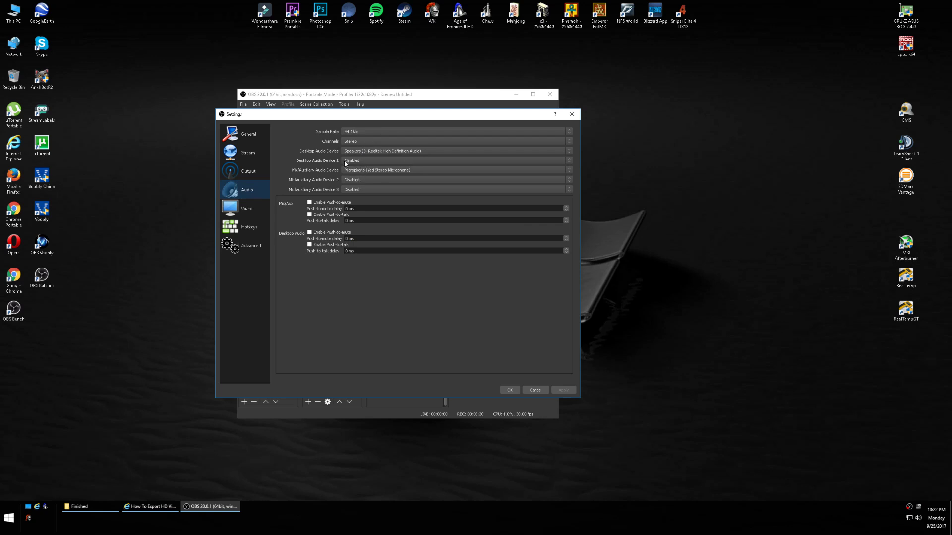
{"action": "left_click", "coordinate": [267, 172]}
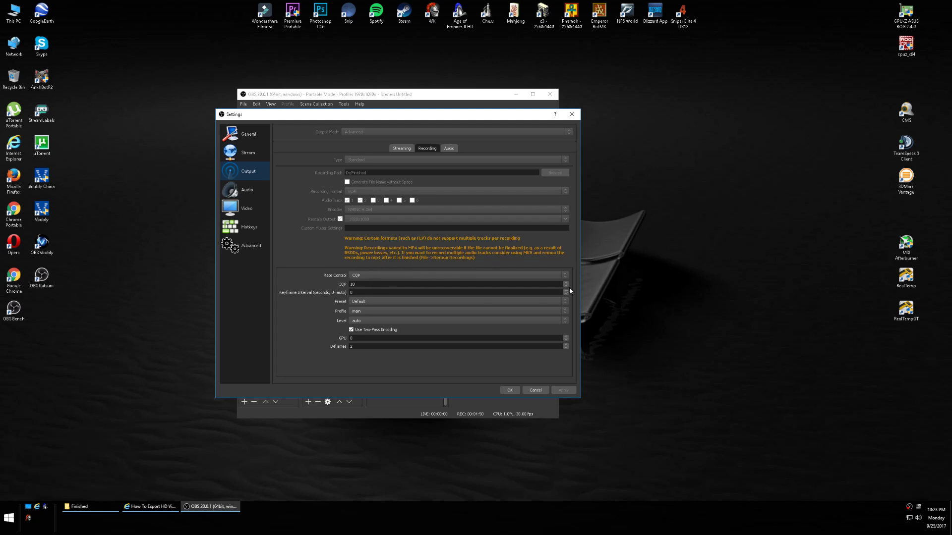
{"action": "left_click", "coordinate": [556, 278]}
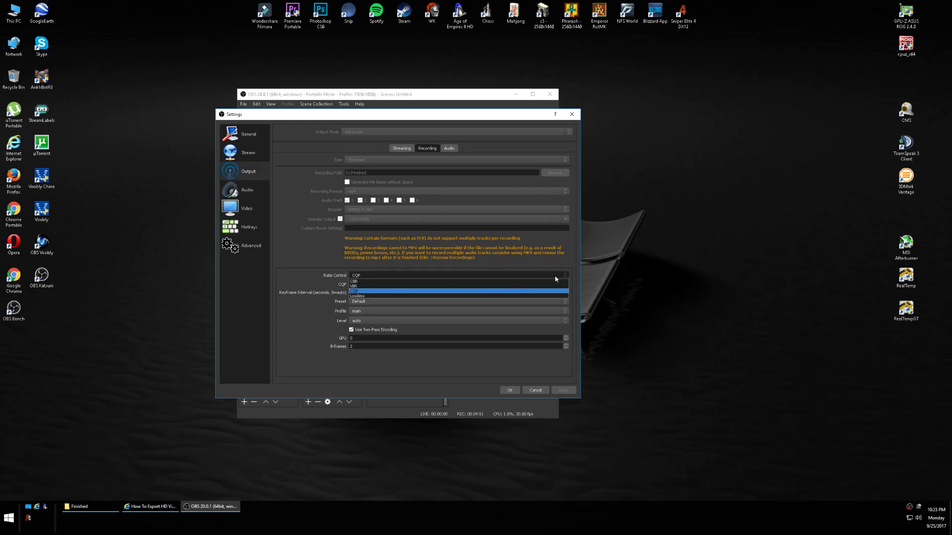
{"action": "left_click", "coordinate": [366, 277]}
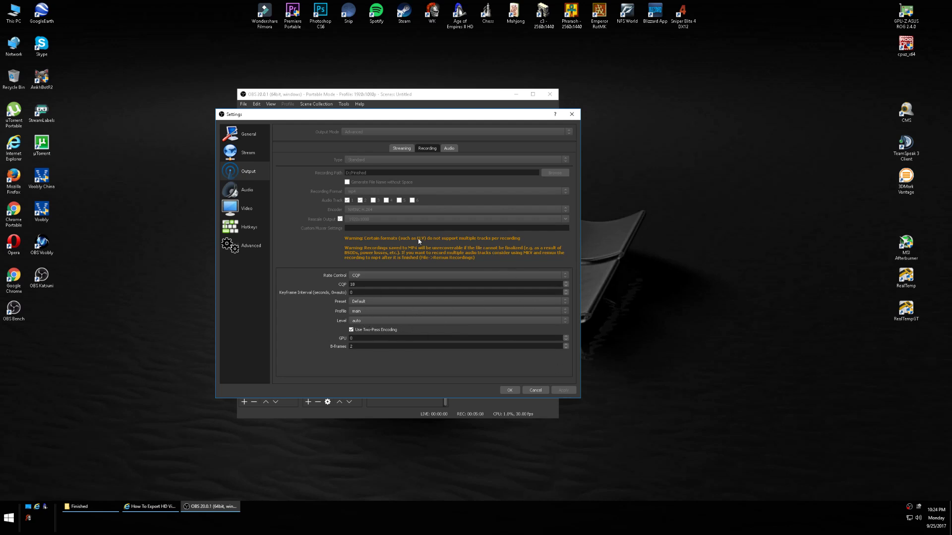
Examine the audio, video, hotkey and advanced settings, and close the settings
{"action": "left_click", "coordinate": [246, 191]}
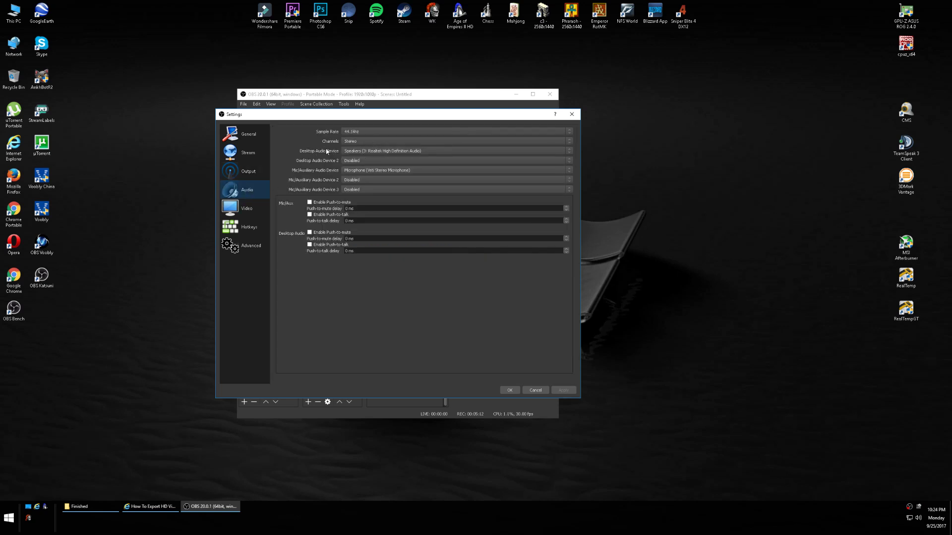
{"action": "left_click", "coordinate": [245, 213]}
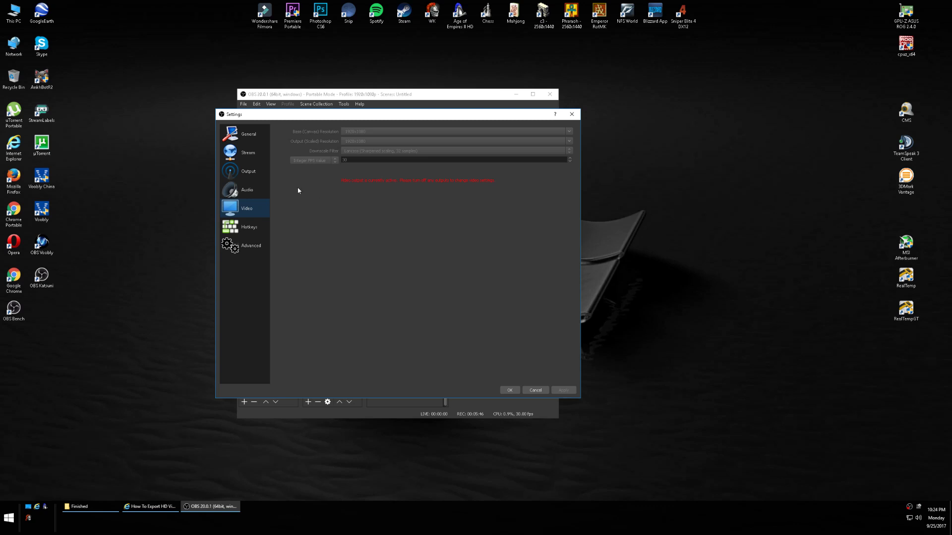
{"action": "left_click", "coordinate": [253, 231]}
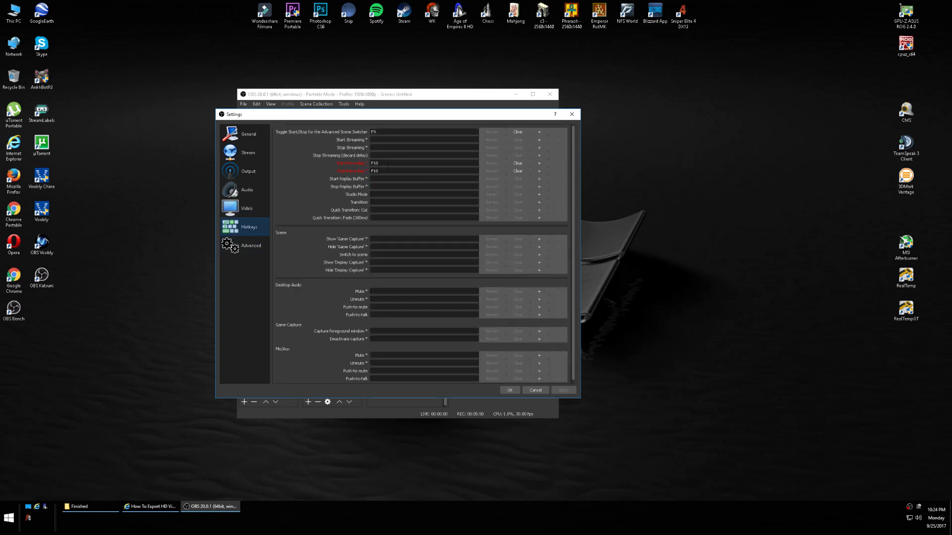
{"action": "left_click", "coordinate": [250, 248]}
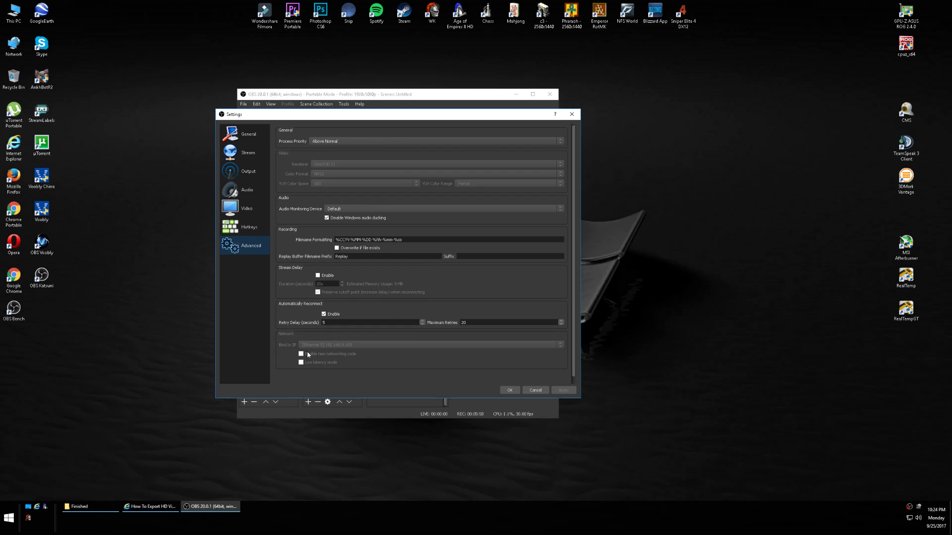
{"action": "left_click", "coordinate": [510, 391]}
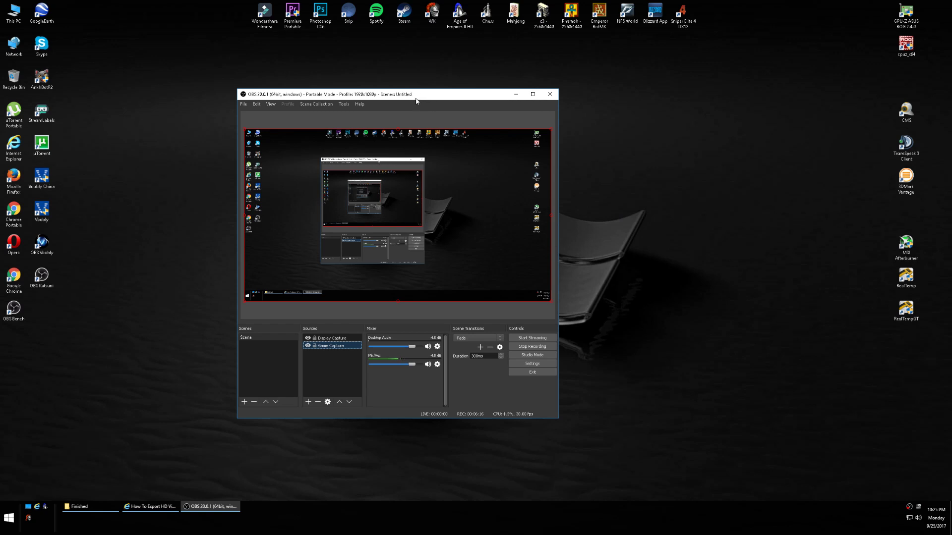
Move the OBS window off this display and open the monitoring properties of MSI Afterburner
{"action": "left_click_drag", "start_coordinate": [389, 96], "coordinate": [951, 74]}
{"action": "left_click", "coordinate": [632, 265]}
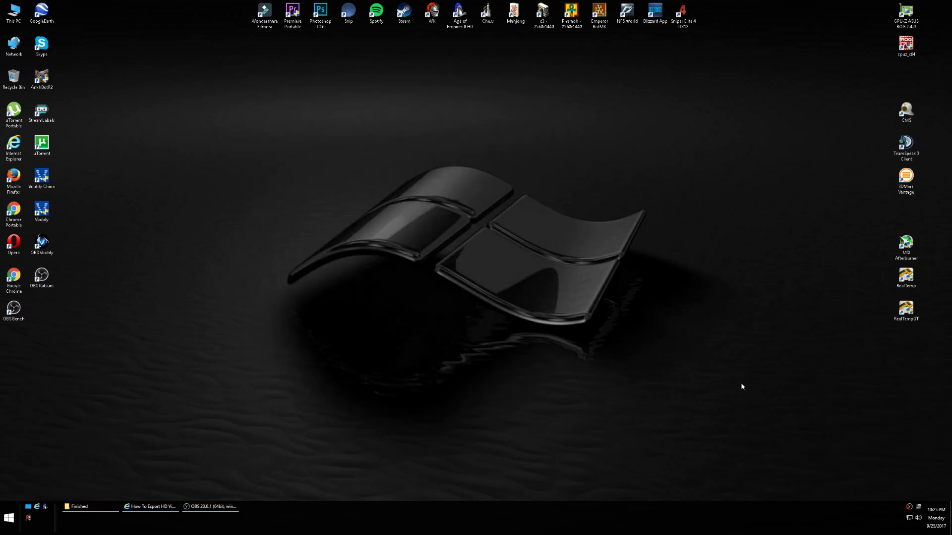
{"action": "double_click", "coordinate": [905, 244]}
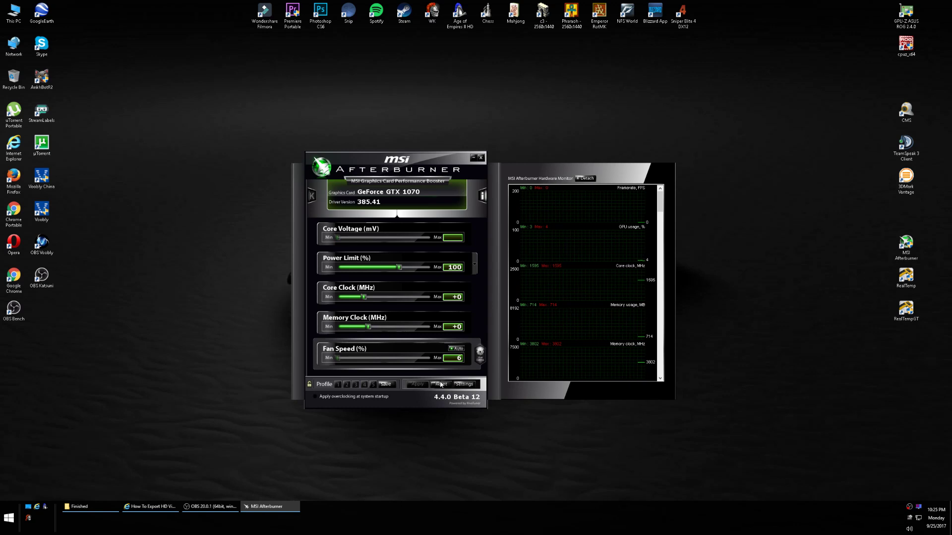
{"action": "left_click", "coordinate": [465, 385]}
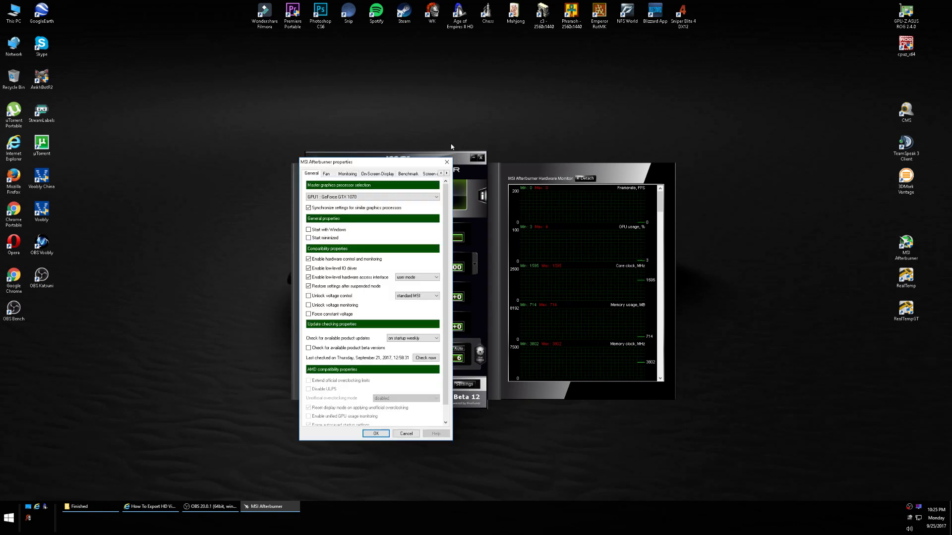
{"action": "left_click", "coordinate": [348, 175]}
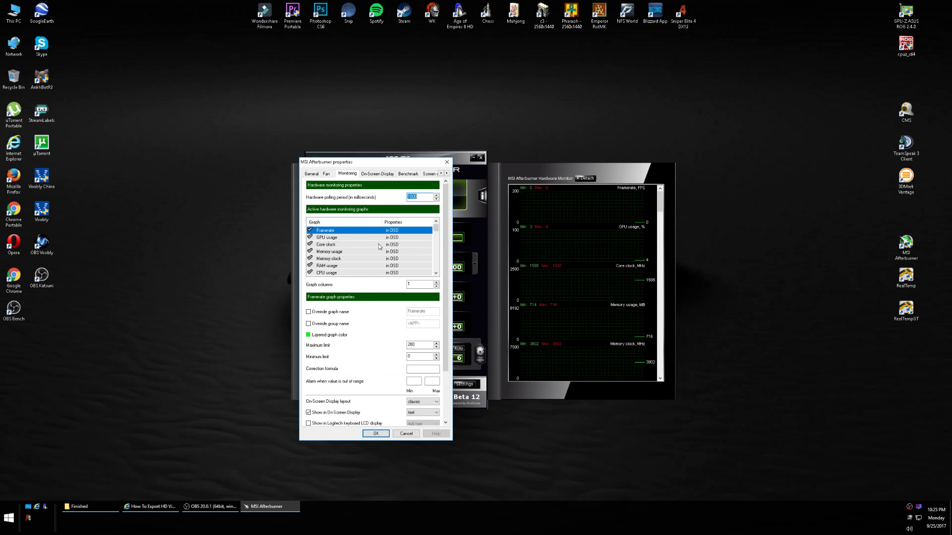
Demonstrate the Show in On-Screen Display option for the Framerate graph, leaving it enabled
{"action": "left_click", "coordinate": [331, 233]}
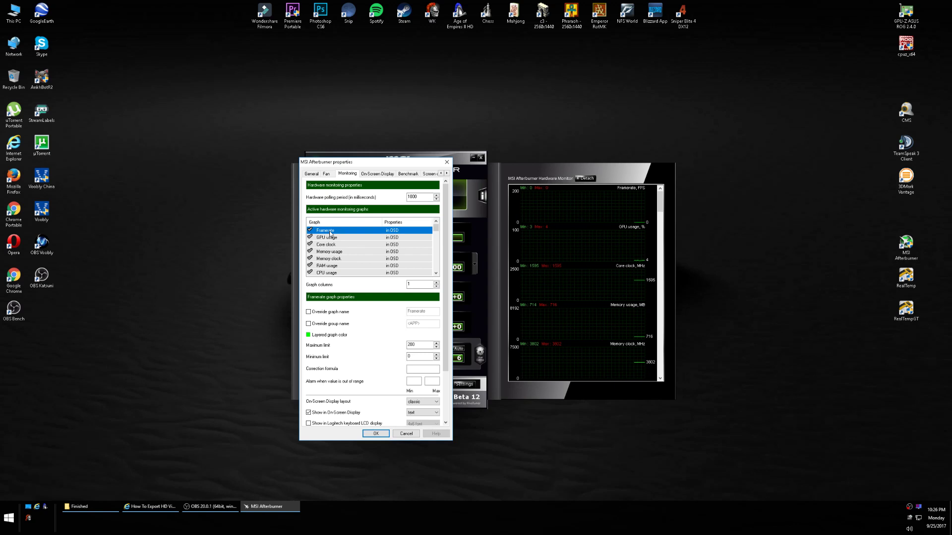
{"action": "left_click", "coordinate": [308, 412]}
{"action": "left_click", "coordinate": [308, 413]}
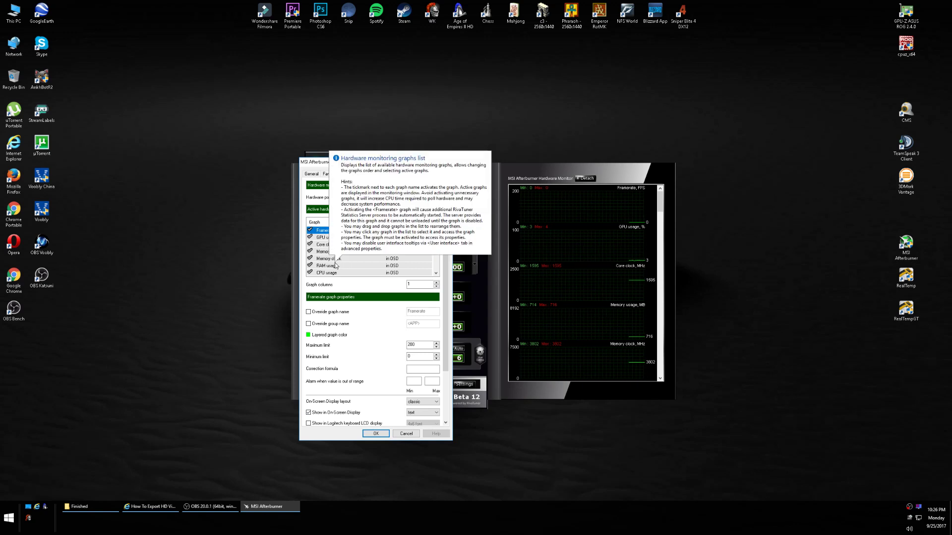
Look through the list of active hardware monitoring graphs, accept the properties and minimize MSI Afterburner
{"action": "scroll", "coordinate": [365, 267], "scroll_direction": "down", "scroll_amount": 1}
{"action": "scroll", "coordinate": [365, 265], "scroll_direction": "down", "scroll_amount": 5}
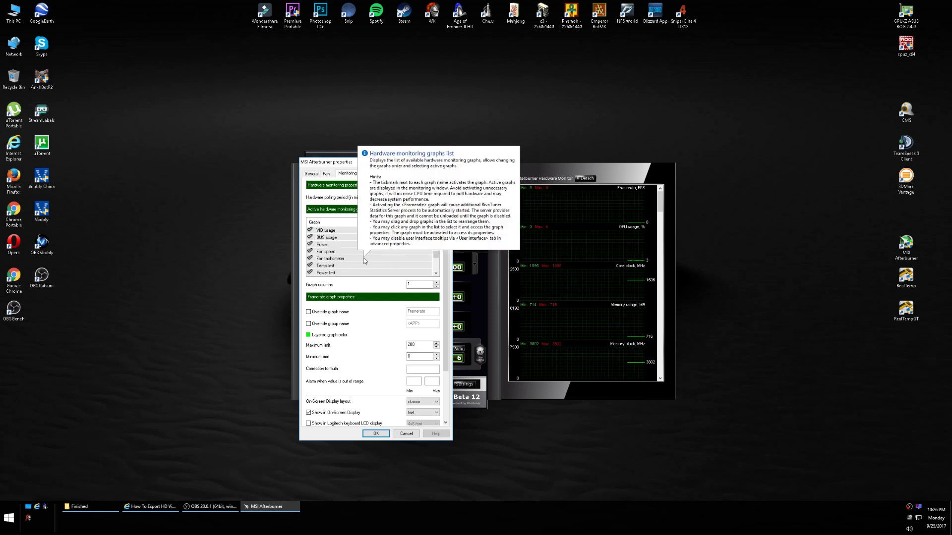
{"action": "scroll", "coordinate": [363, 257], "scroll_direction": "down", "scroll_amount": 5}
{"action": "scroll", "coordinate": [423, 245], "scroll_direction": "up", "scroll_amount": 5}
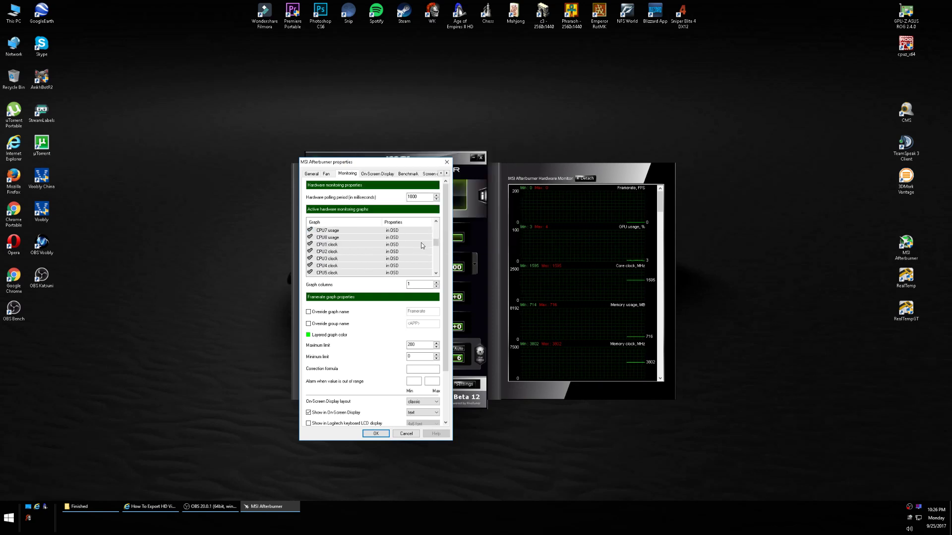
{"action": "scroll", "coordinate": [349, 243], "scroll_direction": "up", "scroll_amount": 4}
{"action": "scroll", "coordinate": [381, 248], "scroll_direction": "up", "scroll_amount": 1}
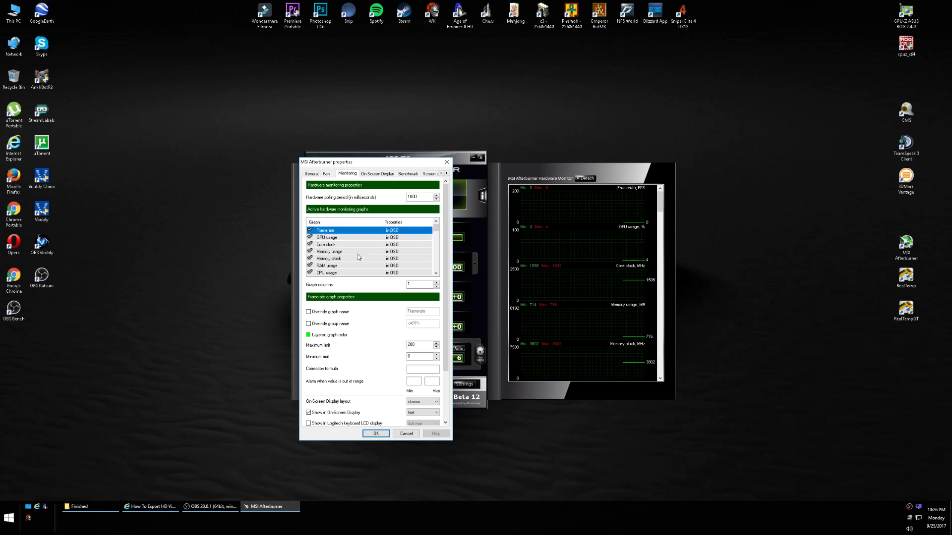
{"action": "left_click", "coordinate": [376, 434]}
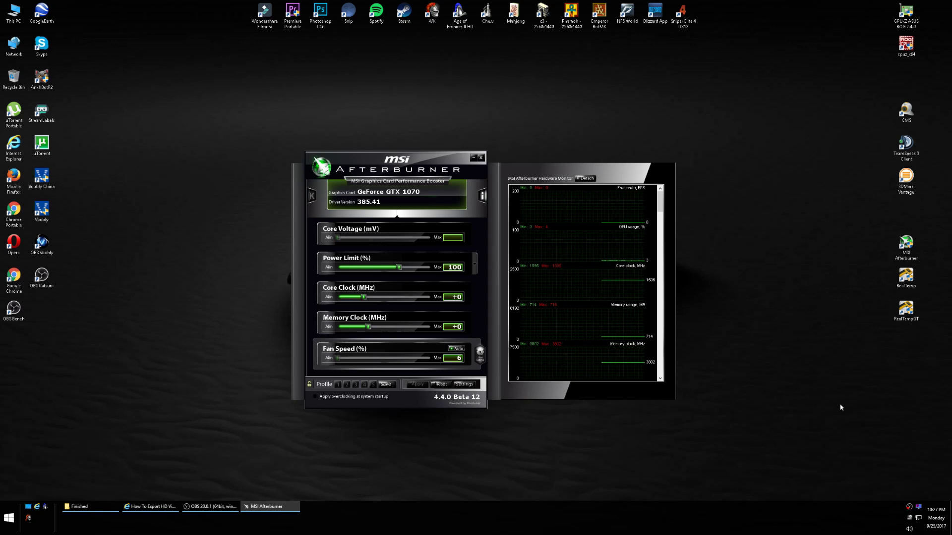
{"action": "left_click", "coordinate": [473, 159]}
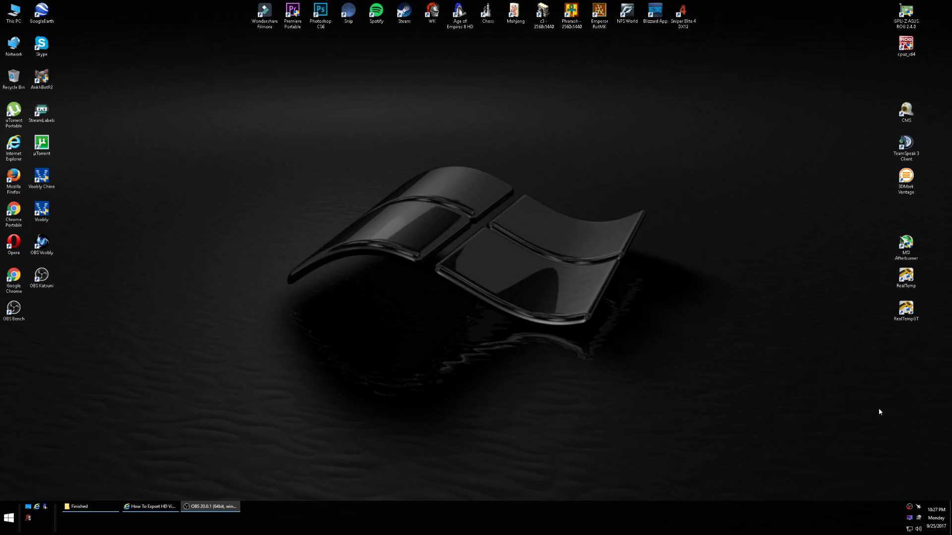
Open RivaTuner Statistics Server and try out its On-Screen Display zoom and first palette colour, keeping the existing colour
{"action": "left_click", "coordinate": [909, 518]}
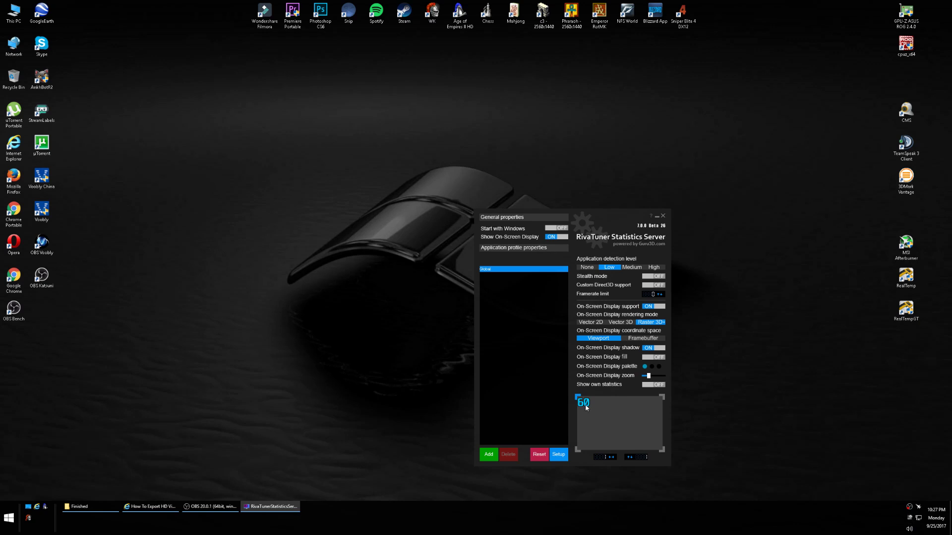
{"action": "mouse_move", "coordinate": [584, 405]}
{"action": "mouse_move", "coordinate": [605, 425]}
{"action": "left_click_drag", "start_coordinate": [648, 379], "coordinate": [645, 378]}
{"action": "left_click_drag", "start_coordinate": [646, 377], "coordinate": [648, 377]}
{"action": "left_click", "coordinate": [645, 367]}
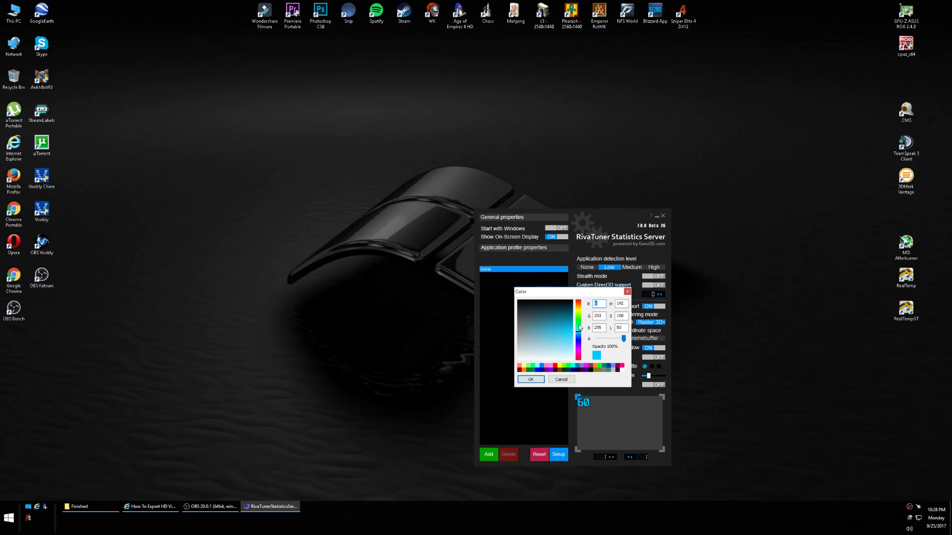
{"action": "left_click", "coordinate": [627, 291]}
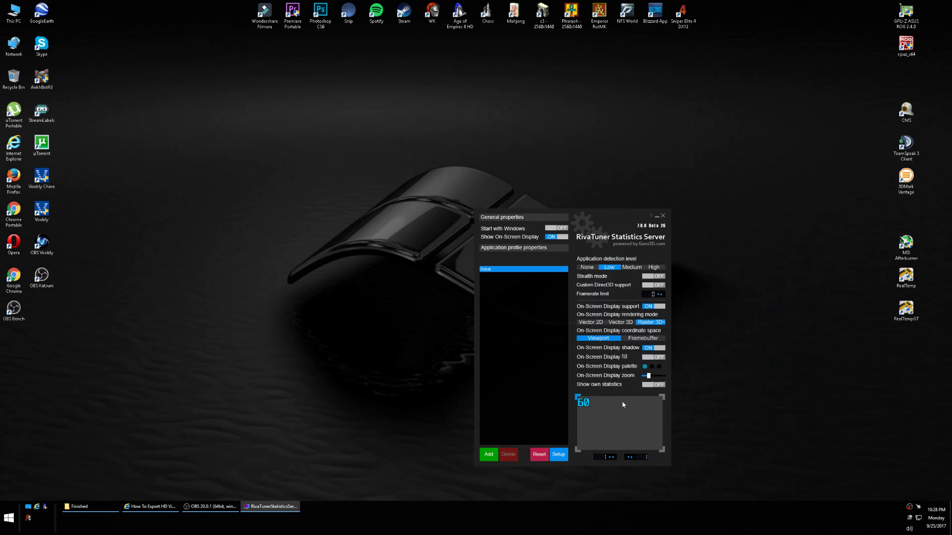
Set the On-Screen Display's horizontal position to 650 and minimize RivaTuner Statistics Server
{"action": "mouse_move", "coordinate": [618, 402]}
{"action": "left_click", "coordinate": [611, 457]}
{"action": "left_click", "coordinate": [611, 457]}
{"action": "left_click", "coordinate": [612, 457]}
{"action": "left_click", "coordinate": [612, 457]}
{"action": "left_click", "coordinate": [612, 457]}
{"action": "left_click", "coordinate": [611, 457]}
{"action": "left_click", "coordinate": [606, 458]}
{"action": "type", "text": "650"}
{"action": "key", "text": "Return"}
{"action": "left_click", "coordinate": [657, 217]}
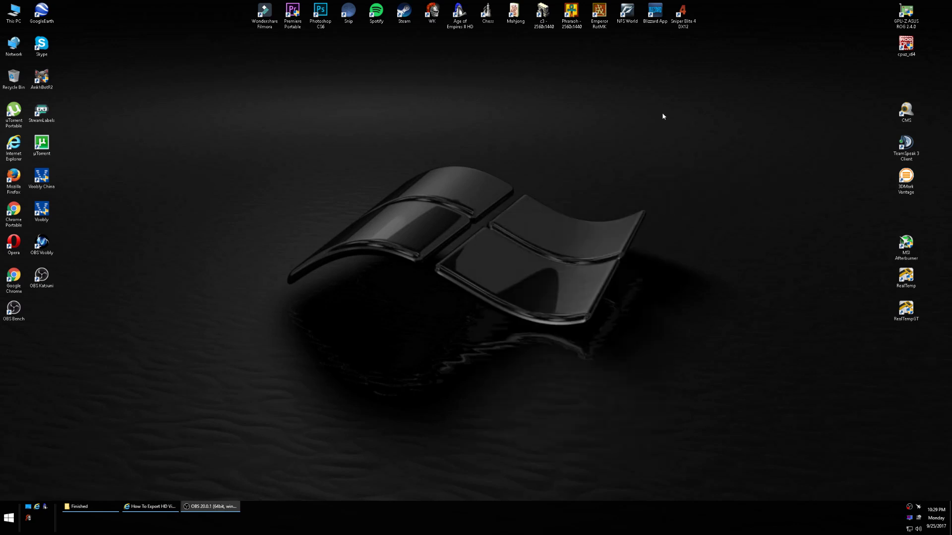
Launch the DX12 version of Sniper Elite 4 from the desktop
{"action": "double_click", "coordinate": [683, 15]}
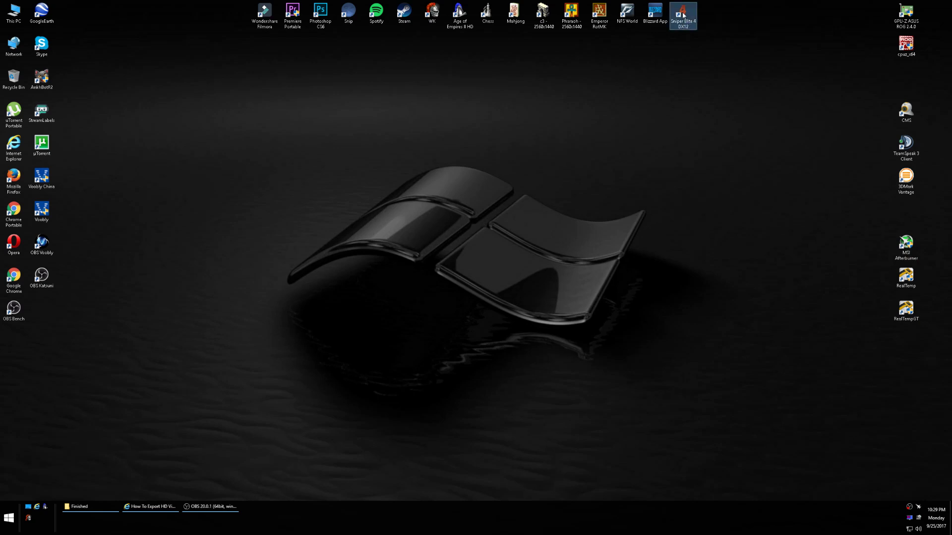
Check the overlay in Sniper Elite 4, adjust its horizontal position in RivaTuner Statistics Server and start the game again
{"action": "left_click", "coordinate": [531, 321]}
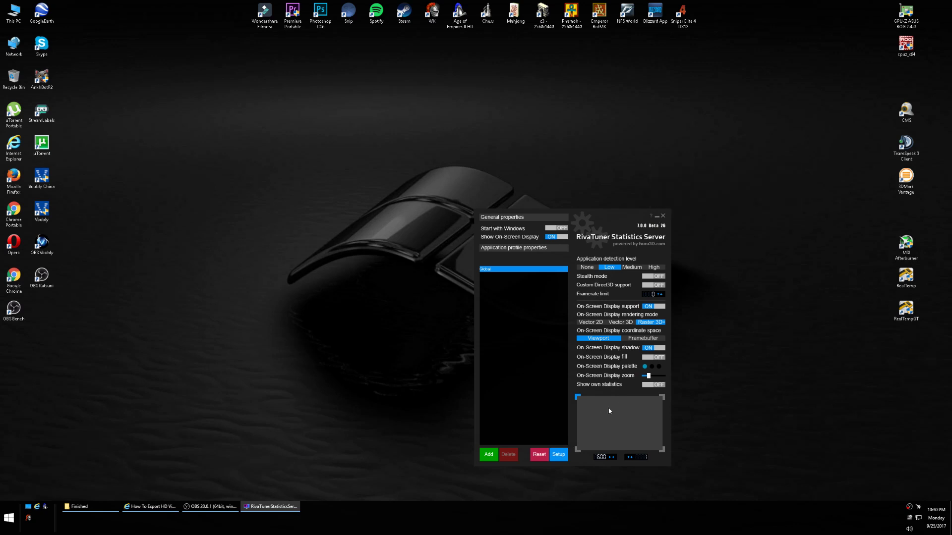
{"action": "left_click", "coordinate": [662, 217]}
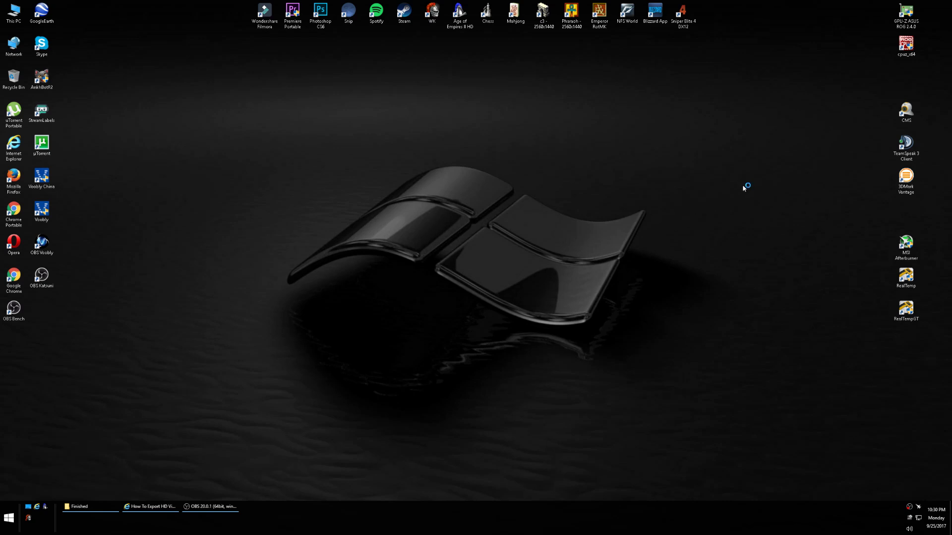
{"action": "double_click", "coordinate": [687, 20]}
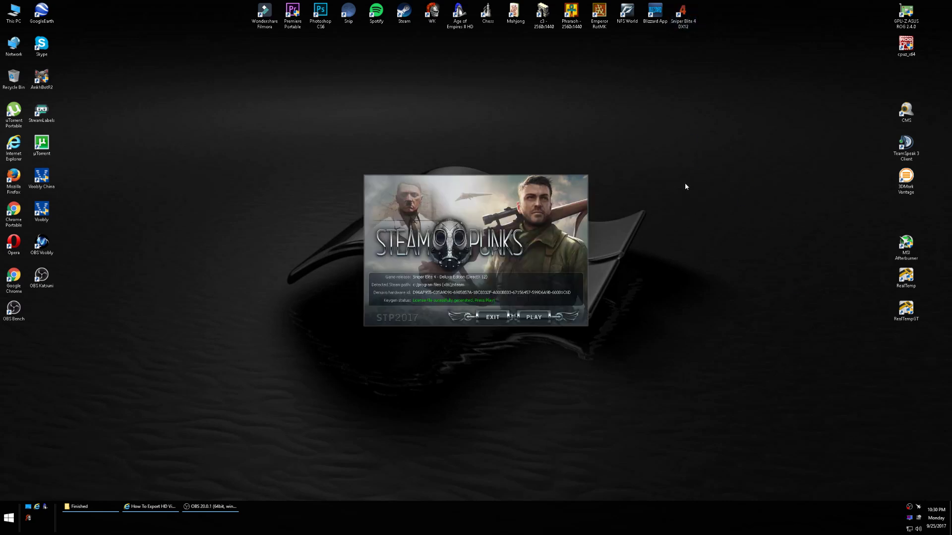
{"action": "left_click", "coordinate": [532, 318]}
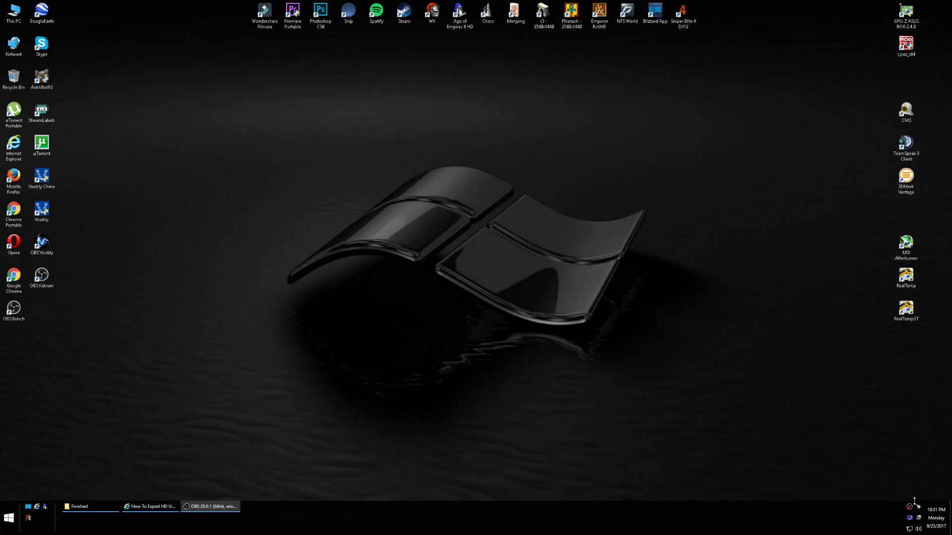
Try an On-Screen Display horizontal position of 450 in RivaTuner Statistics Server, check it in Sniper Elite 4 and exit the game
{"action": "left_click", "coordinate": [909, 517]}
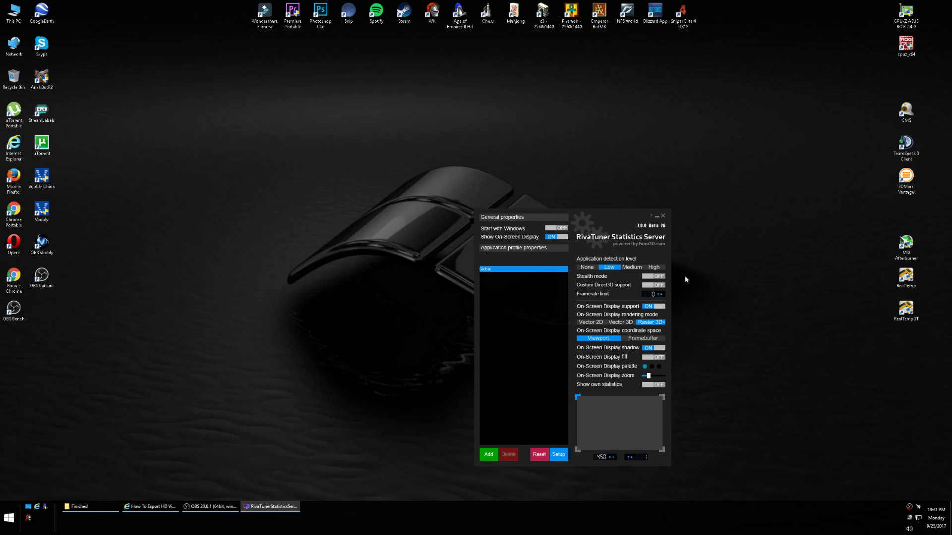
{"action": "left_click", "coordinate": [658, 218]}
{"action": "double_click", "coordinate": [682, 14]}
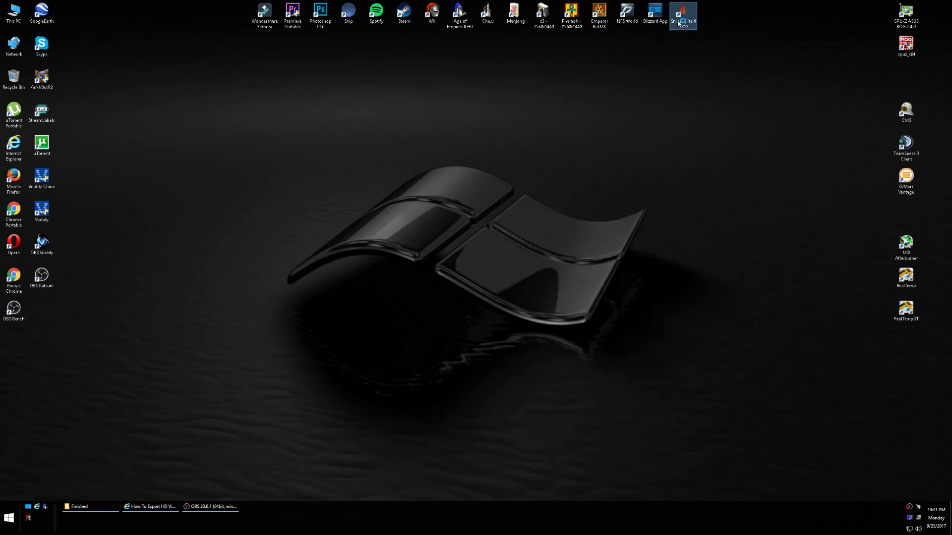
{"action": "left_click", "coordinate": [533, 318]}
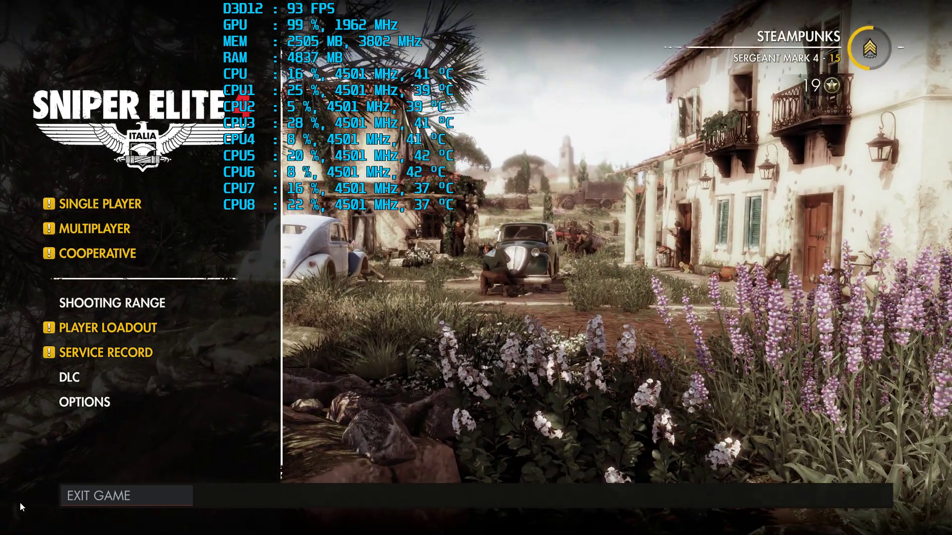
{"action": "left_click", "coordinate": [124, 494]}
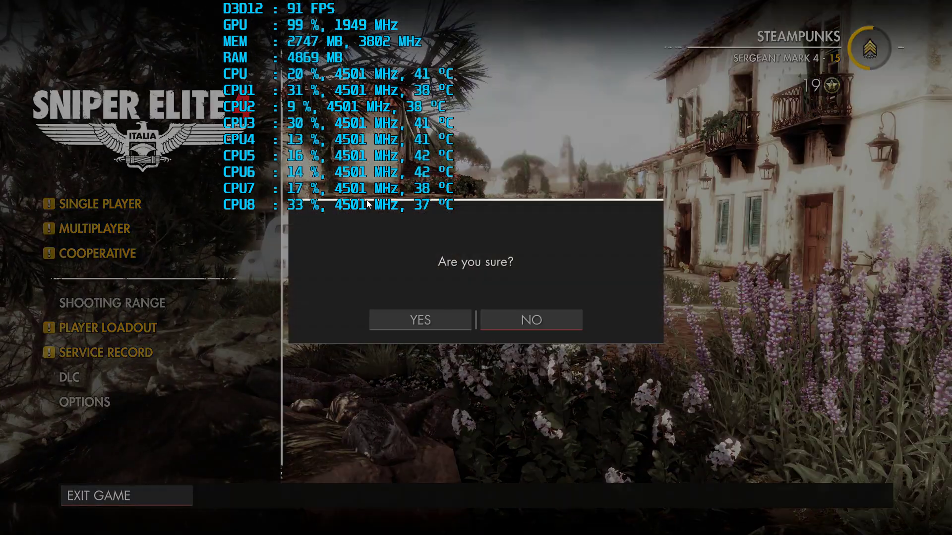
{"action": "left_click", "coordinate": [441, 321]}
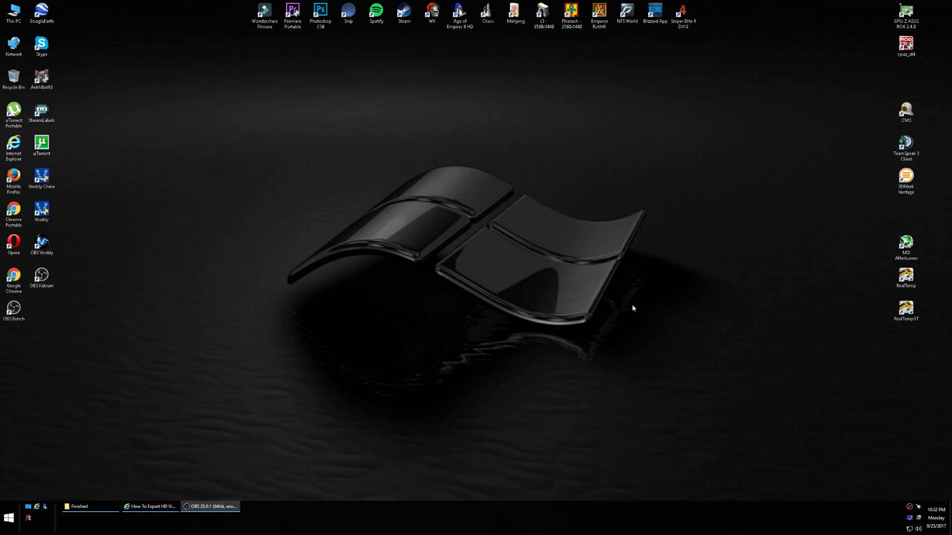
Move the On-Screen Display horizontally toward the middle of the picture, check it in Sniper Elite 4 and exit the game
{"action": "left_click", "coordinate": [909, 518]}
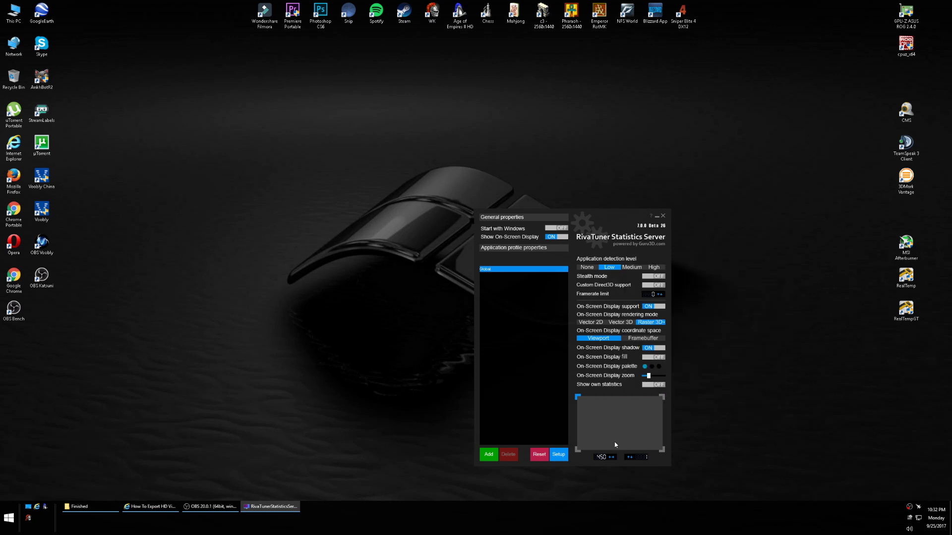
{"action": "left_click", "coordinate": [605, 458]}
{"action": "left_click", "coordinate": [662, 216]}
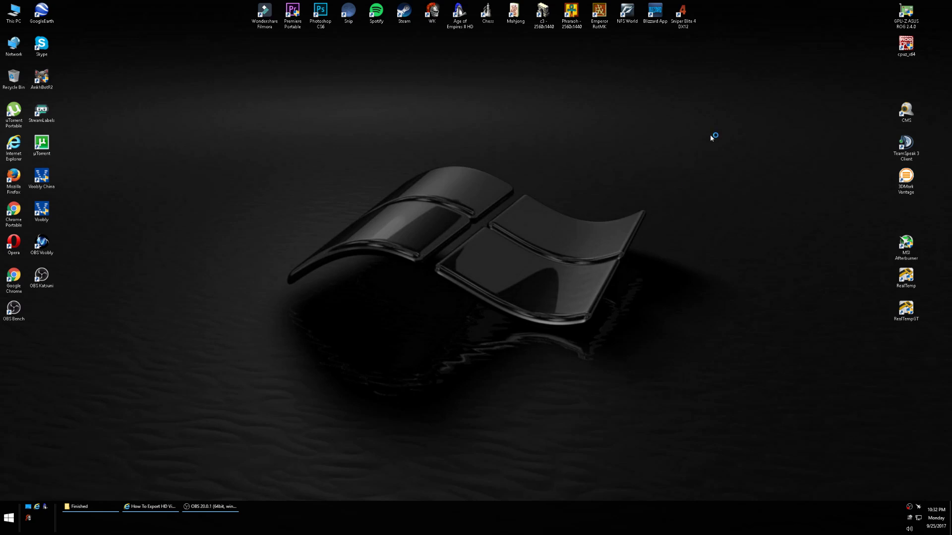
{"action": "double_click", "coordinate": [681, 19]}
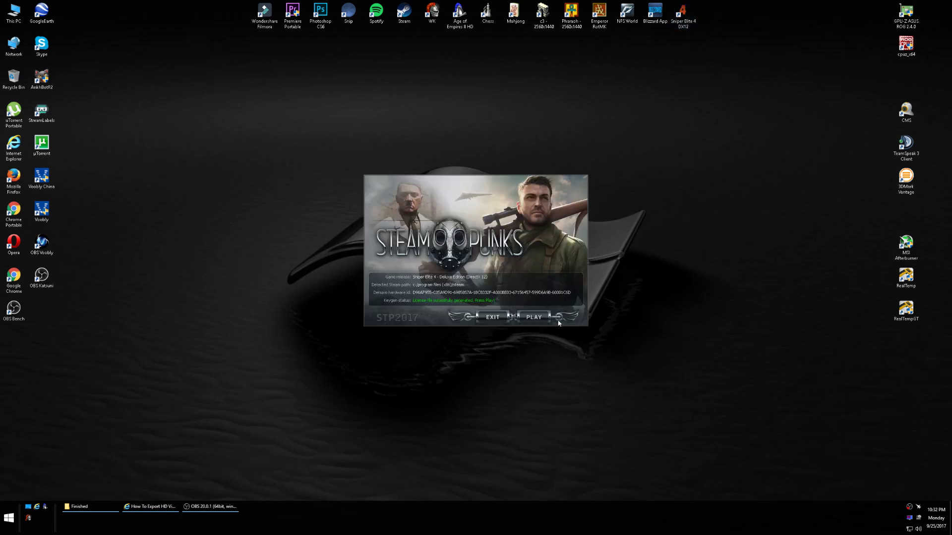
{"action": "left_click", "coordinate": [534, 318]}
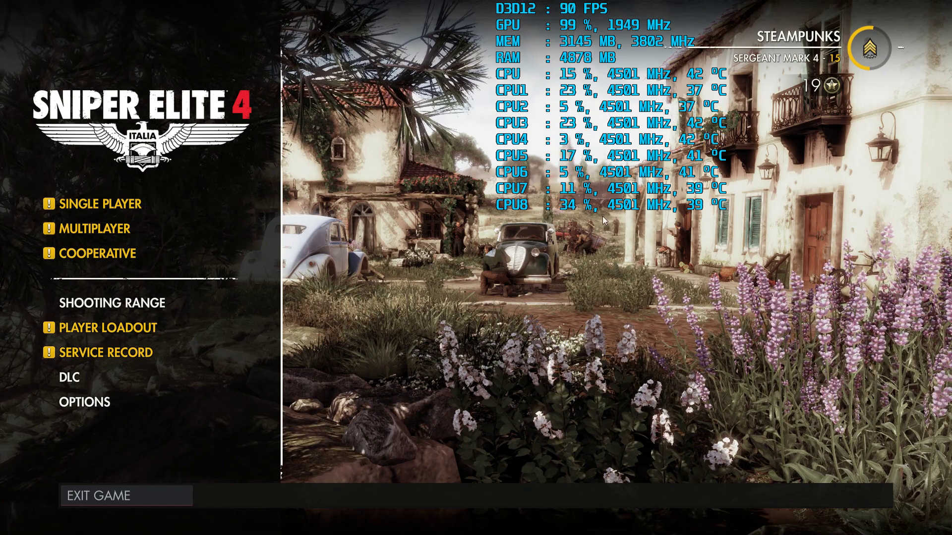
{"action": "left_click", "coordinate": [164, 496]}
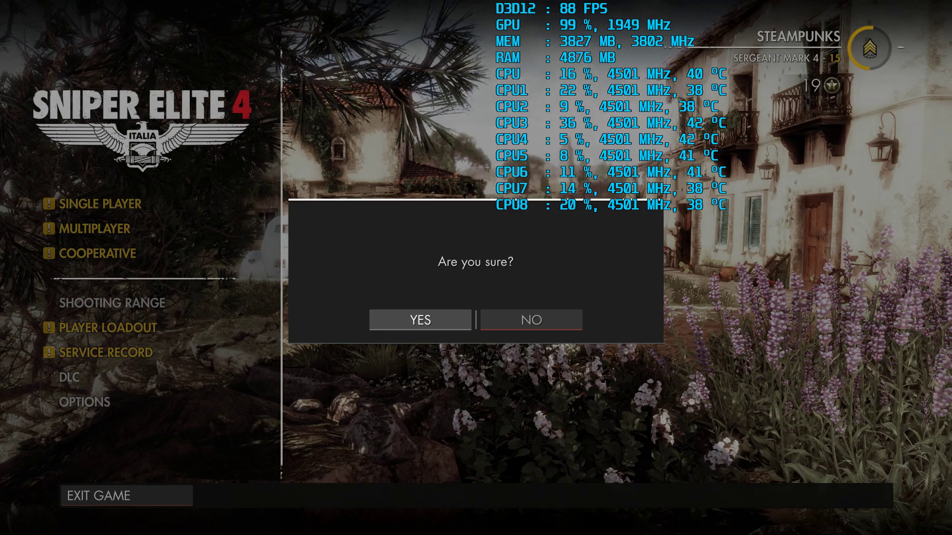
{"action": "left_click", "coordinate": [421, 320]}
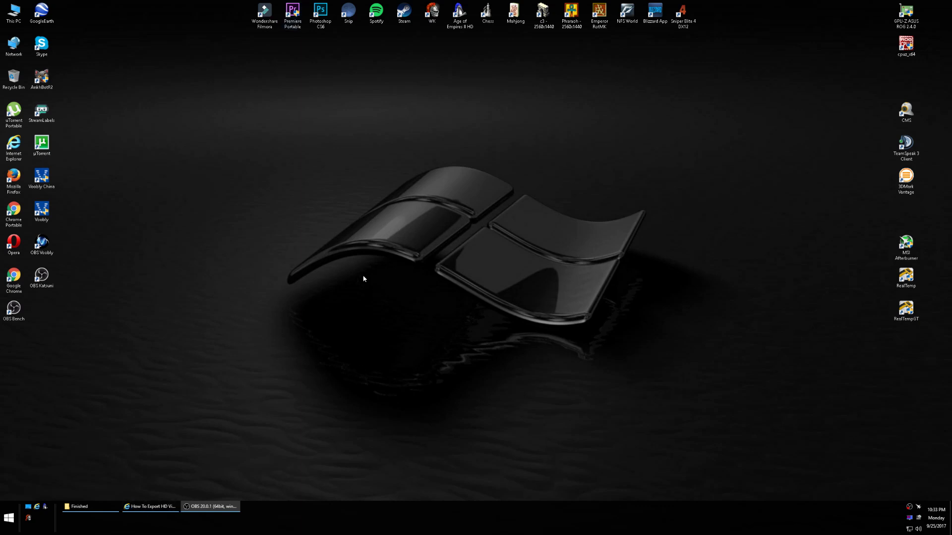
Look over the benchmark recordings in the Finished folder on drive E and minimize the folder window
{"action": "left_click", "coordinate": [95, 515]}
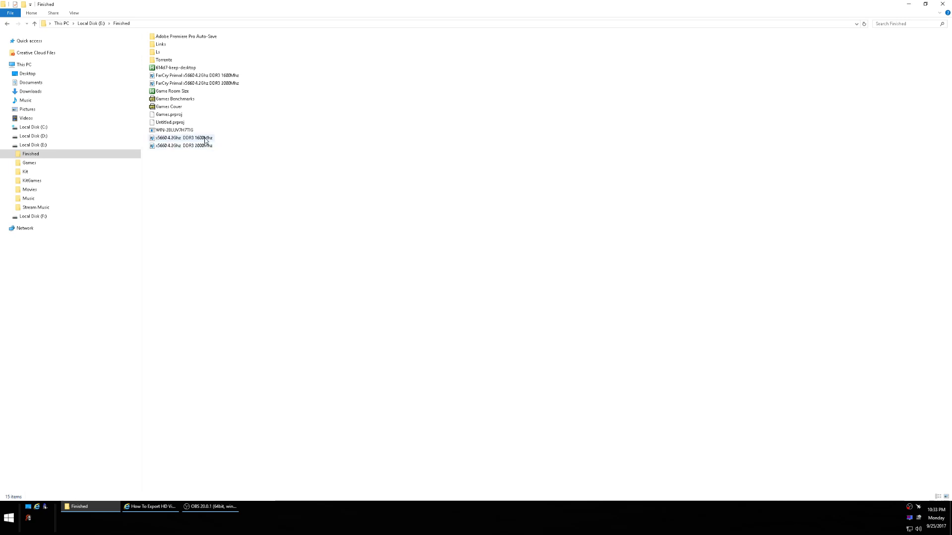
{"action": "mouse_move", "coordinate": [206, 141]}
{"action": "left_click", "coordinate": [907, 4]}
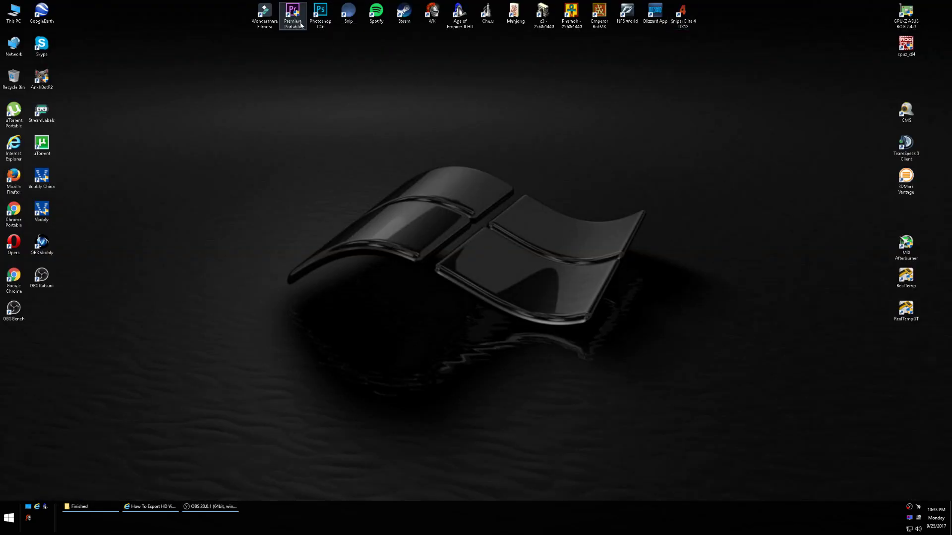
Open Premiere Pro, create a project named Ram Test and browse the Finished folder on drive E in the Media Browser
{"action": "left_click", "coordinate": [293, 15]}
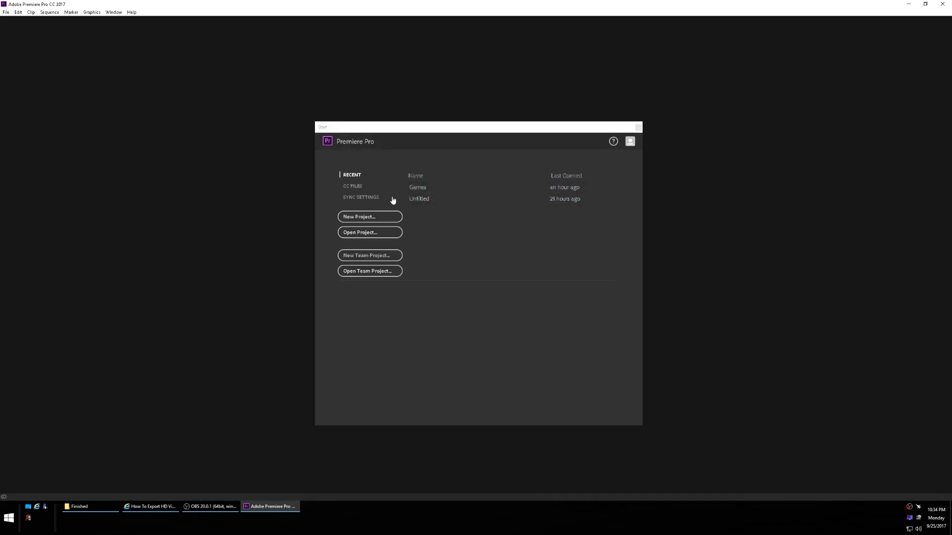
{"action": "left_click", "coordinate": [366, 217]}
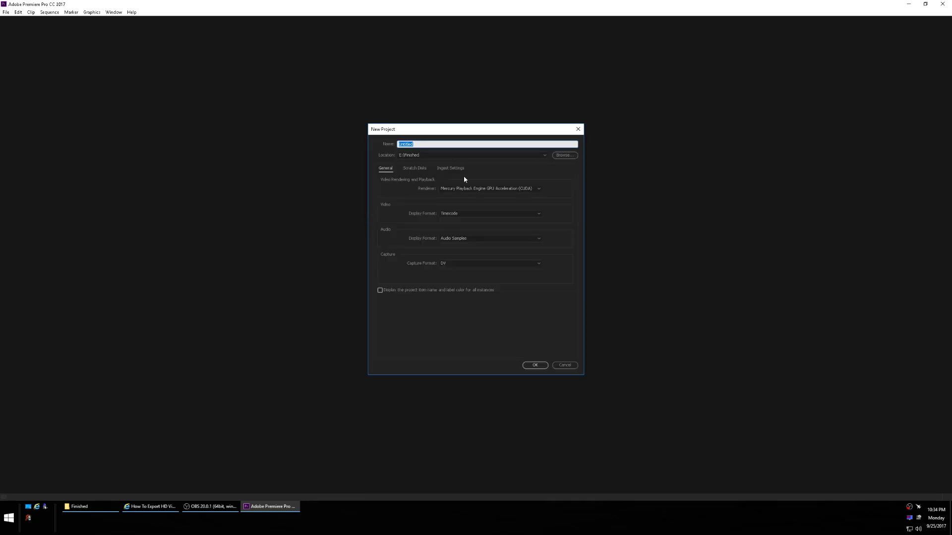
{"action": "type", "text": "Ram Test"}
{"action": "left_click", "coordinate": [535, 365]}
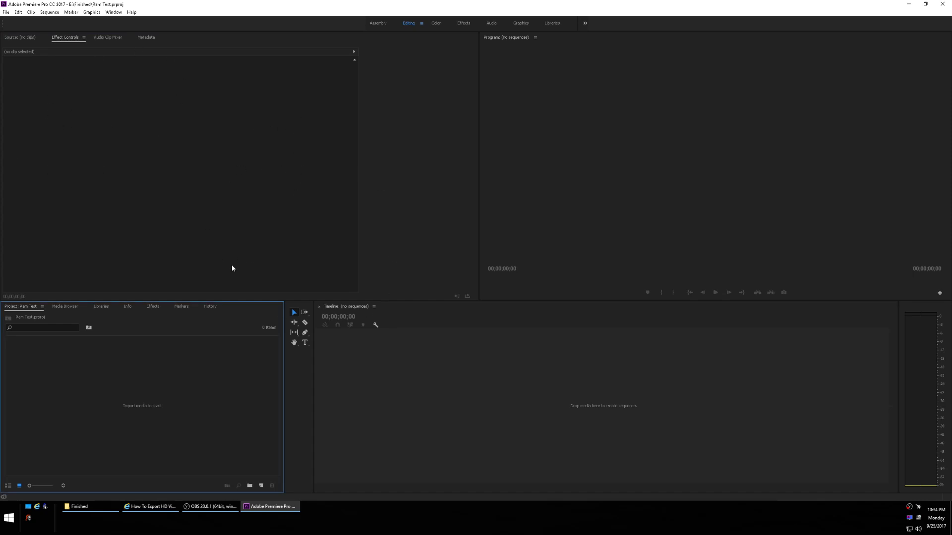
{"action": "left_click", "coordinate": [64, 307]}
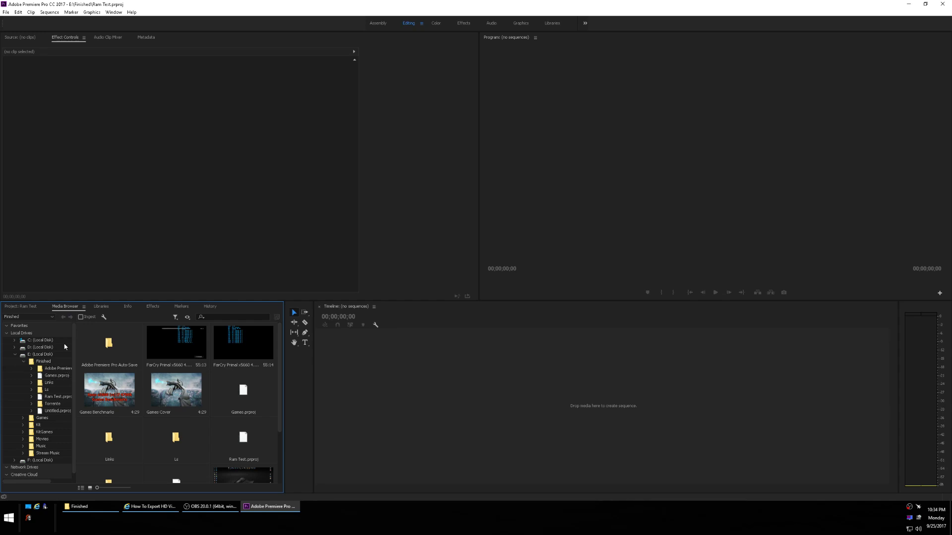
{"action": "left_click", "coordinate": [24, 361]}
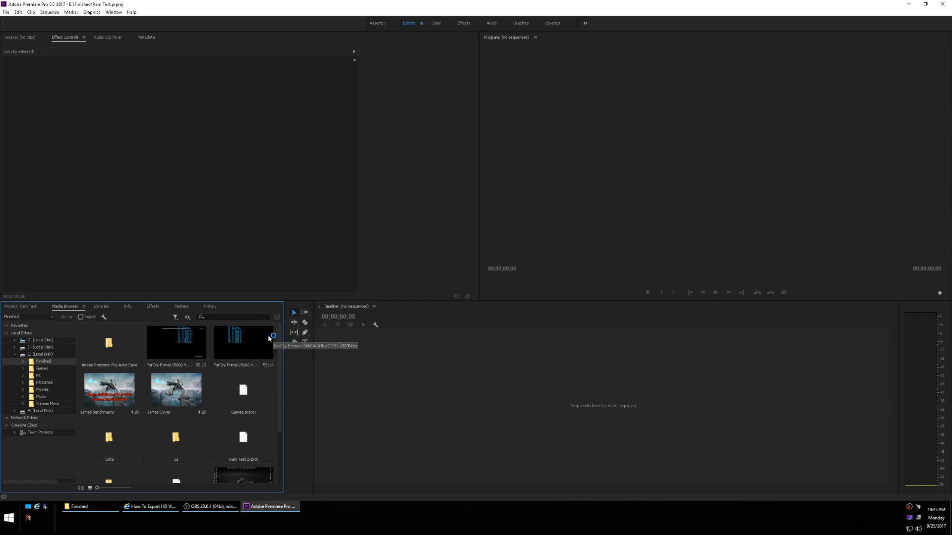
{"action": "left_click", "coordinate": [238, 339]}
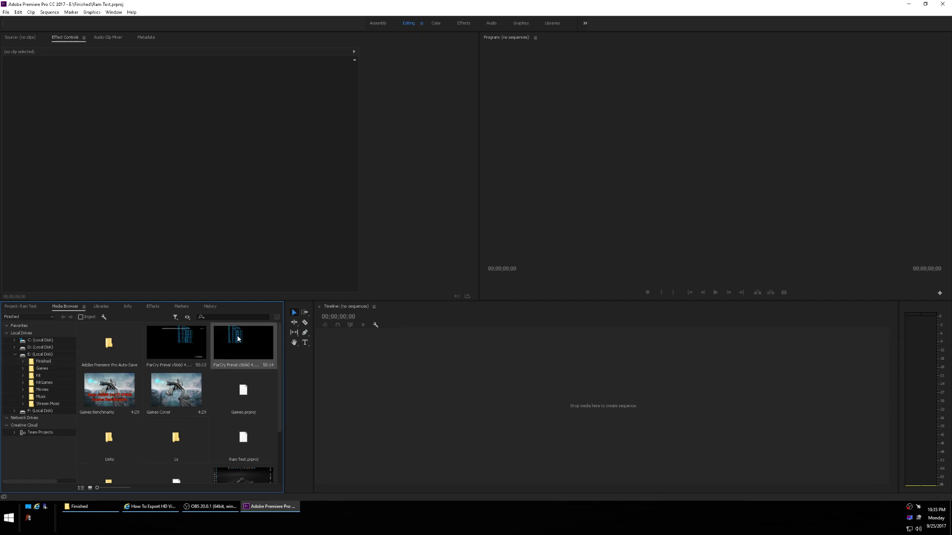
{"action": "left_click_drag", "start_coordinate": [267, 343], "coordinate": [346, 342]}
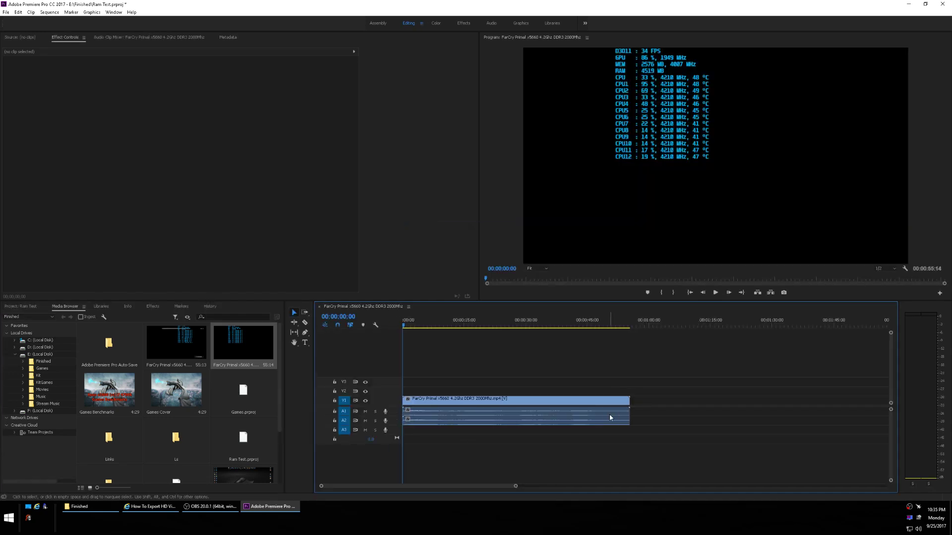
{"action": "mouse_move", "coordinate": [448, 400]}
{"action": "left_mouse_down"}
{"action": "mouse_move", "coordinate": [449, 382]}
{"action": "mouse_move", "coordinate": [439, 386]}
{"action": "mouse_move", "coordinate": [440, 394]}
{"action": "mouse_move", "coordinate": [452, 386]}
{"action": "left_mouse_up"}
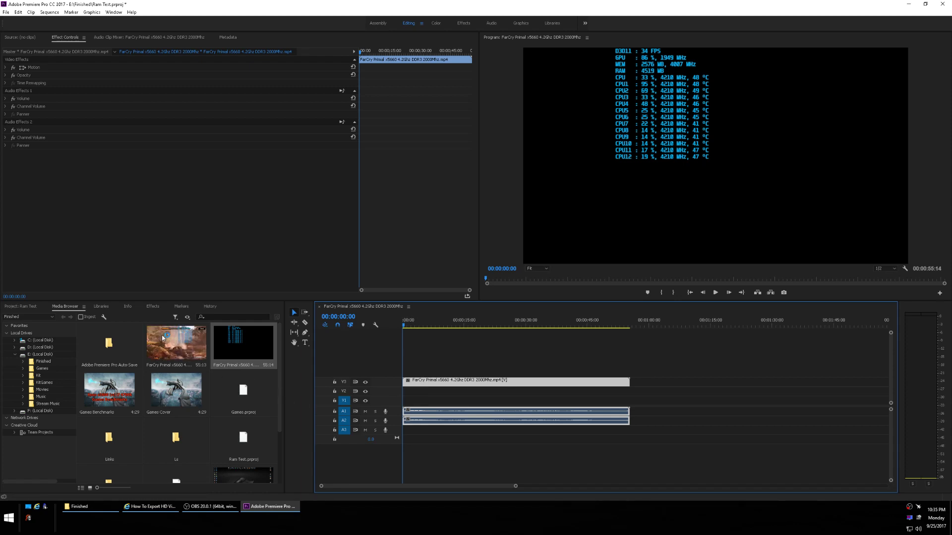
{"action": "left_click_drag", "start_coordinate": [164, 338], "coordinate": [411, 397]}
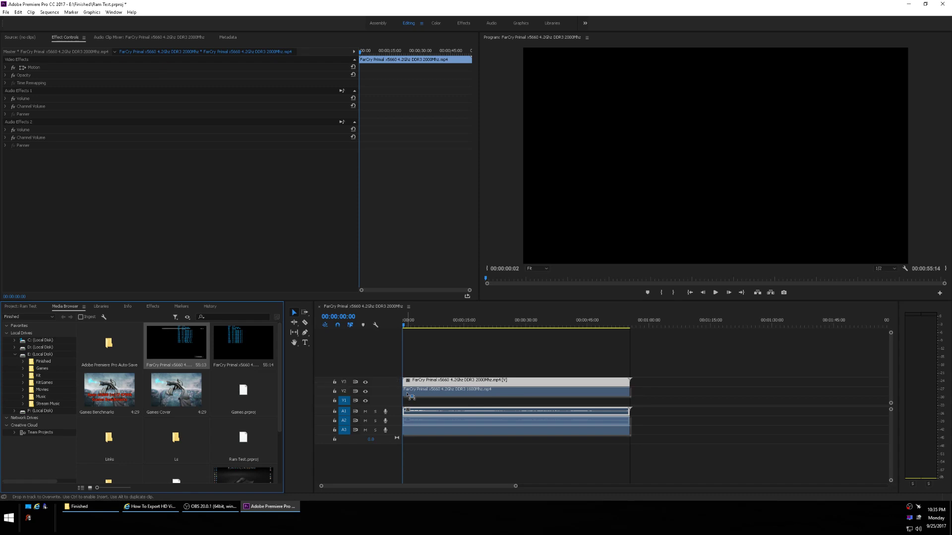
{"action": "left_click", "coordinate": [319, 306]}
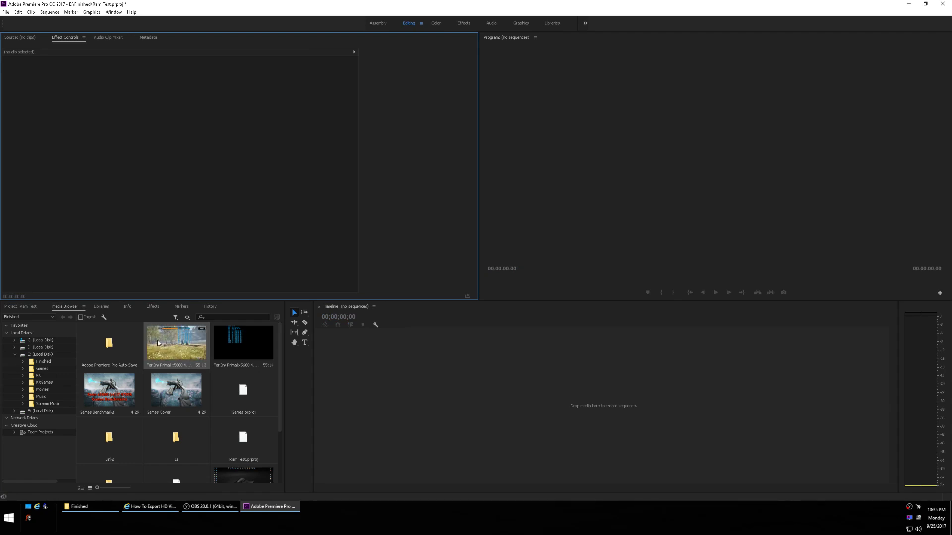
Create a sequence from the FarCry Primal DDR3 1600Mhz clip and stack the 2000Mhz clip above it on track V3
{"action": "left_click_drag", "start_coordinate": [156, 342], "coordinate": [343, 393]}
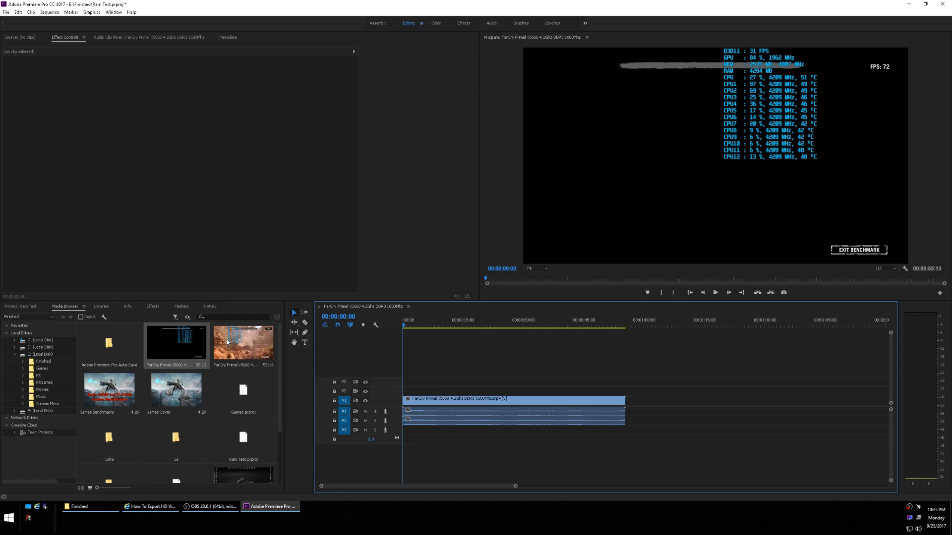
{"action": "left_click_drag", "start_coordinate": [257, 345], "coordinate": [403, 382]}
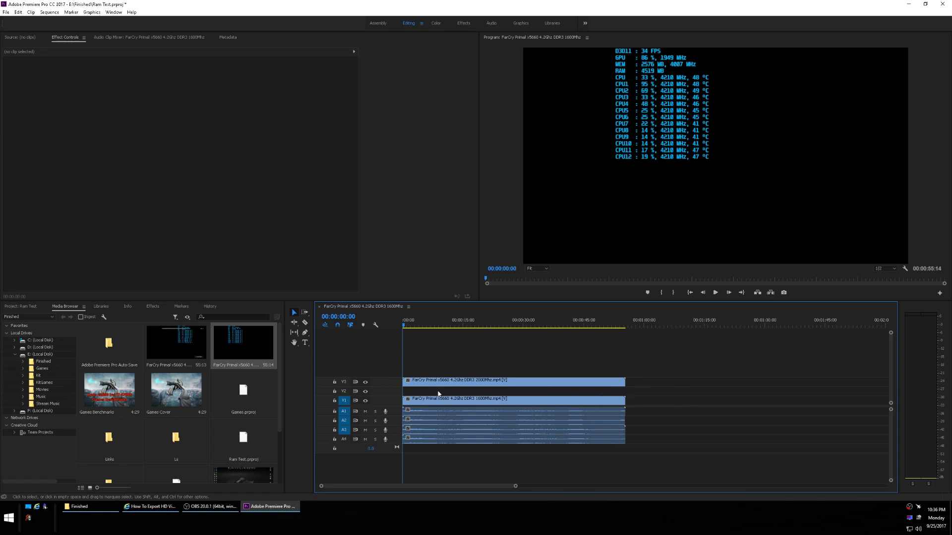
Identify the audio belonging to each FarCry Primal clip and mute the 1600Mhz clip's tracks A1 and A2
{"action": "left_click", "coordinate": [473, 386]}
{"action": "left_click", "coordinate": [473, 400]}
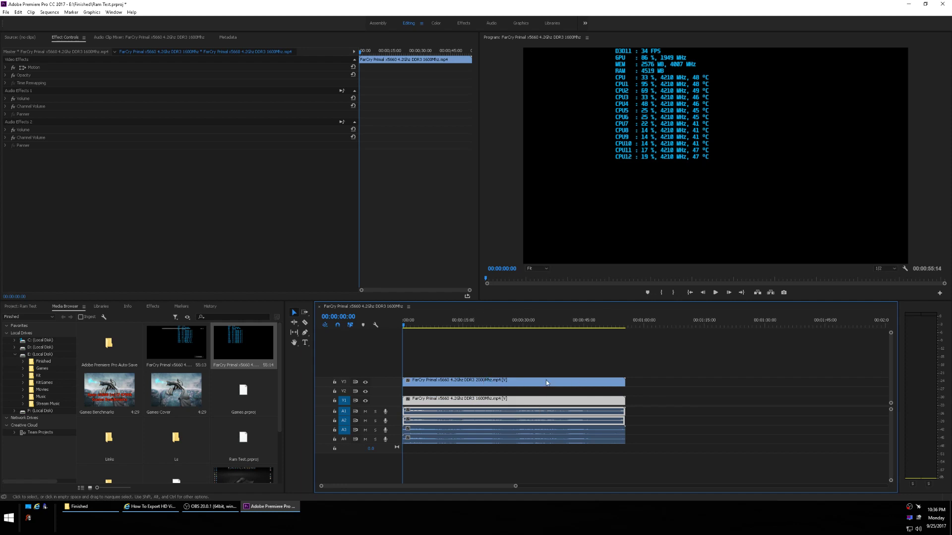
{"action": "left_click", "coordinate": [505, 381]}
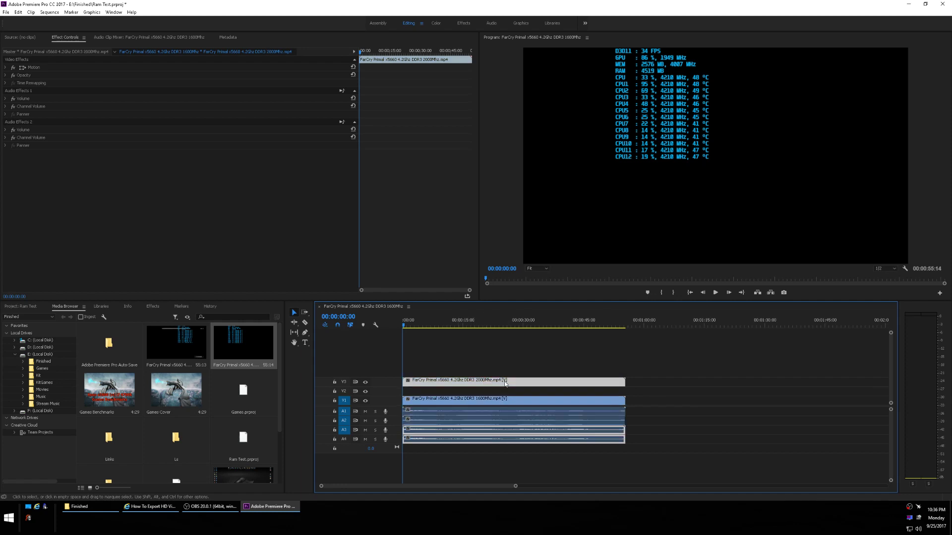
{"action": "left_click", "coordinate": [484, 402]}
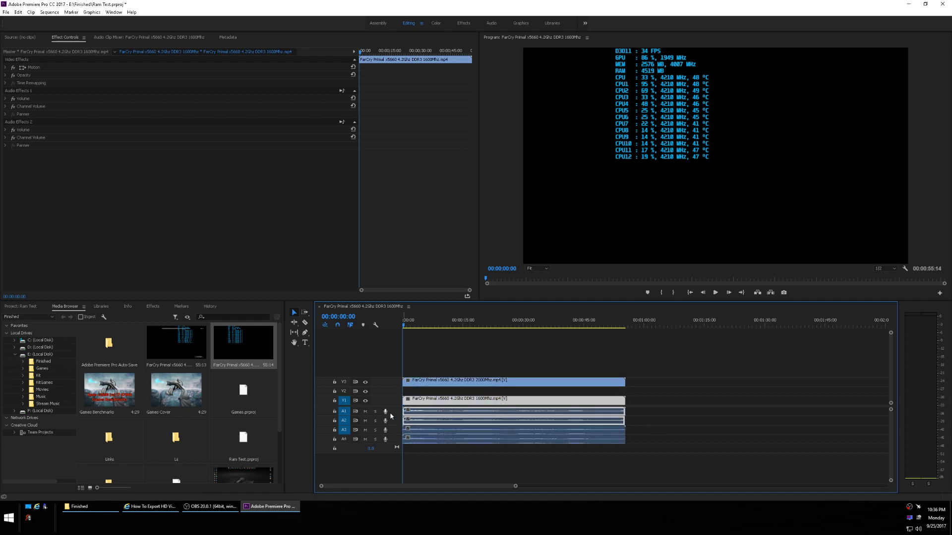
{"action": "left_click", "coordinate": [366, 412]}
{"action": "left_click", "coordinate": [364, 421]}
Find the Crop video effect and apply it to both the 2000Mhz clip on V3 and the 1600Mhz clip on V1
{"action": "left_click", "coordinate": [470, 383]}
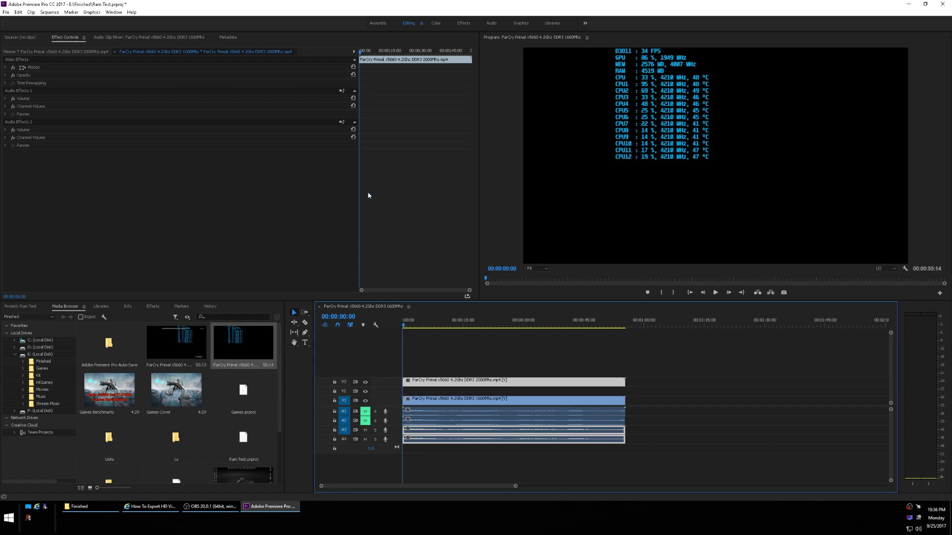
{"action": "left_click", "coordinate": [153, 306]}
{"action": "left_click", "coordinate": [22, 316]}
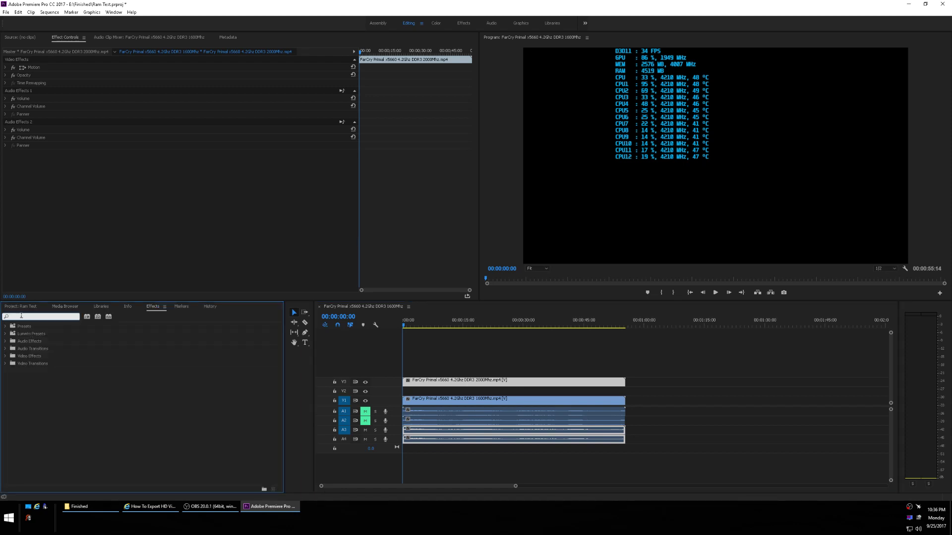
{"action": "type", "text": "crop"}
{"action": "left_click", "coordinate": [28, 373]}
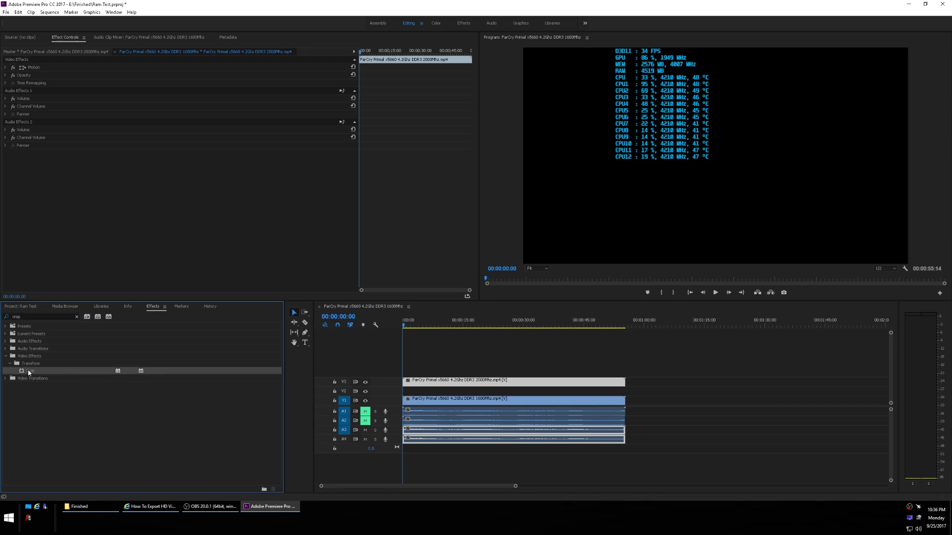
{"action": "left_click_drag", "start_coordinate": [31, 374], "coordinate": [425, 382]}
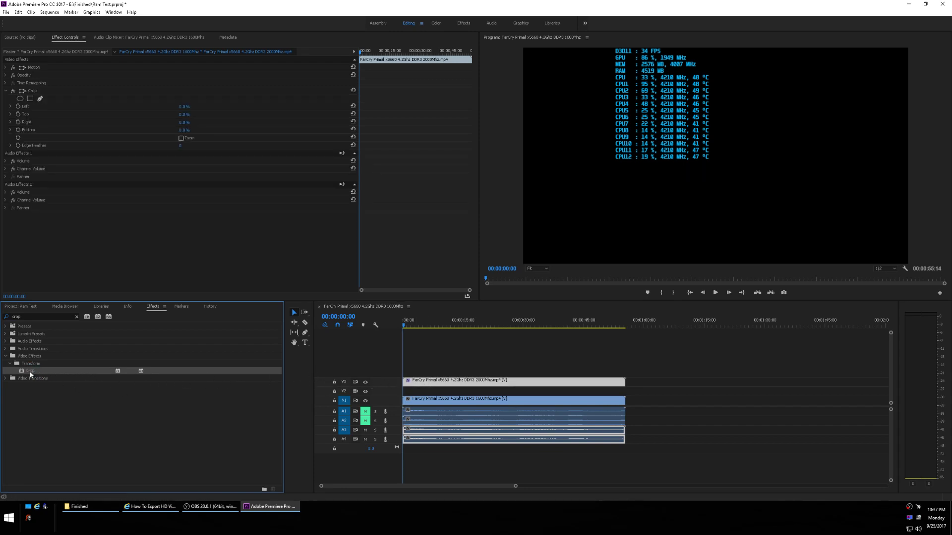
{"action": "left_click_drag", "start_coordinate": [30, 373], "coordinate": [415, 403]}
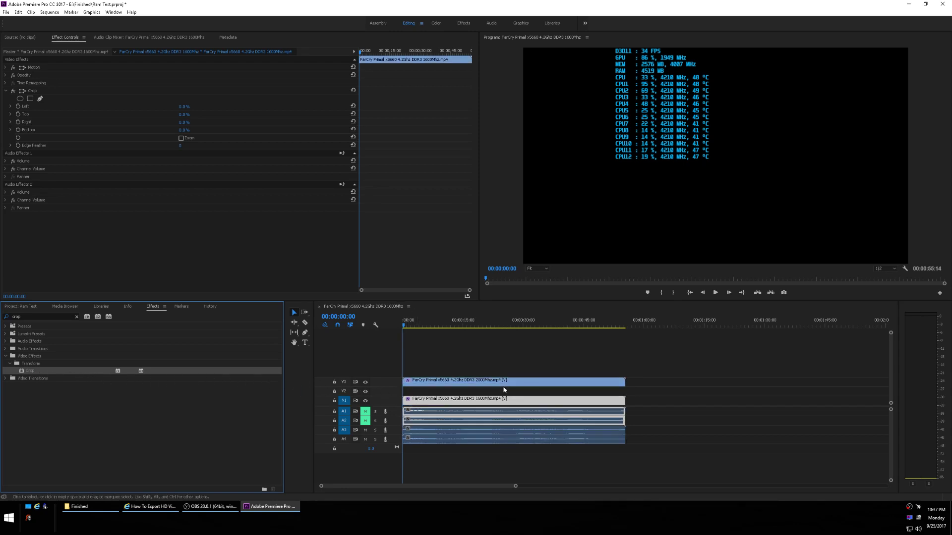
Set the 2000Mhz clip's Crop Right value to 50%
{"action": "left_click", "coordinate": [457, 384]}
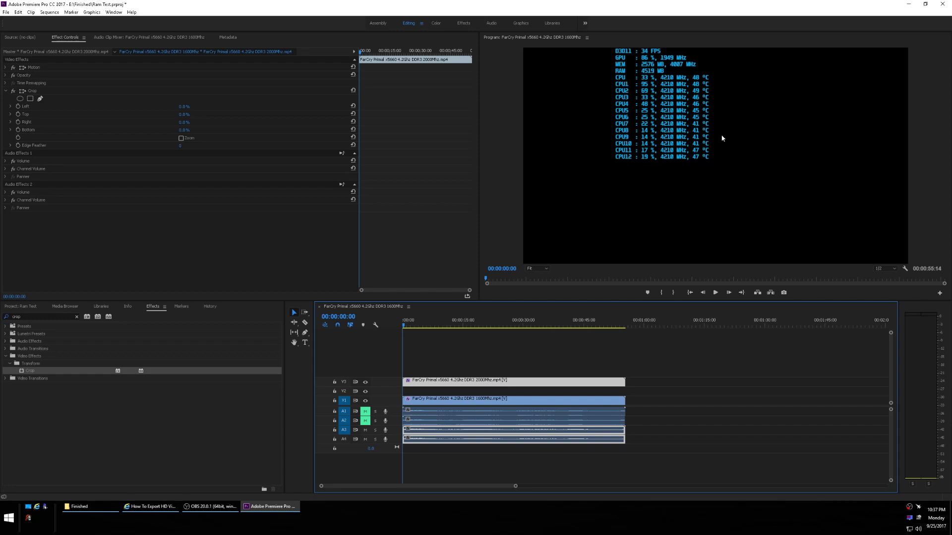
{"action": "left_click", "coordinate": [183, 122]}
{"action": "type", "text": "5"}
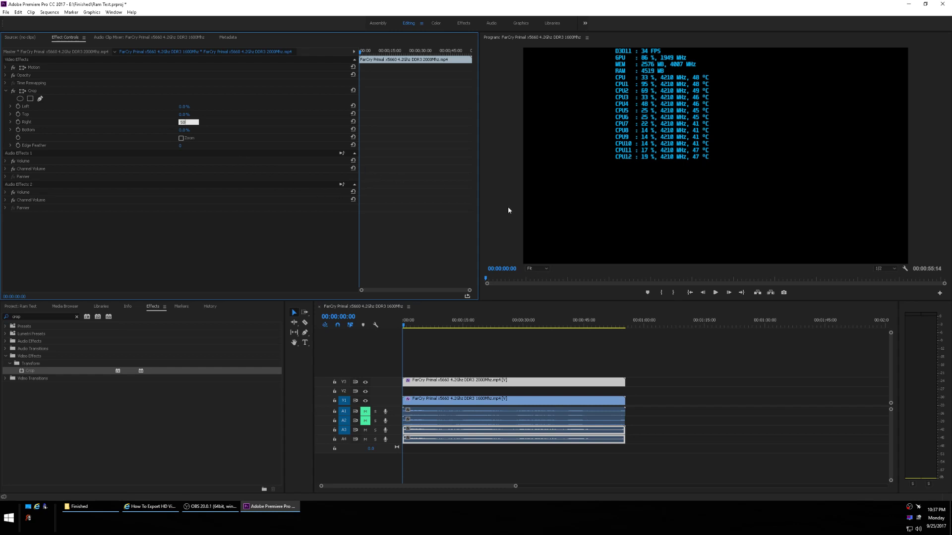
{"action": "type", "text": "0"}
{"action": "key", "text": "Return"}
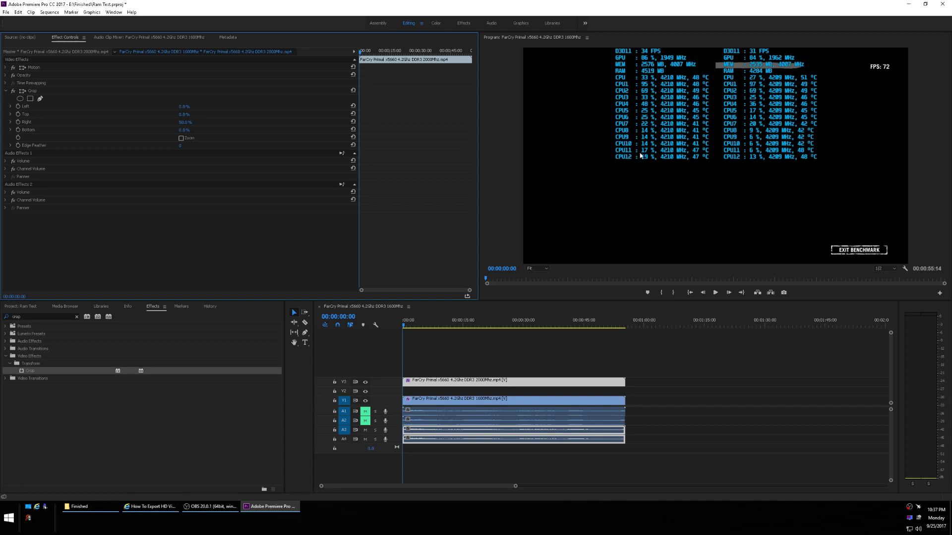
Set the 1600Mhz clip's Crop Left value to 50% and play the sequence to check how the two halves line up
{"action": "left_click", "coordinate": [511, 403]}
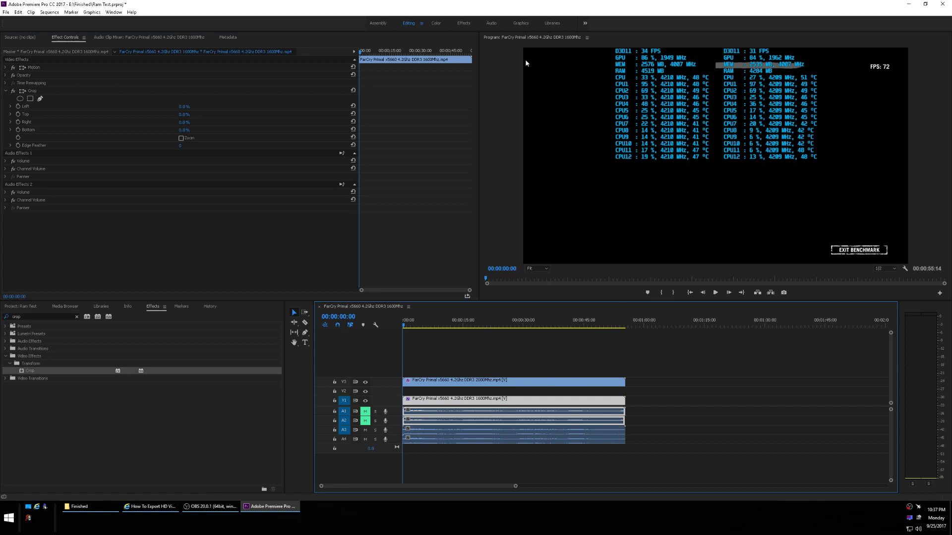
{"action": "left_click", "coordinate": [182, 107]}
{"action": "type", "text": "50"}
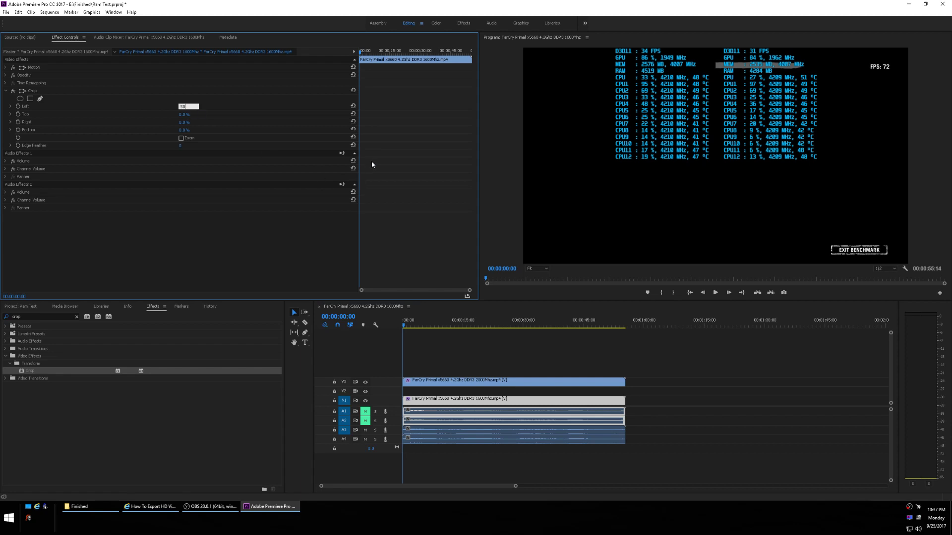
{"action": "key", "text": "Return"}
{"action": "left_click", "coordinate": [715, 292]}
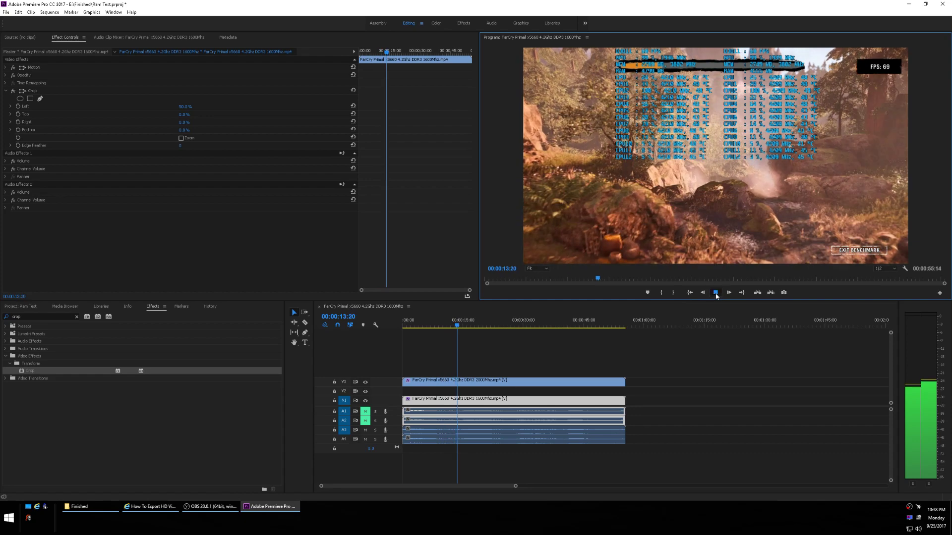
{"action": "left_click", "coordinate": [715, 292]}
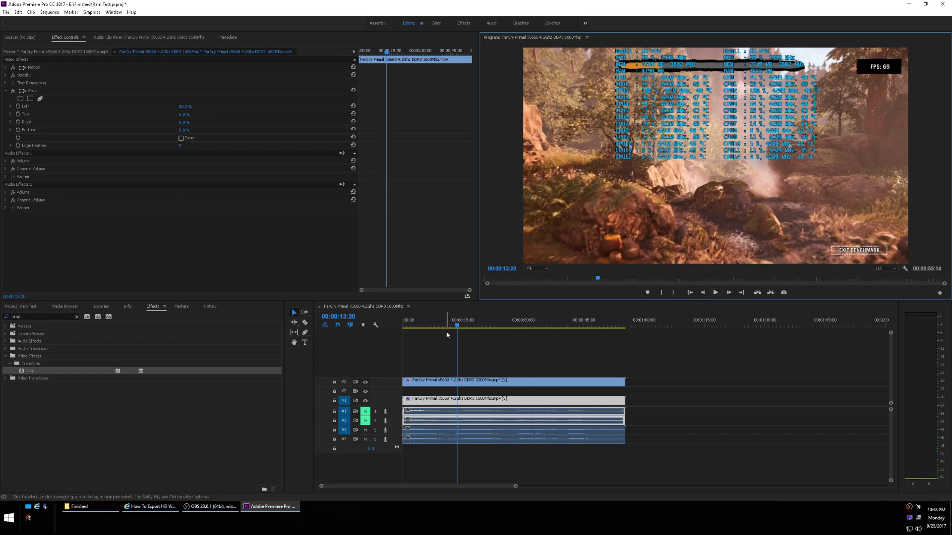
Move the 2000Mhz clip about 2 seconds 18 frames later and shift the 1600Mhz clip to start alongside it
{"action": "left_click_drag", "start_coordinate": [425, 383], "coordinate": [435, 383]}
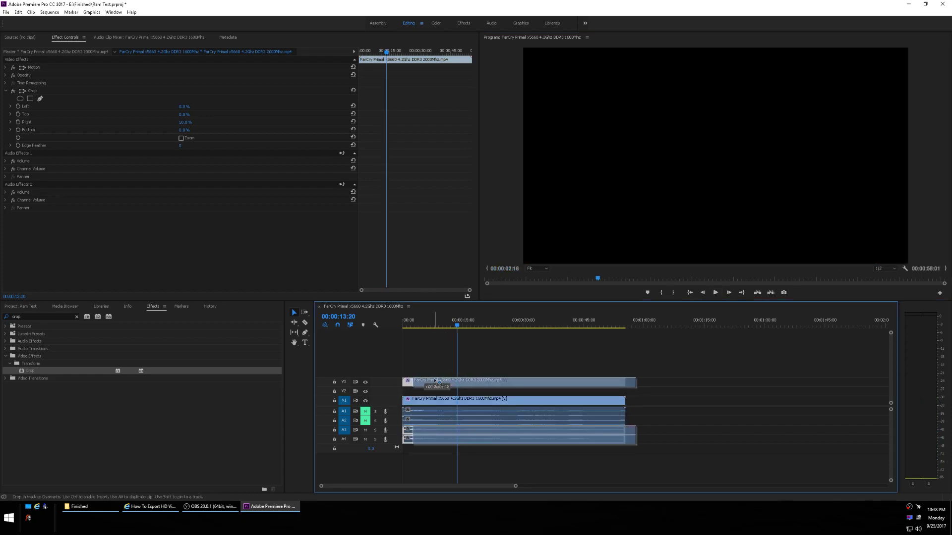
{"action": "left_click", "coordinate": [416, 404]}
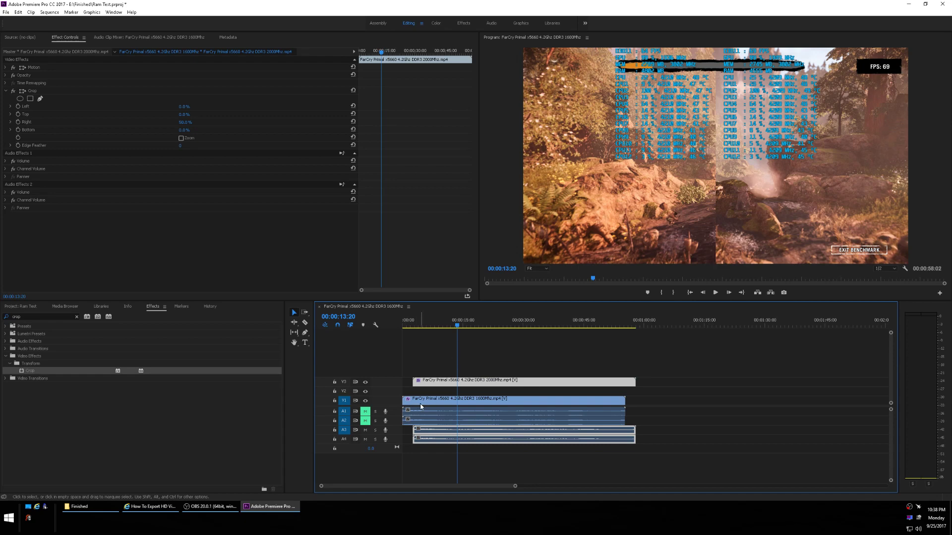
{"action": "left_click_drag", "start_coordinate": [417, 403], "coordinate": [421, 402]}
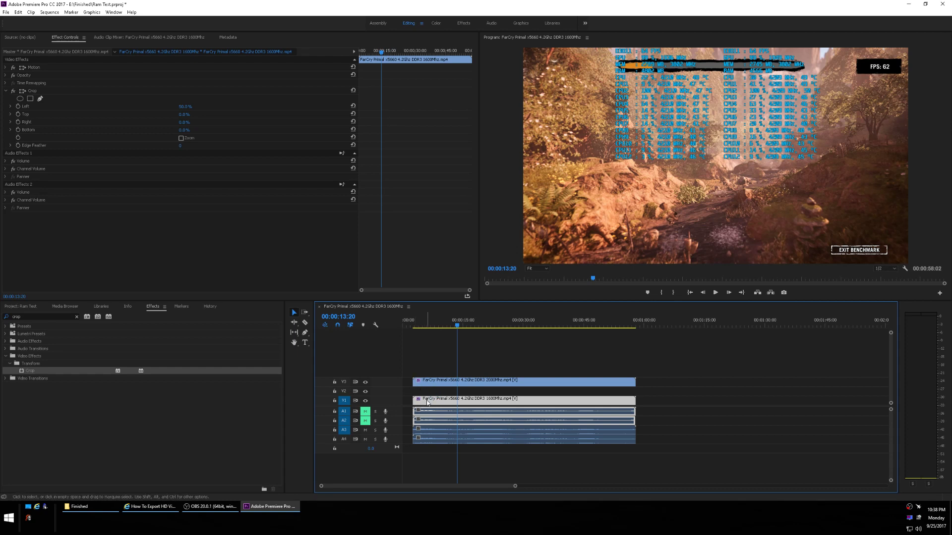
{"action": "left_click_drag", "start_coordinate": [426, 402], "coordinate": [431, 401]}
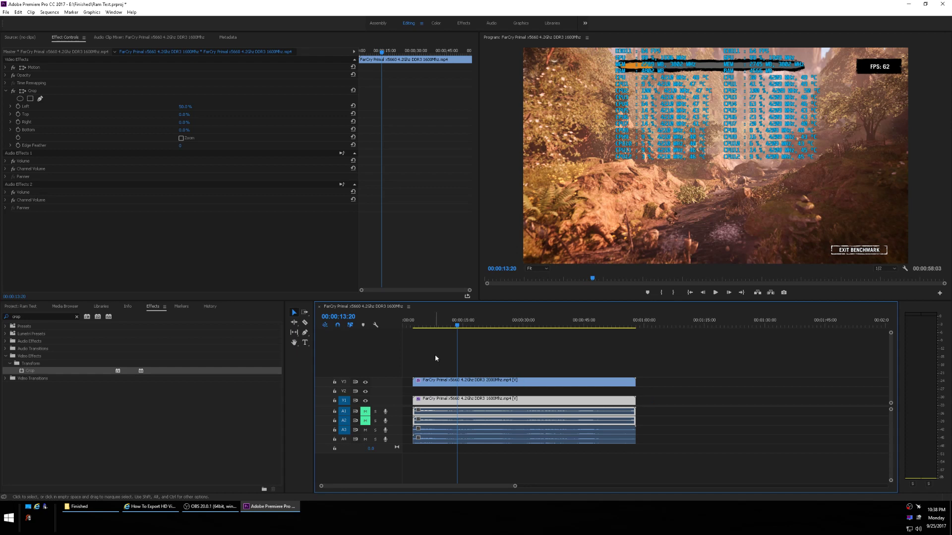
Toggle timeline snapping and try nudging the 1600Mhz clip slightly later in small shifts, comparing the two halves frame by frame
{"action": "left_click", "coordinate": [338, 326]}
{"action": "left_click_drag", "start_coordinate": [429, 402], "coordinate": [429, 401]}
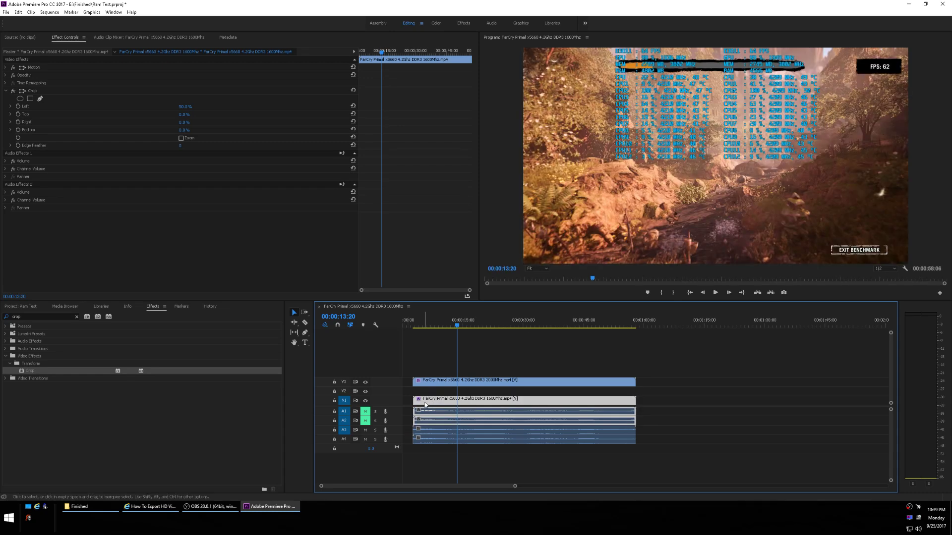
{"action": "left_click_drag", "start_coordinate": [425, 404], "coordinate": [430, 405]}
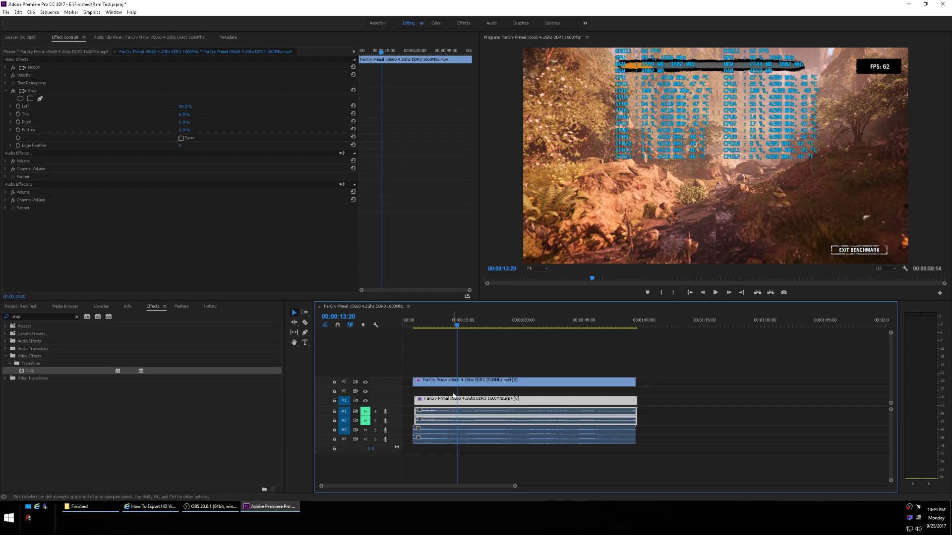
{"action": "key", "text": "space"}
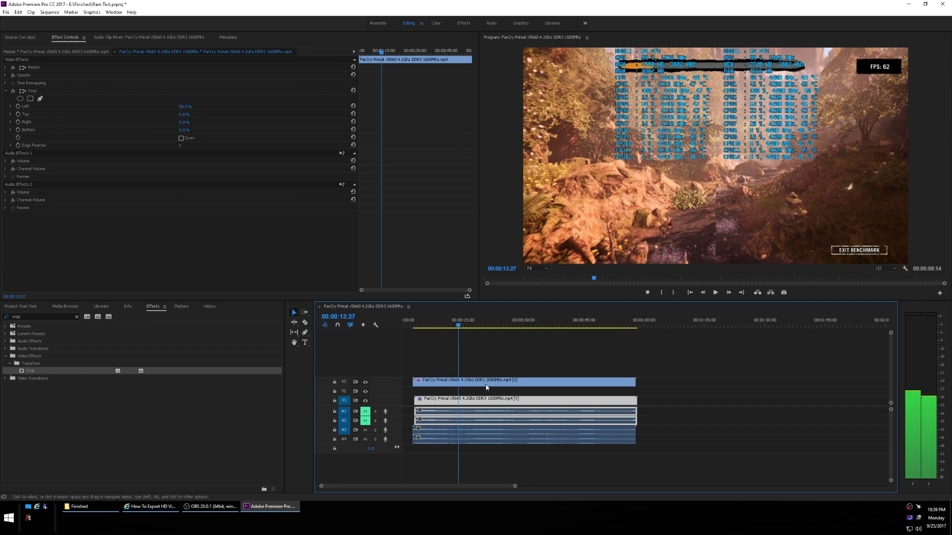
{"action": "key", "text": "Left"}
{"action": "key", "text": "Left"}
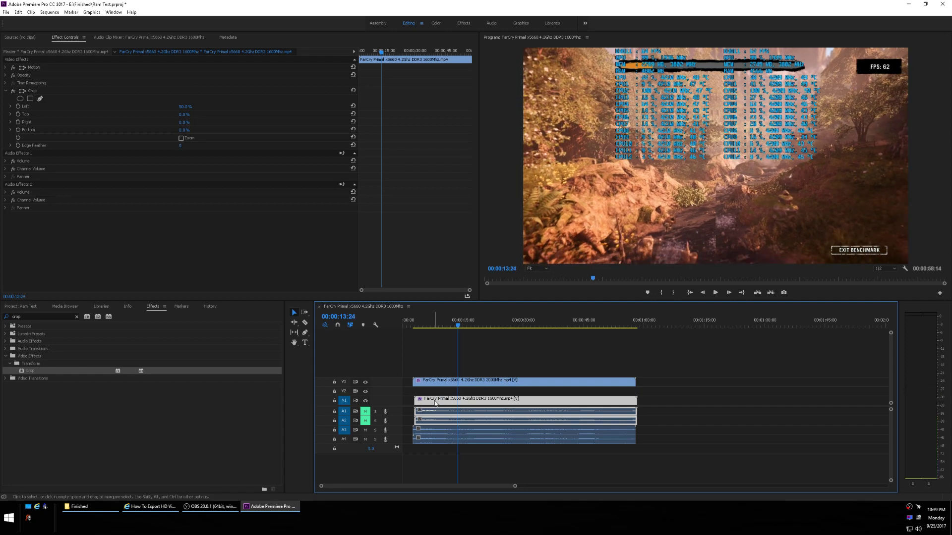
{"action": "left_click_drag", "start_coordinate": [435, 403], "coordinate": [436, 402]}
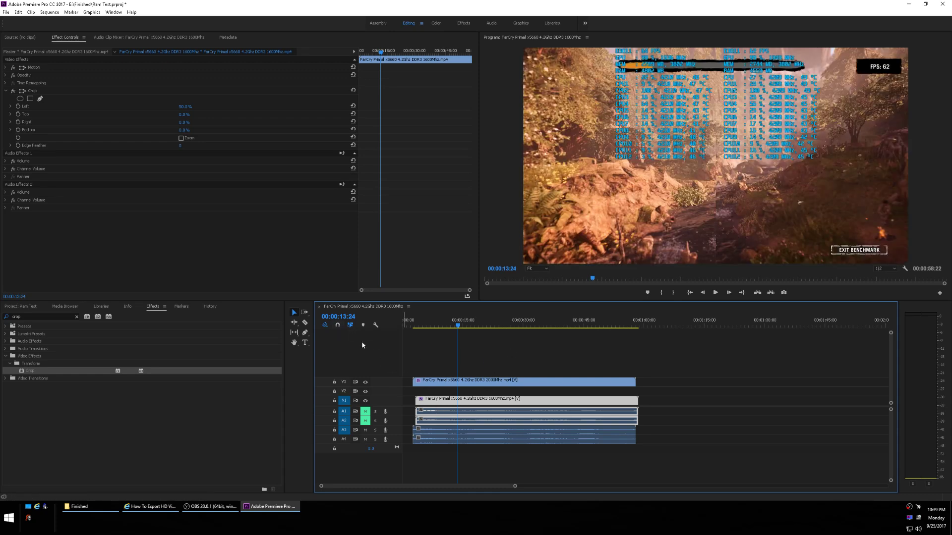
Toggle snapping again, move the 1600Mhz clip back in line with the 2000Mhz clip and play the sequence from the clips' start
{"action": "left_click", "coordinate": [338, 326]}
{"action": "left_click_drag", "start_coordinate": [434, 402], "coordinate": [431, 402]}
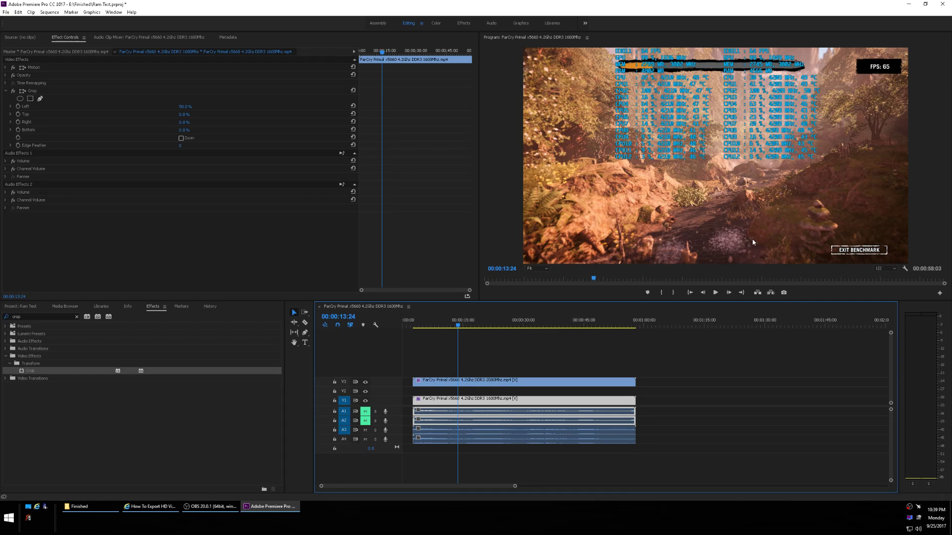
{"action": "left_click_drag", "start_coordinate": [459, 332], "coordinate": [412, 329]}
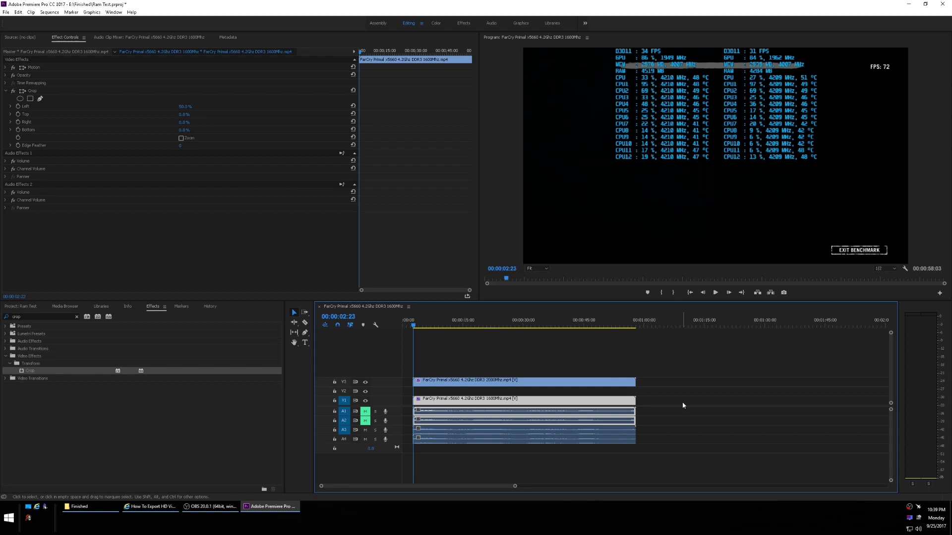
{"action": "key", "text": "space"}
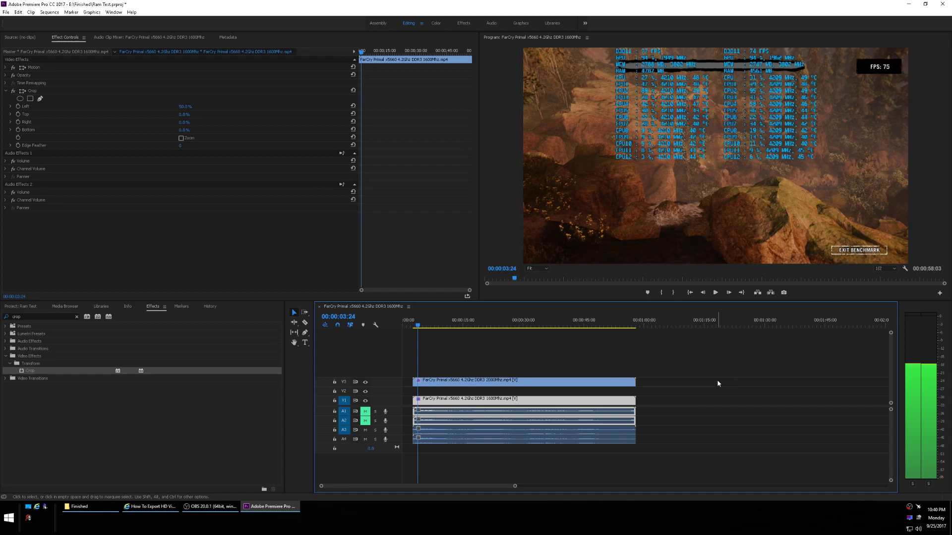
{"action": "key", "text": "space"}
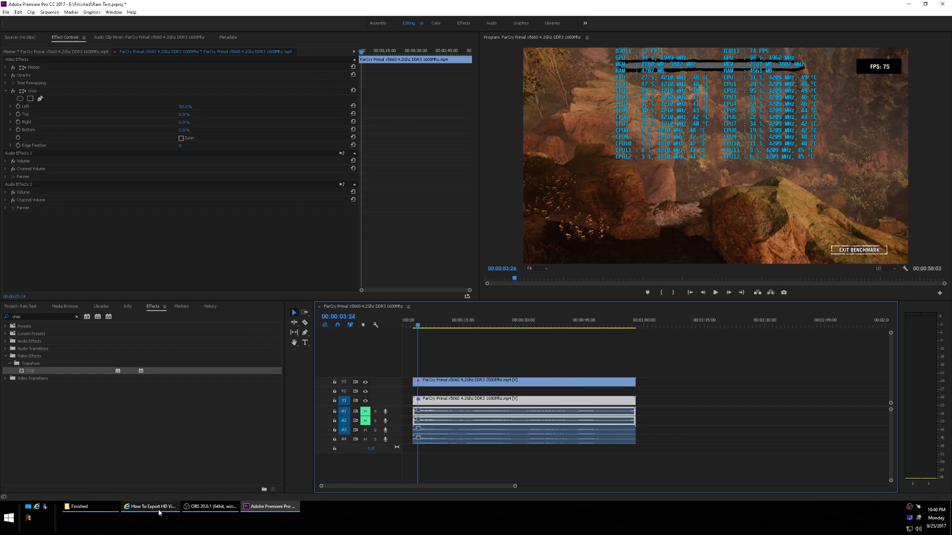
Skim the YouTube tutorial on exporting HD video from Premiere Pro CC for its export settings and return to Premiere Pro
{"action": "mouse_move", "coordinate": [159, 510]}
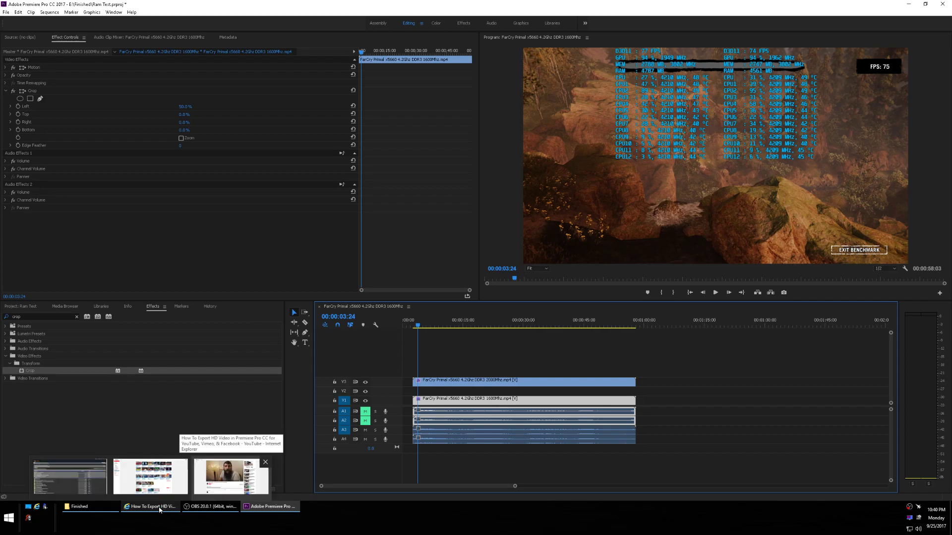
{"action": "left_click", "coordinate": [231, 476]}
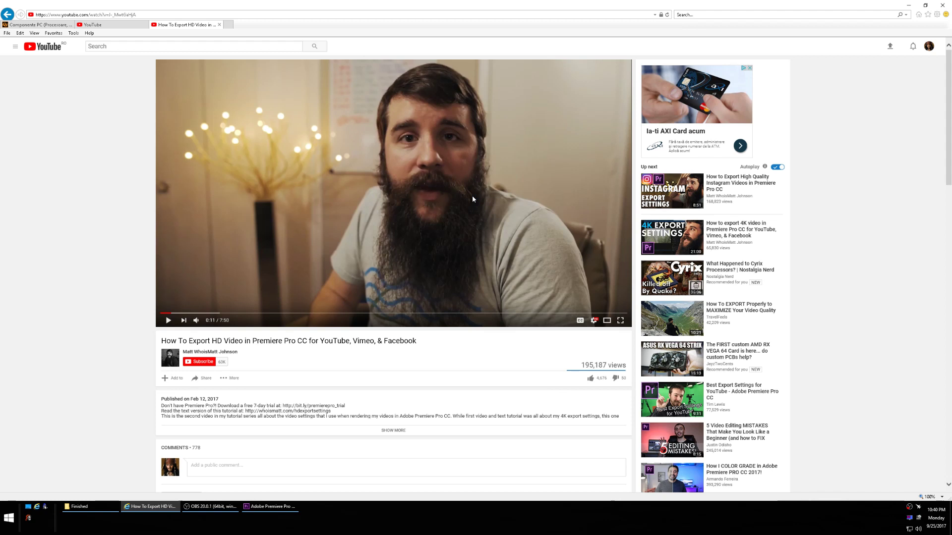
{"action": "left_click", "coordinate": [392, 191]}
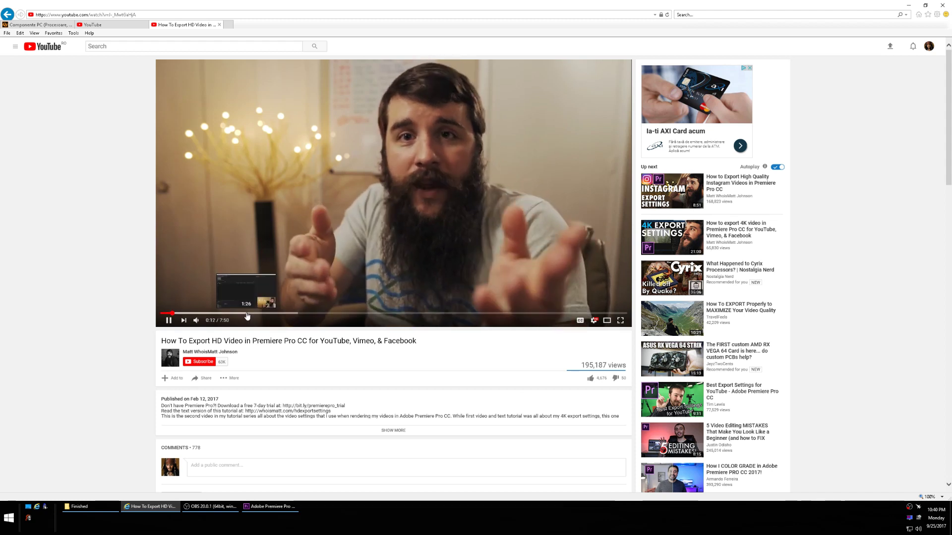
{"action": "left_click", "coordinate": [247, 314]}
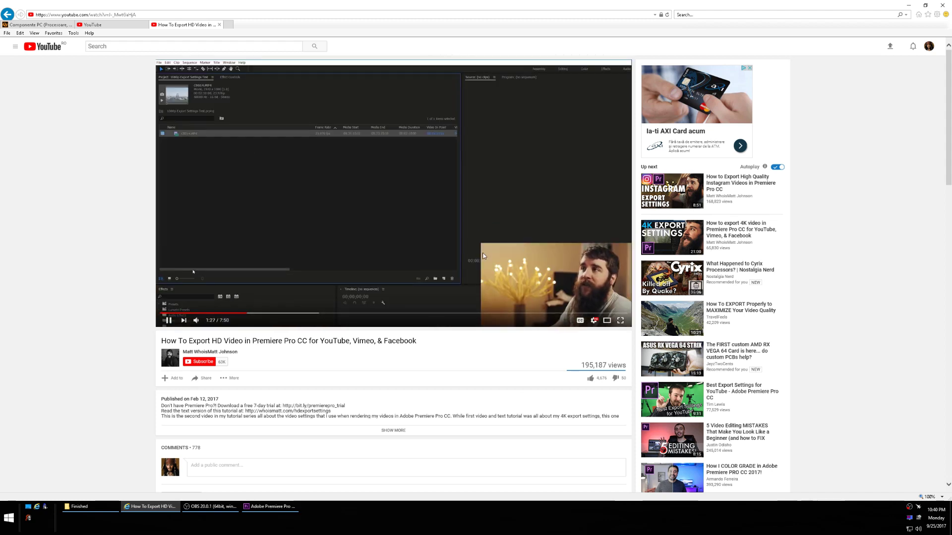
{"action": "left_click", "coordinate": [346, 313]}
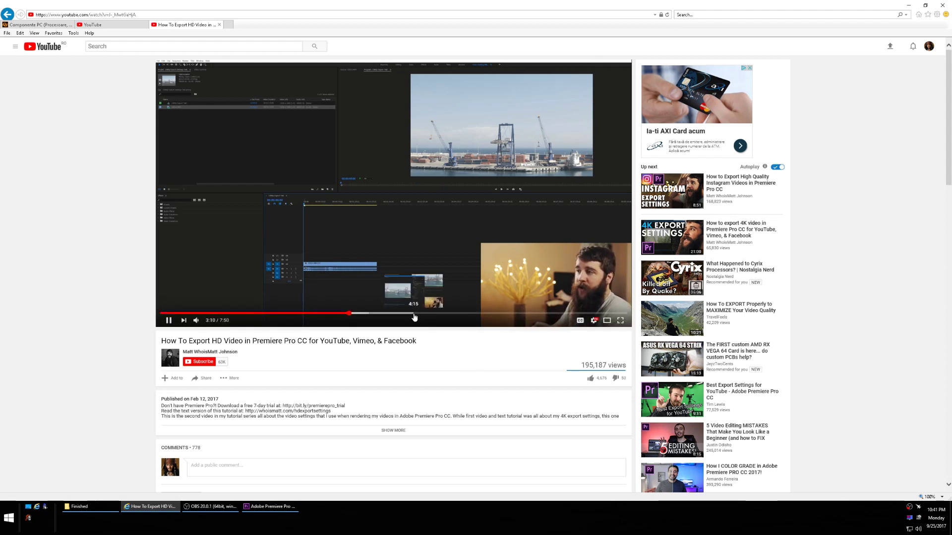
{"action": "left_click", "coordinate": [413, 313]}
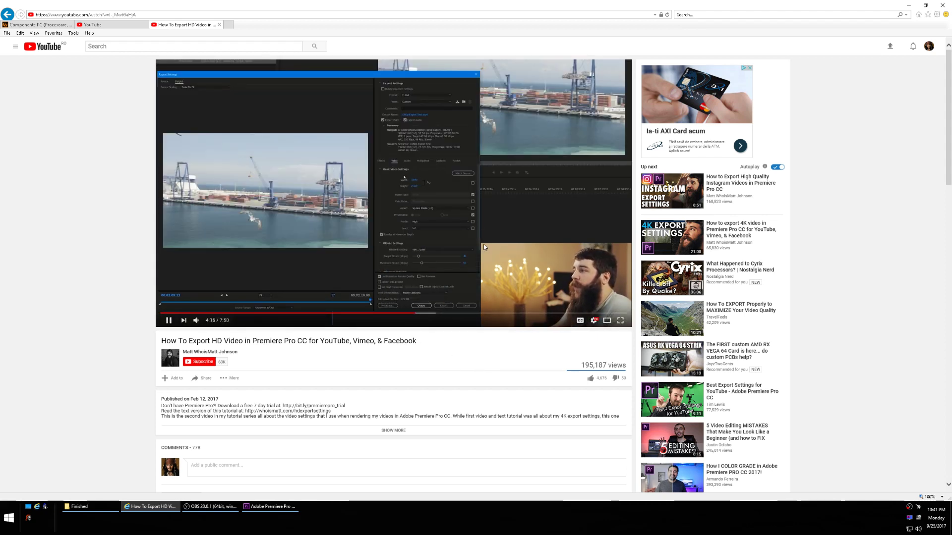
{"action": "left_click", "coordinate": [469, 313]}
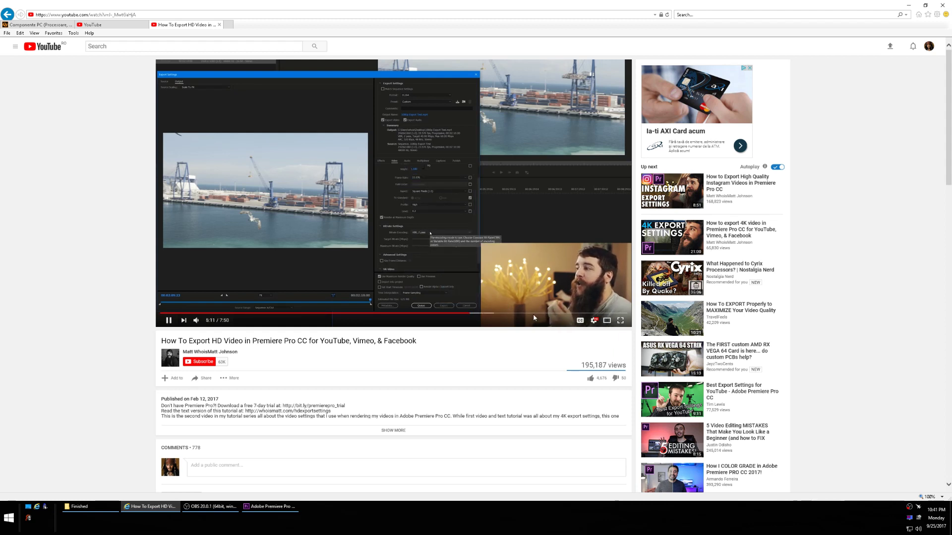
{"action": "left_click", "coordinate": [533, 314]}
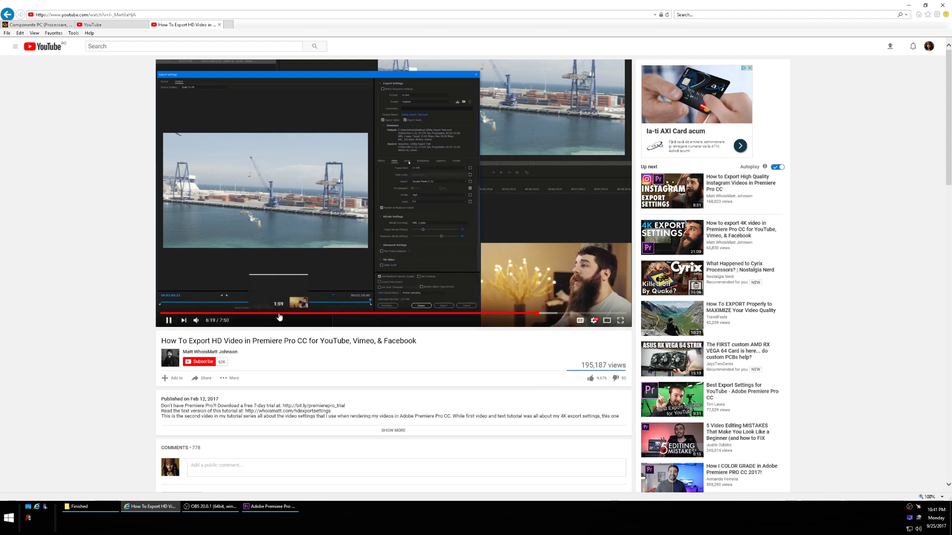
{"action": "left_click", "coordinate": [279, 313]}
{"action": "left_click", "coordinate": [382, 183]}
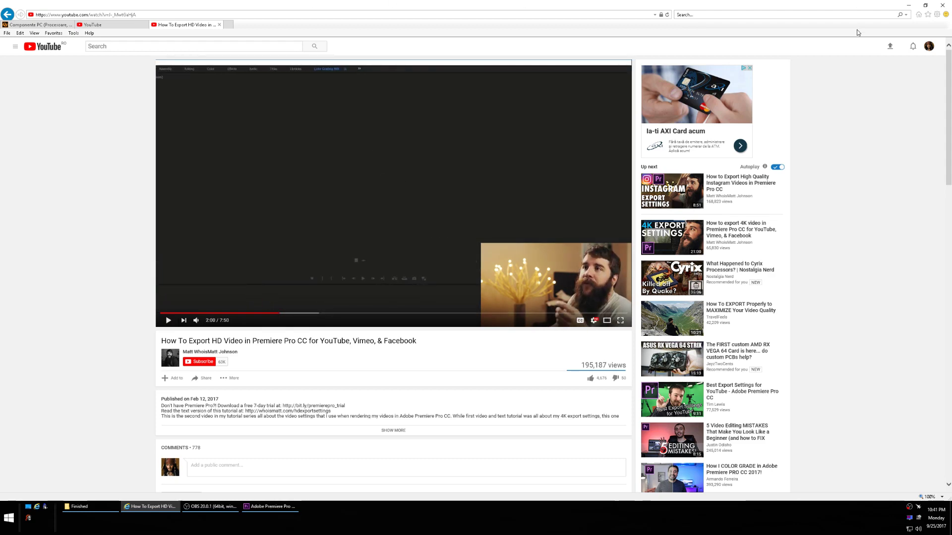
{"action": "left_click", "coordinate": [907, 6]}
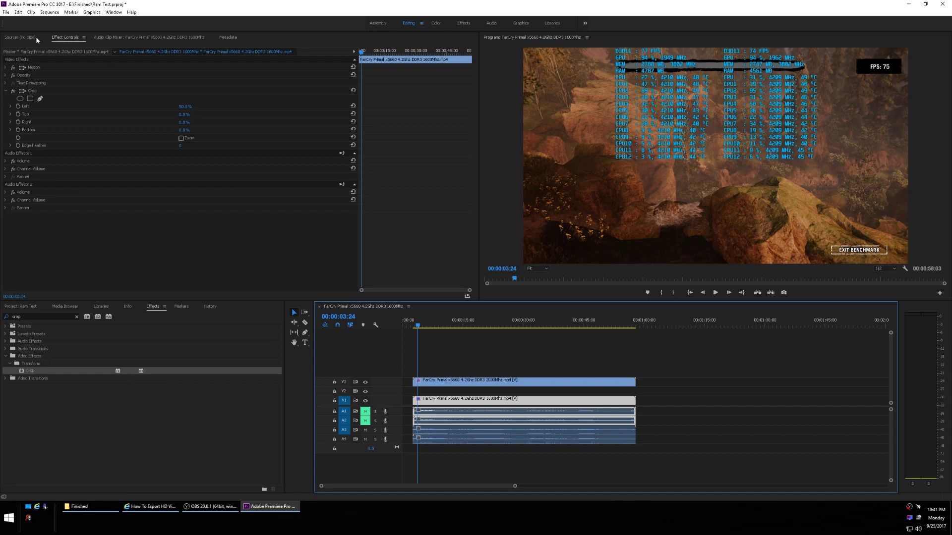
Create a new legacy title named Ram Freq with the default video settings
{"action": "left_click", "coordinate": [6, 13]}
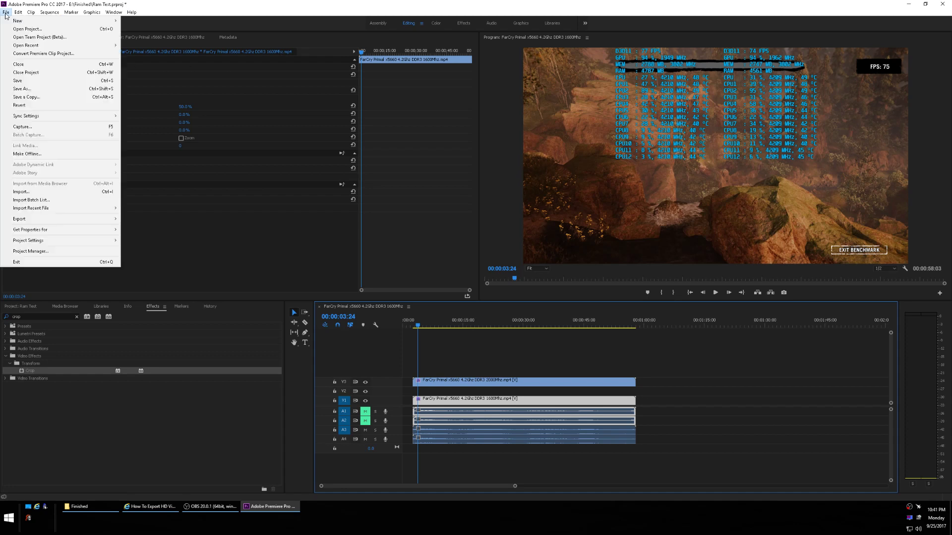
{"action": "mouse_move", "coordinate": [99, 20]}
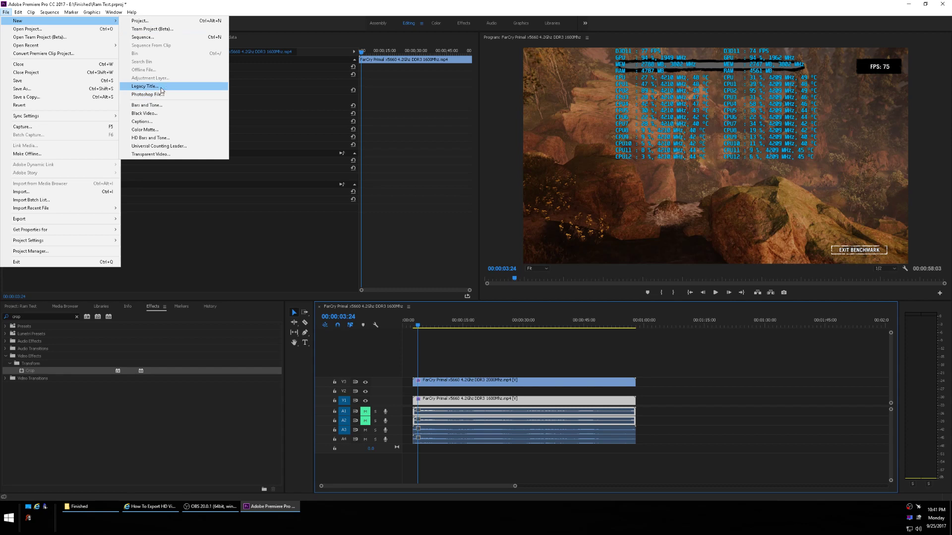
{"action": "left_click", "coordinate": [145, 87]}
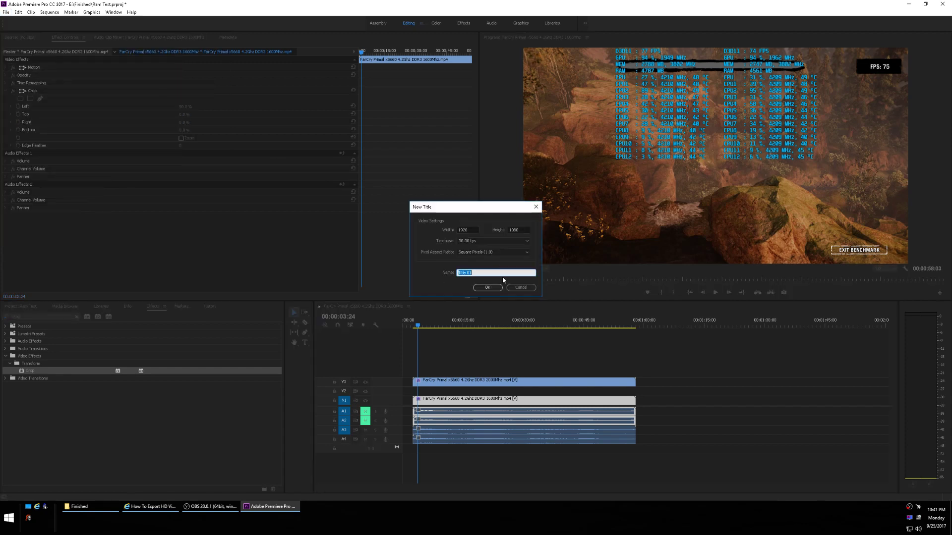
{"action": "type", "text": "Ram Freq"}
{"action": "left_click", "coordinate": [488, 288]}
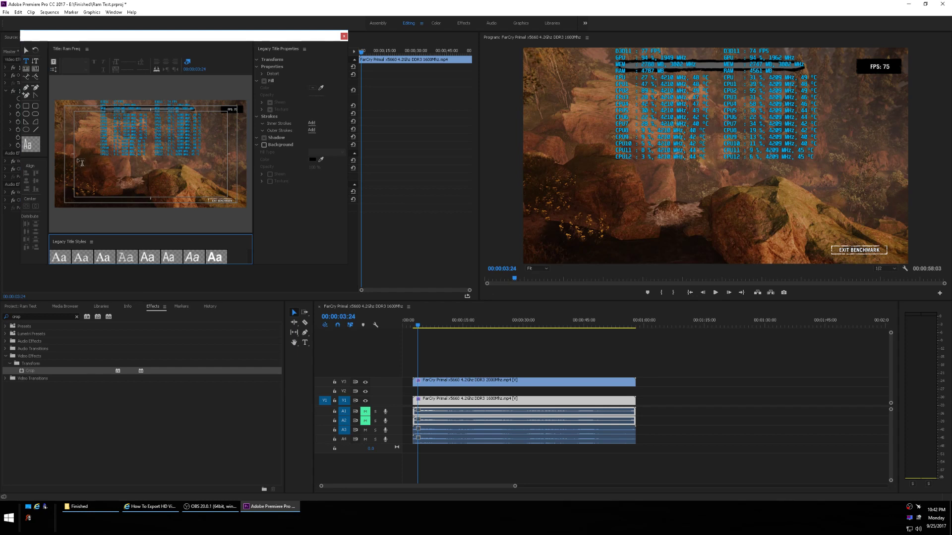
Draw a wide text box across the lower part of the title frame and enter x5660 DDR3 2000Mhz
{"action": "left_click_drag", "start_coordinate": [77, 160], "coordinate": [227, 190]}
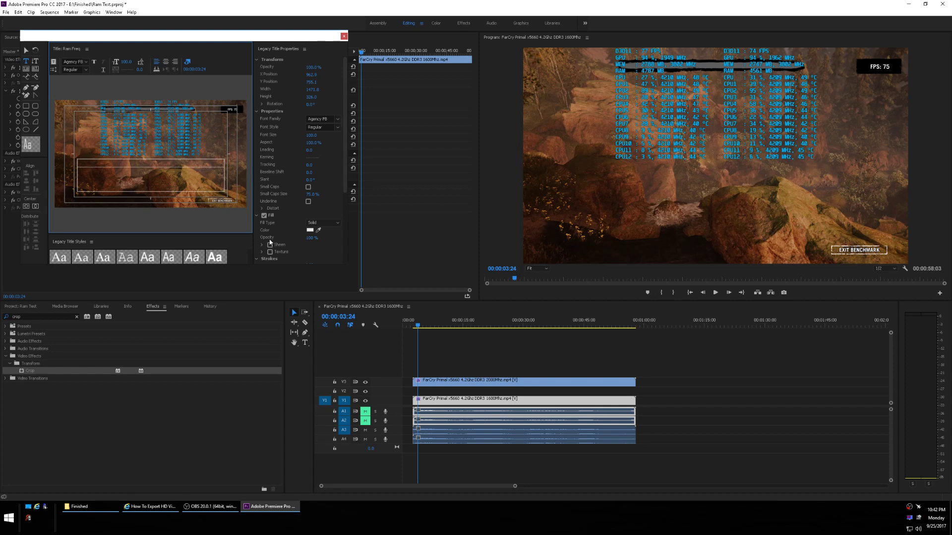
{"action": "type", "text": "x5660 DDR3 2000"}
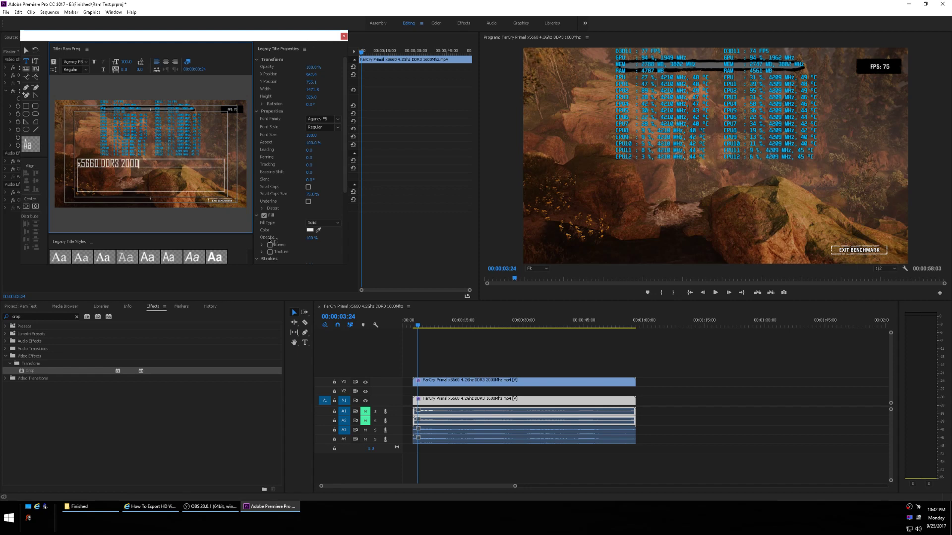
{"action": "type", "text": "Mhz"}
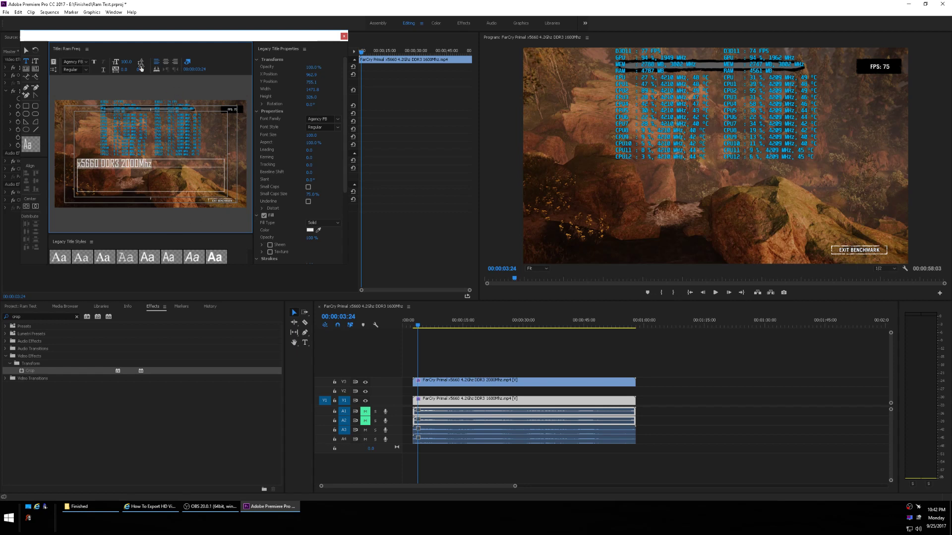
Set the title text's font style to Bold and its font size to 60
{"action": "left_click", "coordinate": [86, 70]}
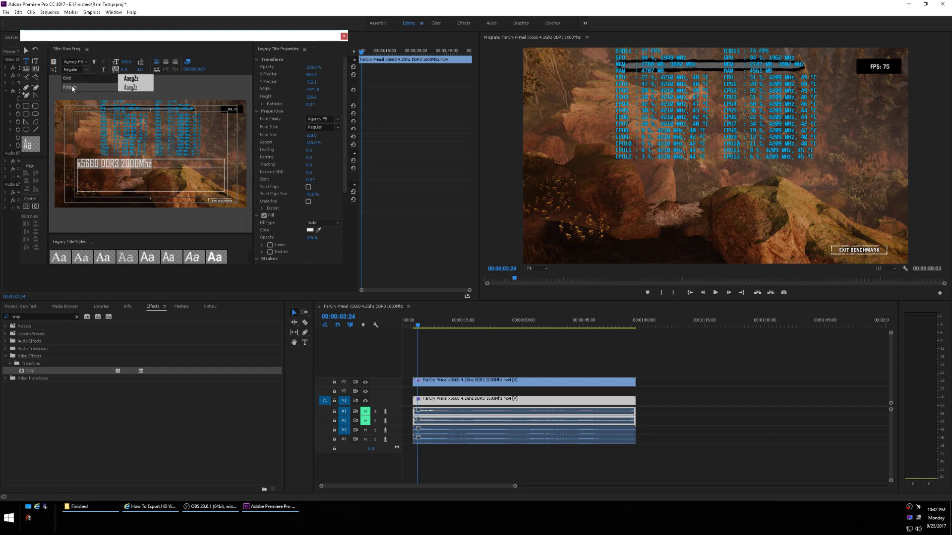
{"action": "left_click", "coordinate": [72, 81]}
{"action": "left_click", "coordinate": [127, 62]}
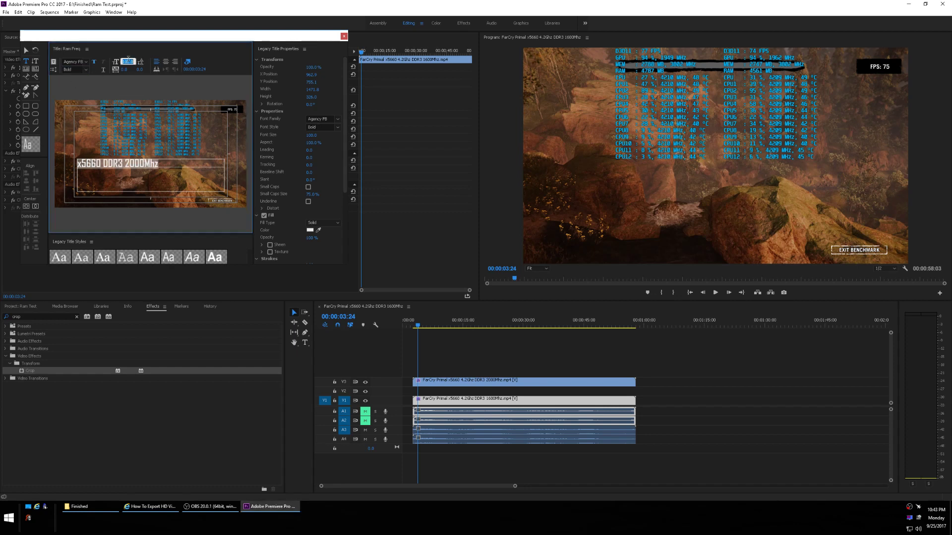
{"action": "type", "text": "60"}
{"action": "key", "text": "Return"}
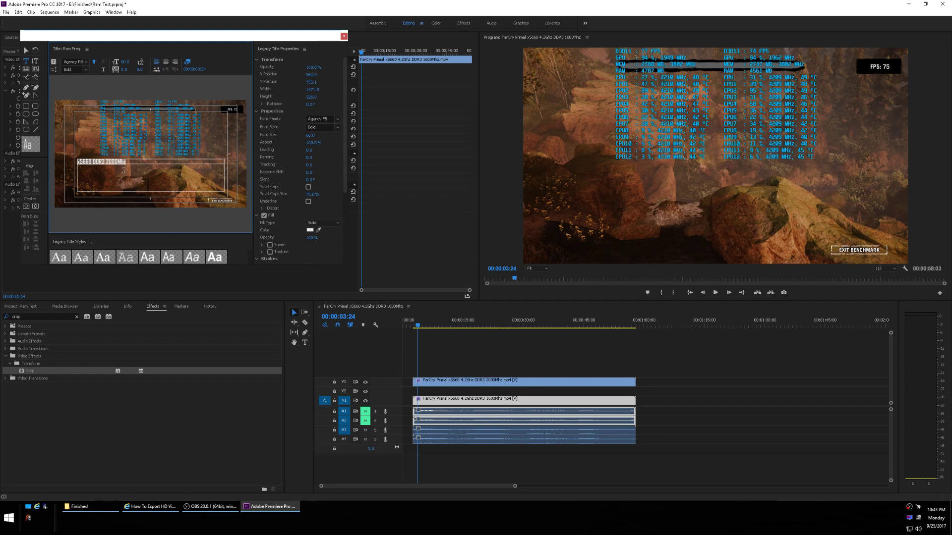
Reduce the title text's font size to 50
{"action": "left_click", "coordinate": [127, 61]}
{"action": "type", "text": "50"}
{"action": "key", "text": "Return"}
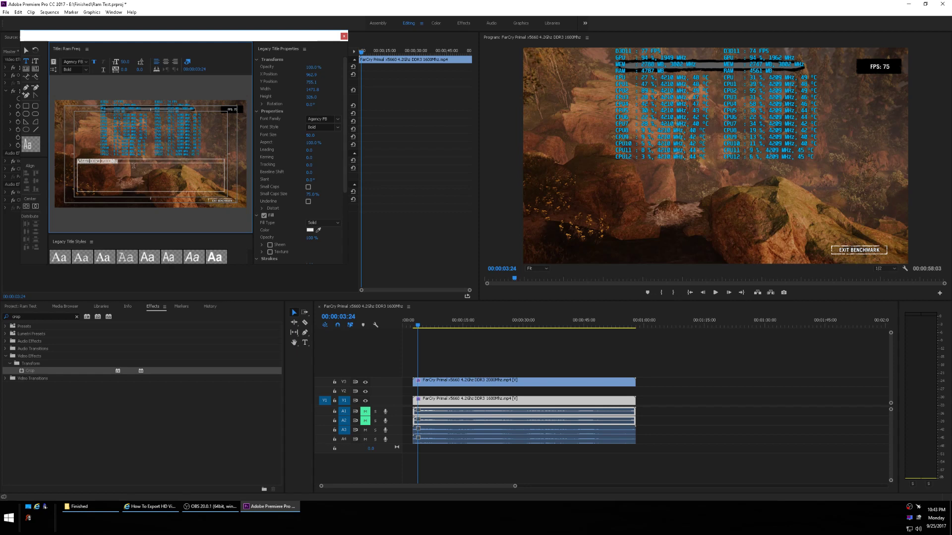
Add a second label, x5660 1600Mhz, further along the same line and set the whole line's font size to 60
{"action": "left_click", "coordinate": [168, 179]}
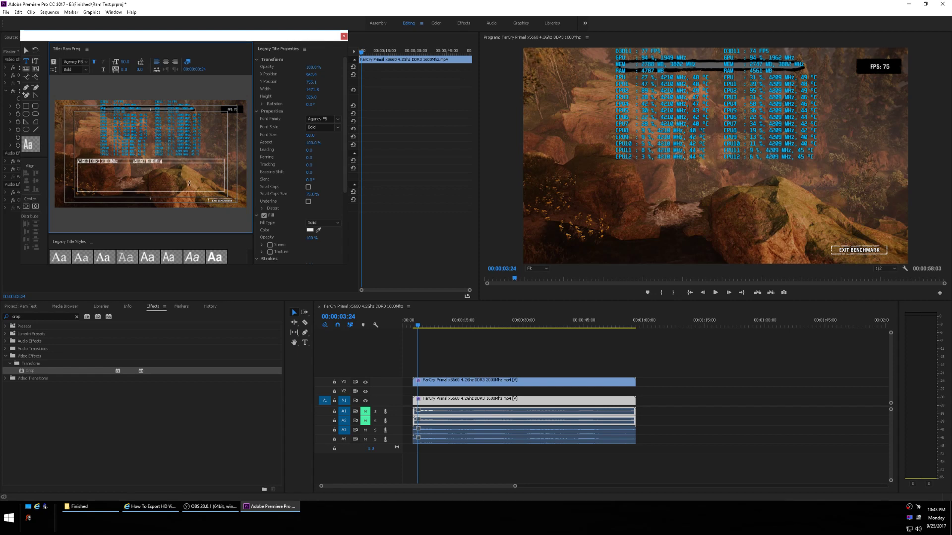
{"action": "left_click", "coordinate": [78, 164]}
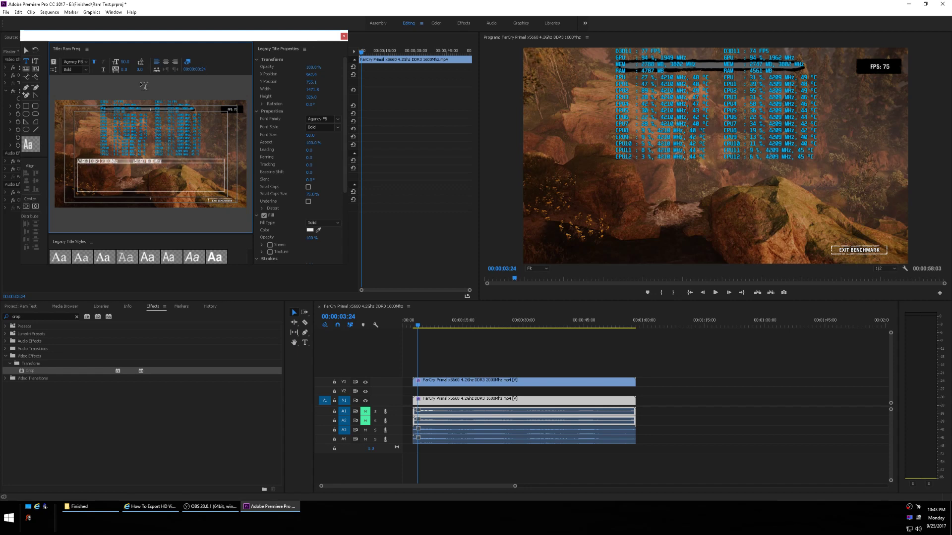
{"action": "left_click", "coordinate": [164, 164]}
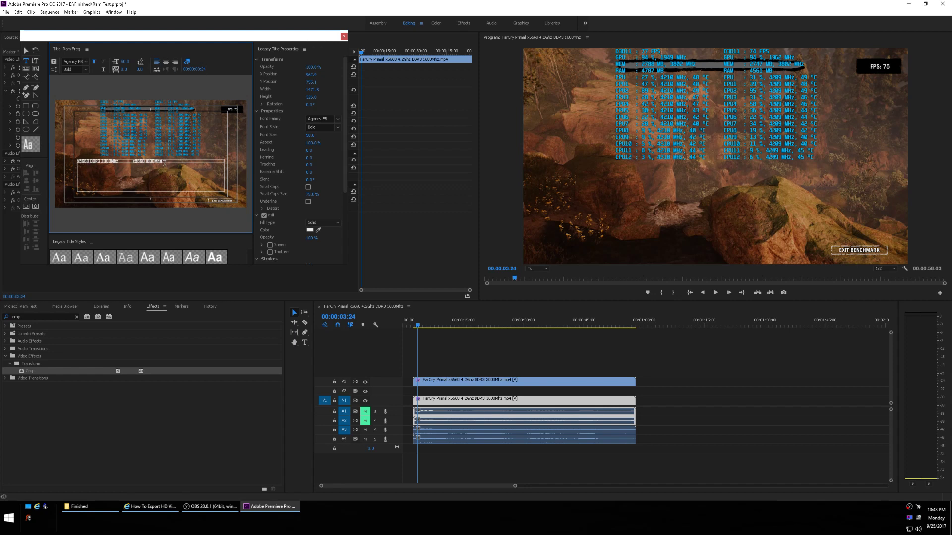
{"action": "left_click", "coordinate": [74, 161], "text": "shift"}
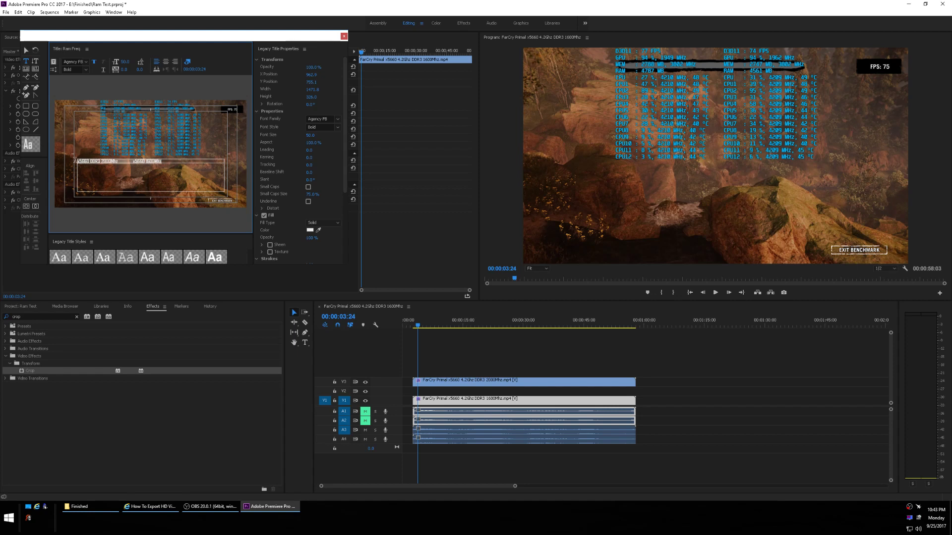
{"action": "left_click", "coordinate": [126, 61]}
{"action": "type", "text": "60"}
{"action": "key", "text": "Return"}
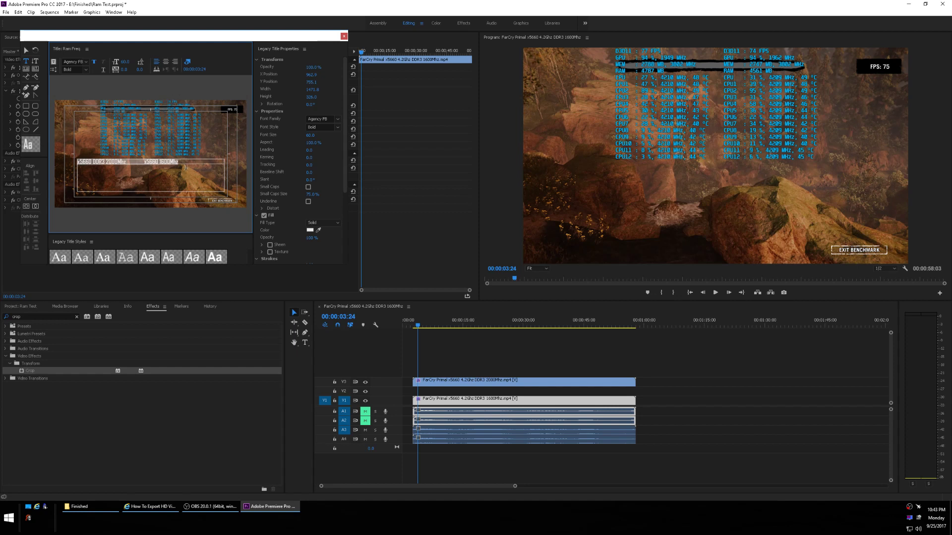
Center-align the title text and insert DDR3 before 1600Mhz in the second label
{"action": "left_click", "coordinate": [166, 62]}
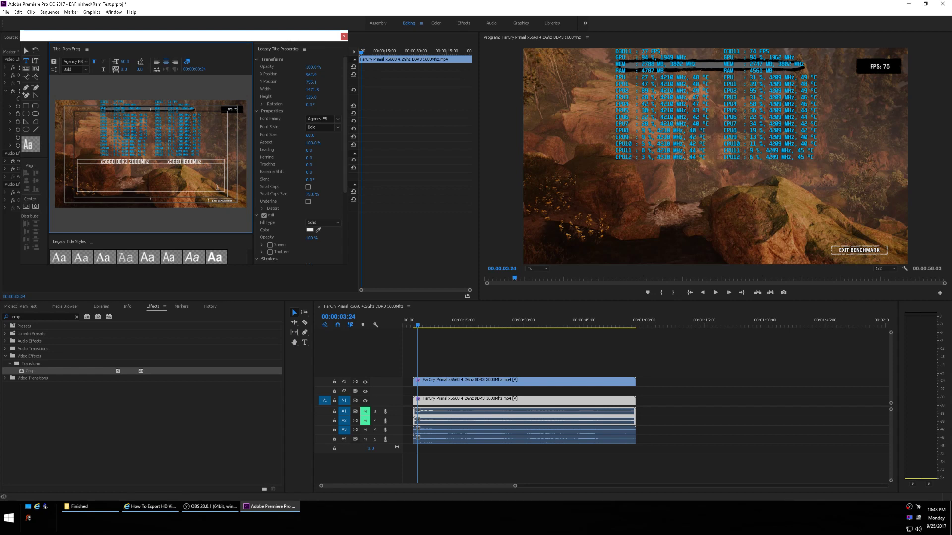
{"action": "type", "text": "DDR3"}
{"action": "left_click", "coordinate": [162, 162]}
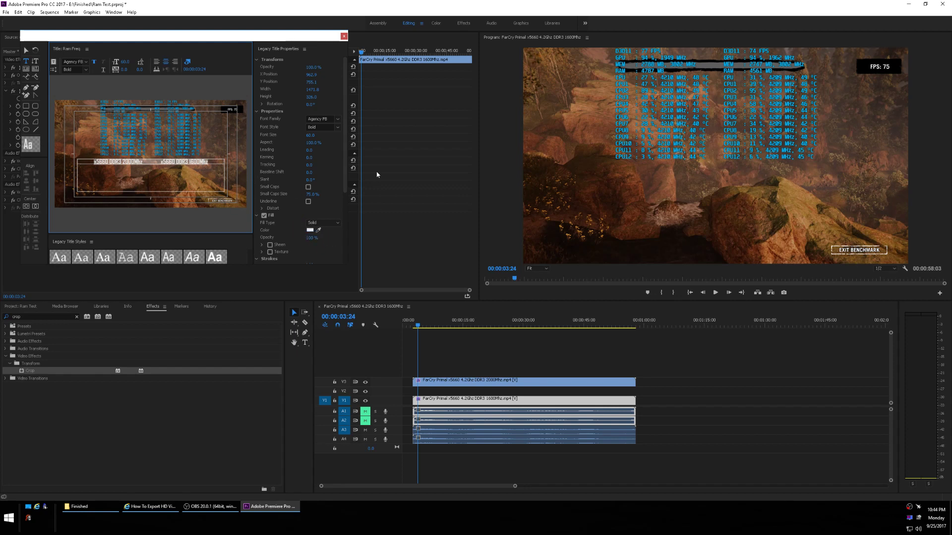
Add an outer stroke to the whole title line and color it bright red
{"action": "left_click_drag", "start_coordinate": [347, 172], "coordinate": [345, 202]}
{"action": "scroll", "coordinate": [262, 198], "scroll_direction": "down", "scroll_amount": 1}
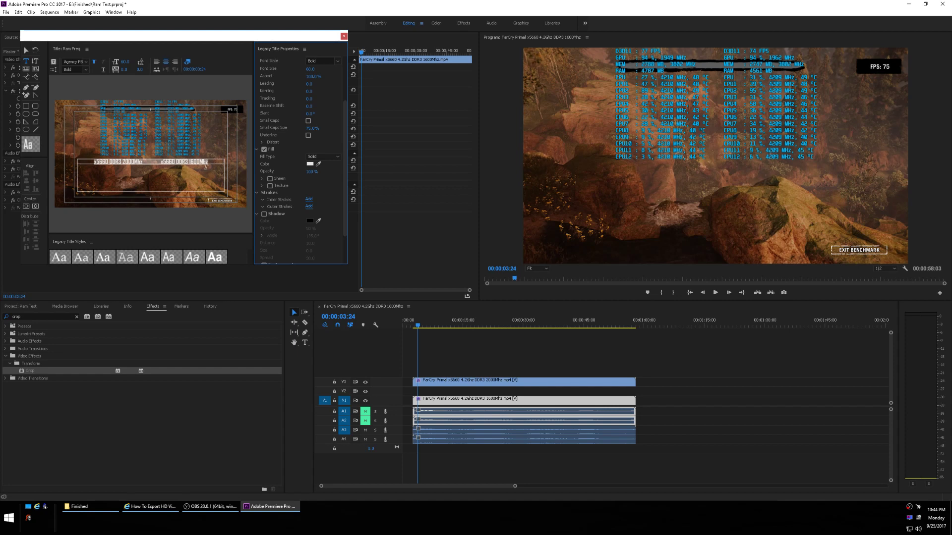
{"action": "left_click", "coordinate": [209, 166]}
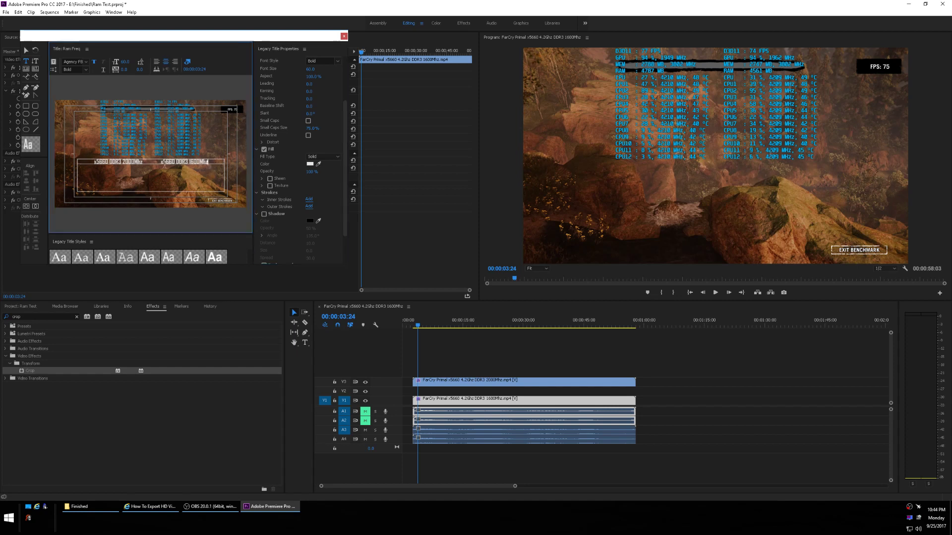
{"action": "left_click_drag", "start_coordinate": [208, 164], "coordinate": [94, 163]}
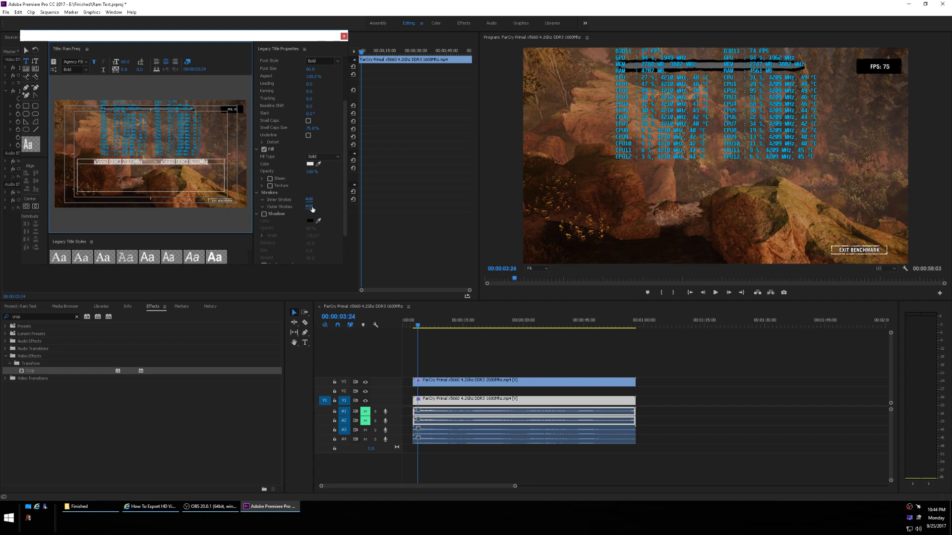
{"action": "left_click", "coordinate": [309, 206]}
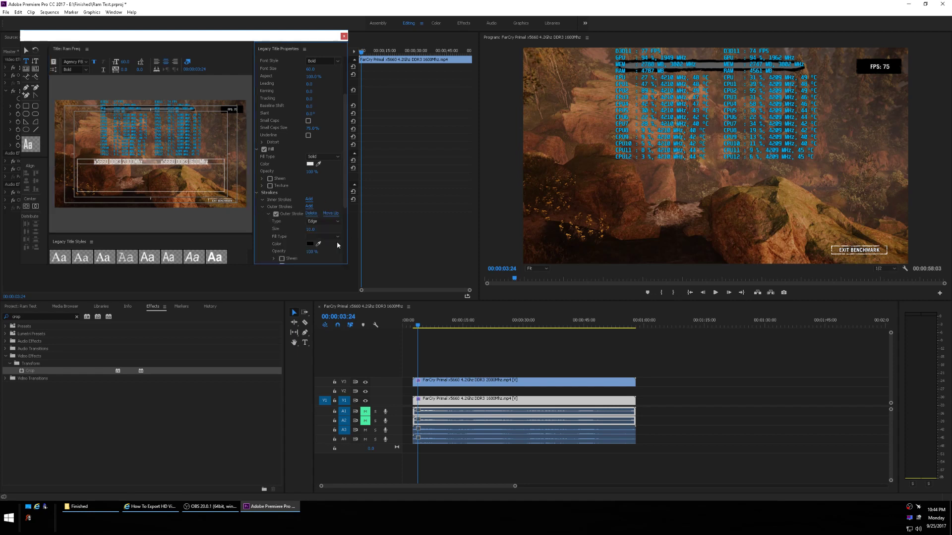
{"action": "left_click", "coordinate": [310, 243]}
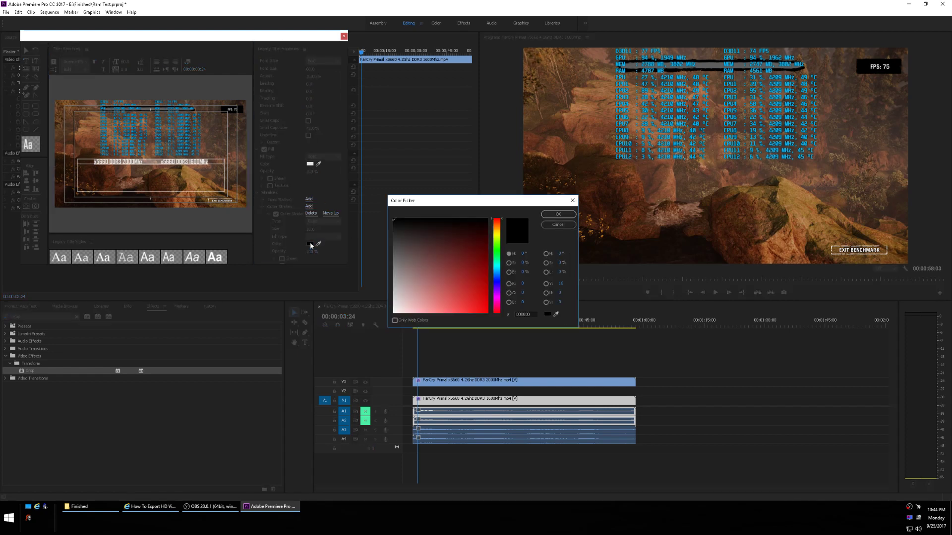
{"action": "left_click", "coordinate": [486, 311]}
{"action": "left_click", "coordinate": [558, 215]}
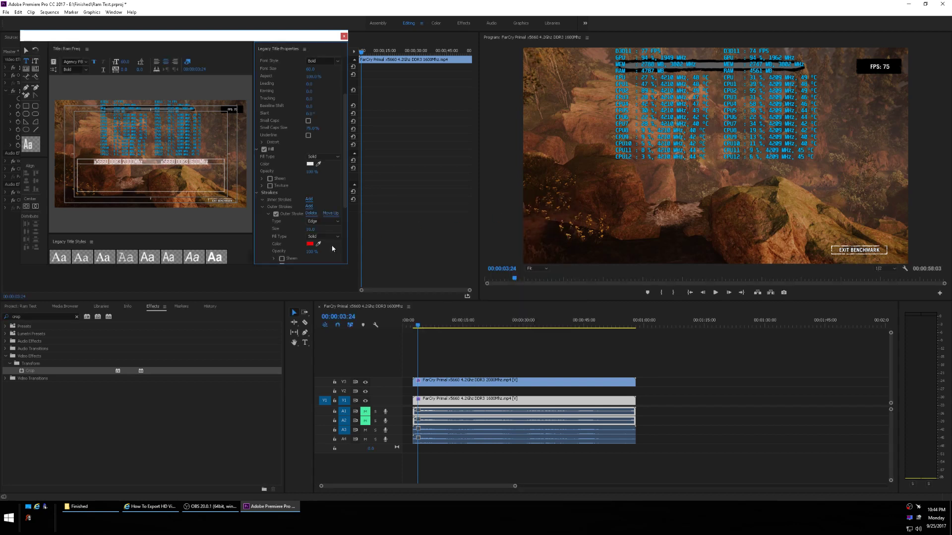
Set the red outer stroke's size to 20
{"action": "left_click", "coordinate": [312, 228]}
{"action": "type", "text": "20"}
{"action": "key", "text": "Return"}
{"action": "left_click", "coordinate": [212, 164]}
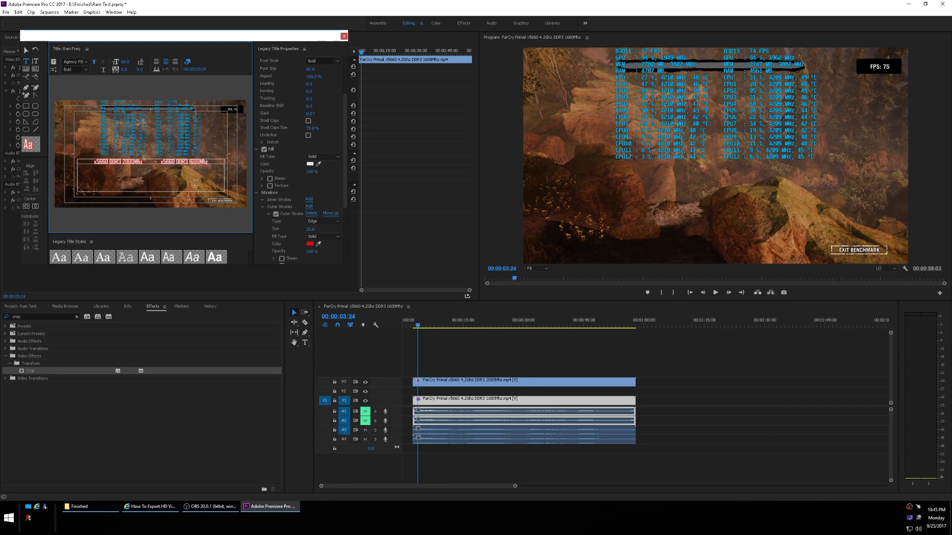
Reselect the whole title line and set its red outer stroke size to 15
{"action": "left_click_drag", "start_coordinate": [209, 162], "coordinate": [93, 164]}
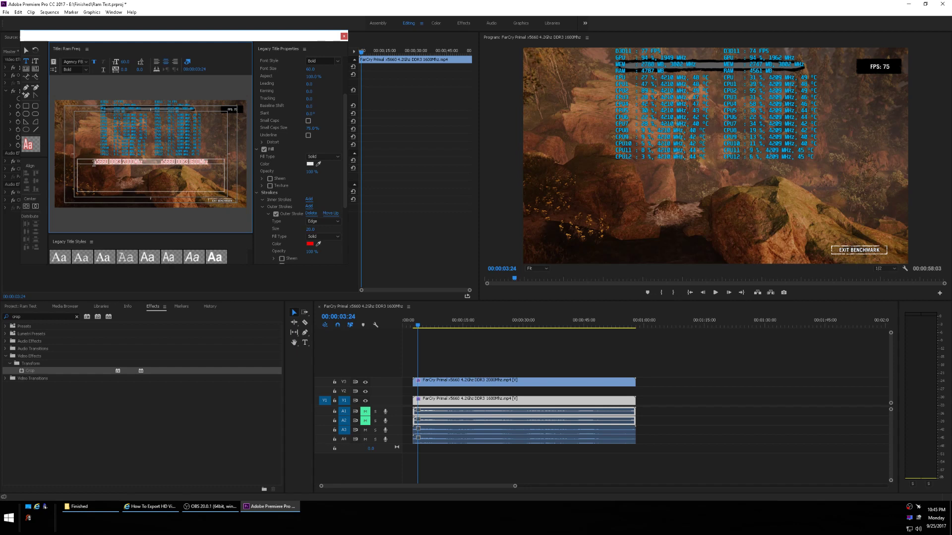
{"action": "left_click", "coordinate": [311, 229]}
{"action": "type", "text": "21"}
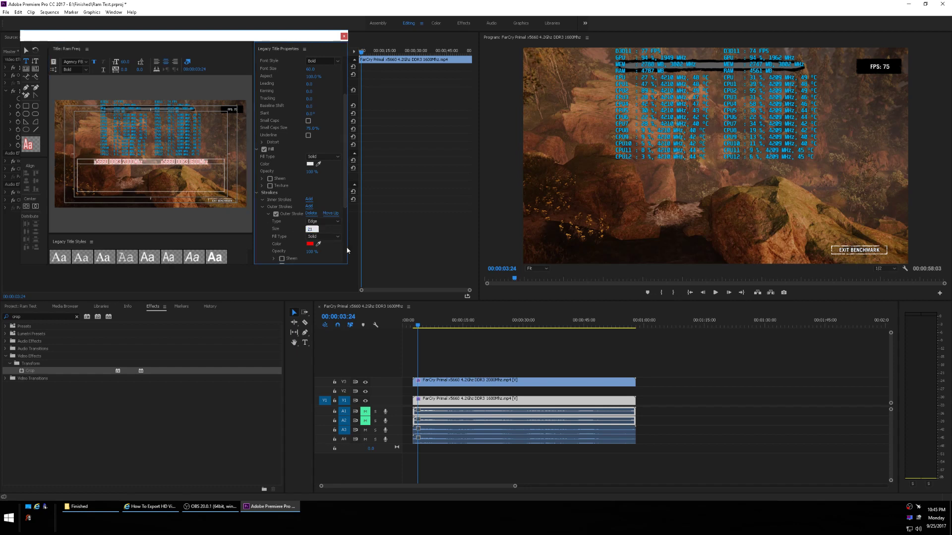
{"action": "key", "text": "BackSpace"}
{"action": "key", "text": "BackSpace"}
{"action": "type", "text": "15"}
{"action": "left_click", "coordinate": [211, 164]}
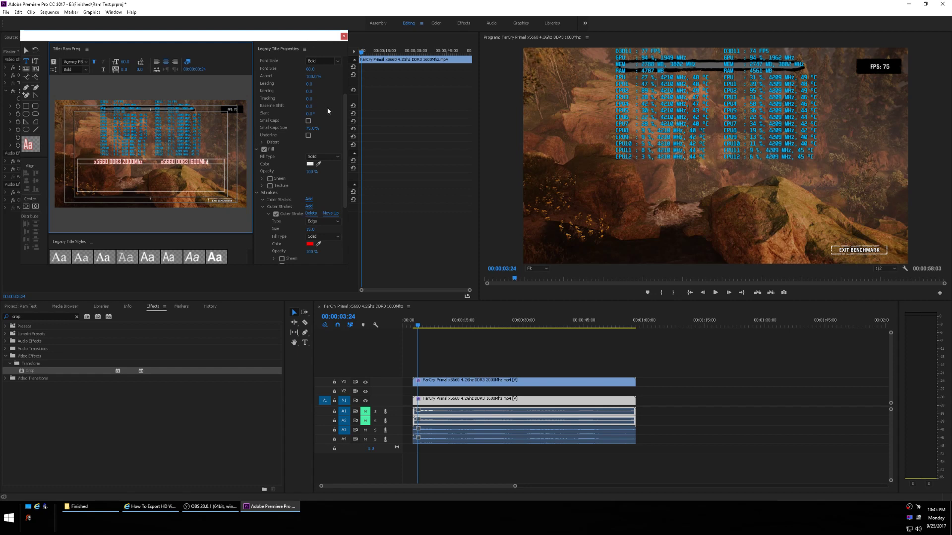
Try moving the title text lower in the frame with Y positions of 1000 and 1200
{"action": "left_click_drag", "start_coordinate": [344, 129], "coordinate": [344, 69]}
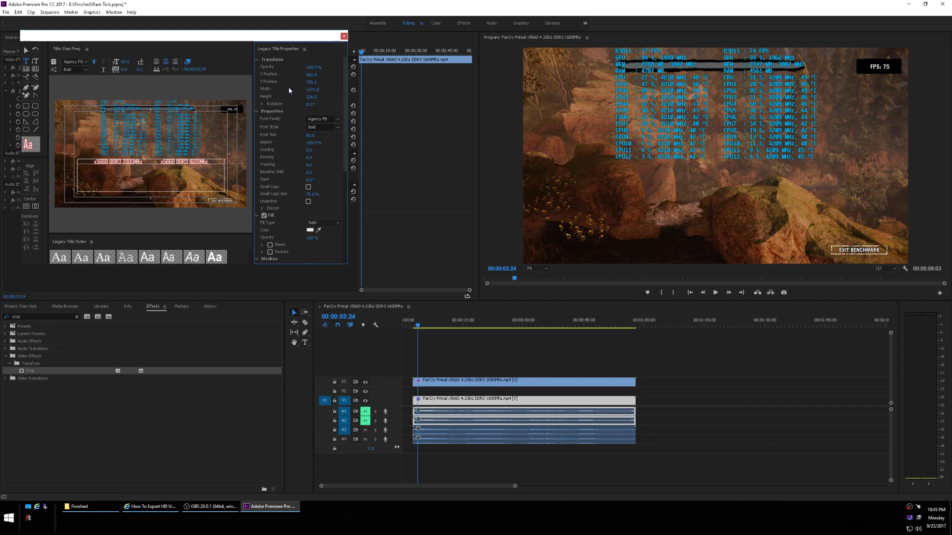
{"action": "left_click", "coordinate": [312, 82]}
{"action": "type", "text": "1000"}
{"action": "key", "text": "Return"}
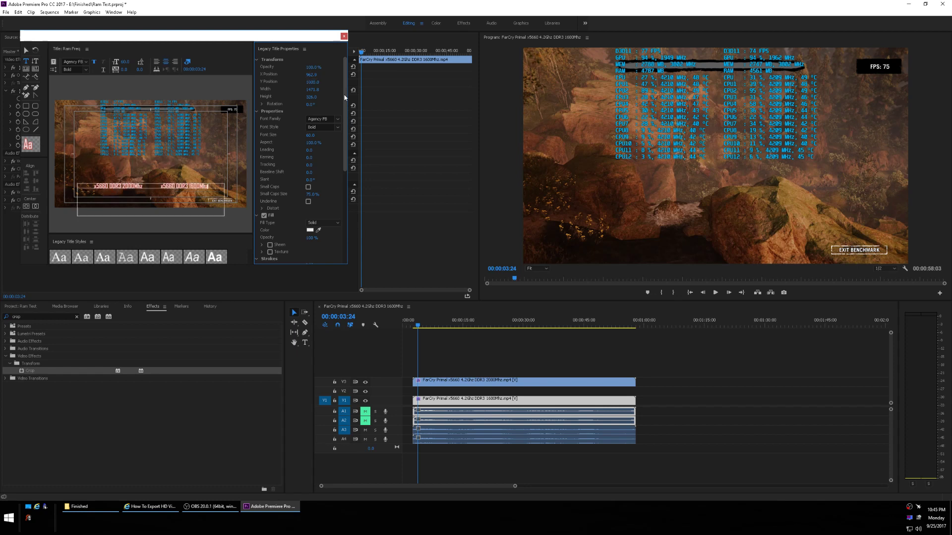
{"action": "left_click", "coordinate": [316, 82]}
{"action": "type", "text": "1200"}
{"action": "key", "text": "Return"}
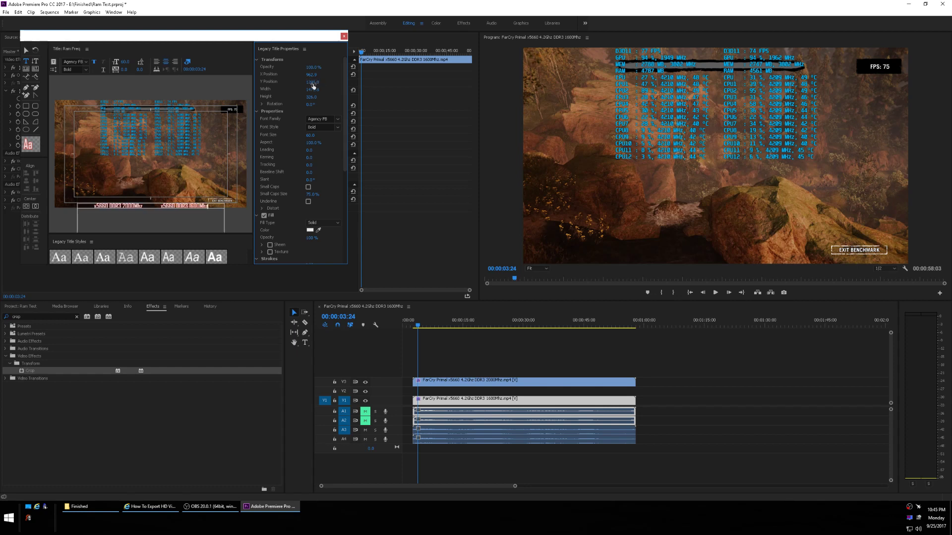
Set the title text's Y position to 1150 and close the title editor
{"action": "left_click", "coordinate": [315, 82]}
{"action": "type", "text": "11"}
{"action": "type", "text": "55"}
{"action": "type", "text": "0"}
{"action": "key", "text": "Return"}
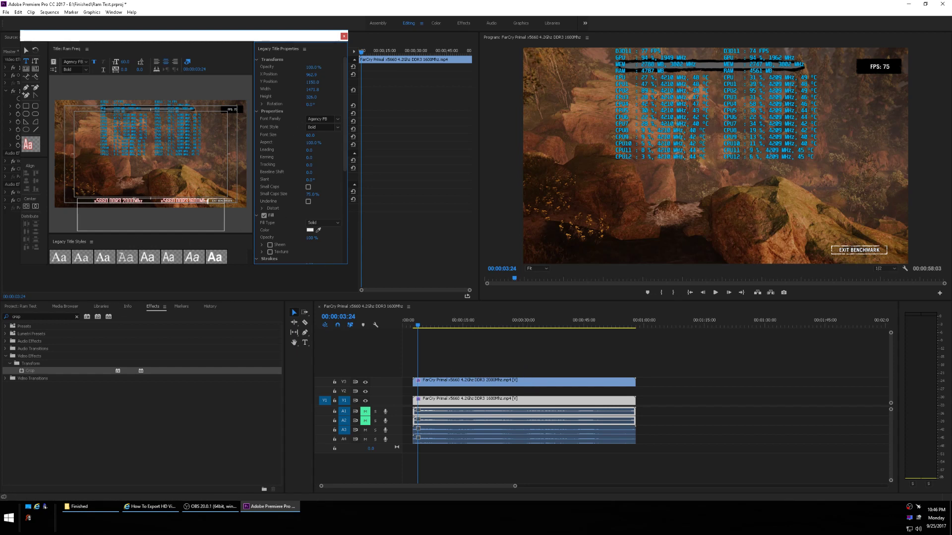
{"action": "left_click", "coordinate": [344, 36]}
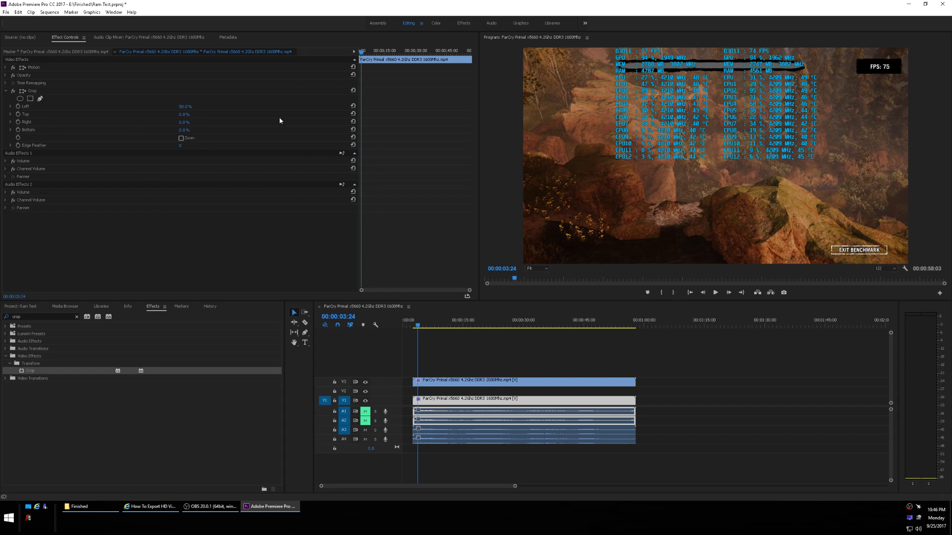
{"action": "left_click", "coordinate": [6, 12]}
{"action": "mouse_move", "coordinate": [50, 12]}
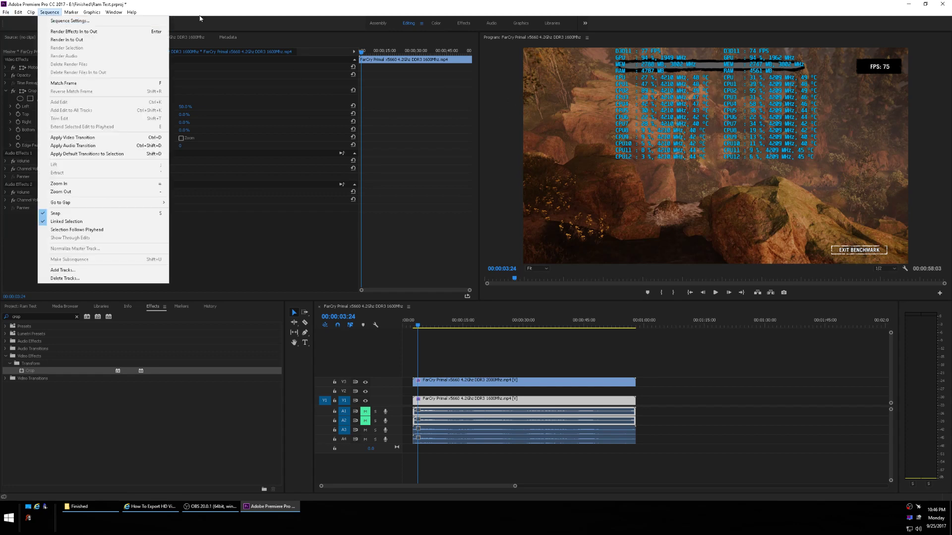
{"action": "left_click", "coordinate": [215, 11]}
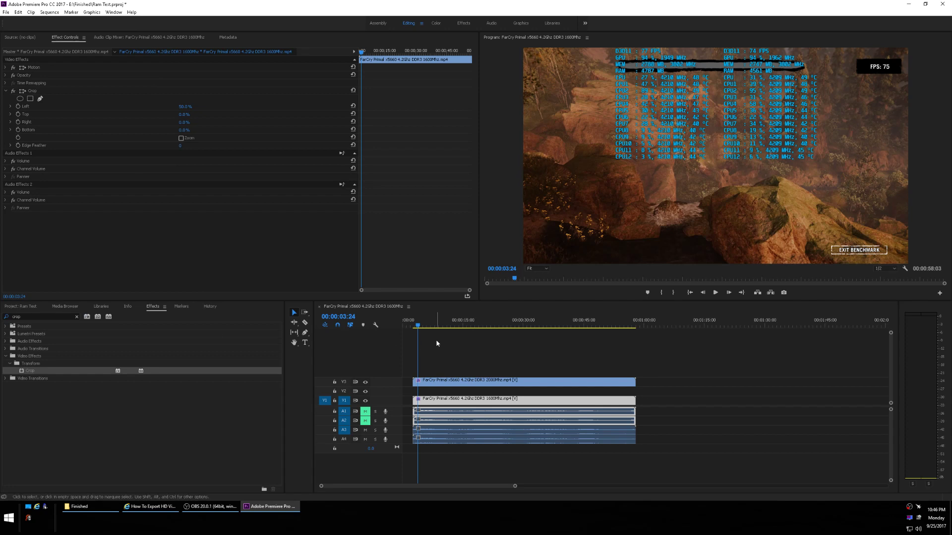
Place the Ram Freq title on a new track above both video clips and extend it over their full length
{"action": "left_click", "coordinate": [15, 307]}
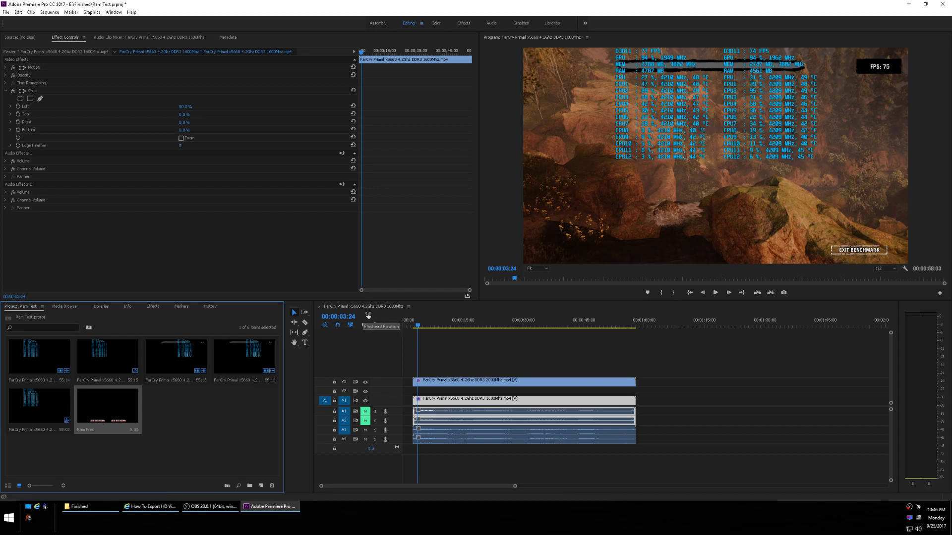
{"action": "left_click", "coordinate": [338, 325]}
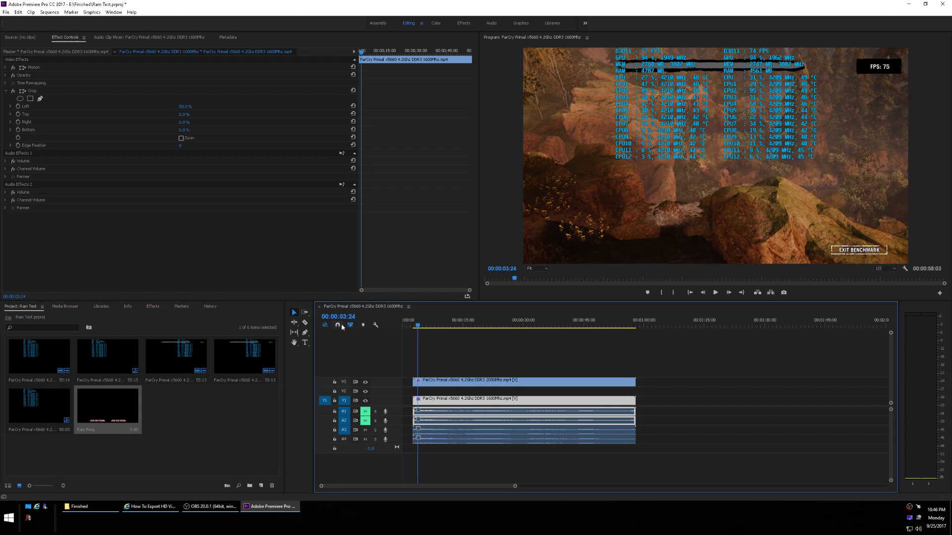
{"action": "left_click_drag", "start_coordinate": [110, 403], "coordinate": [419, 377]}
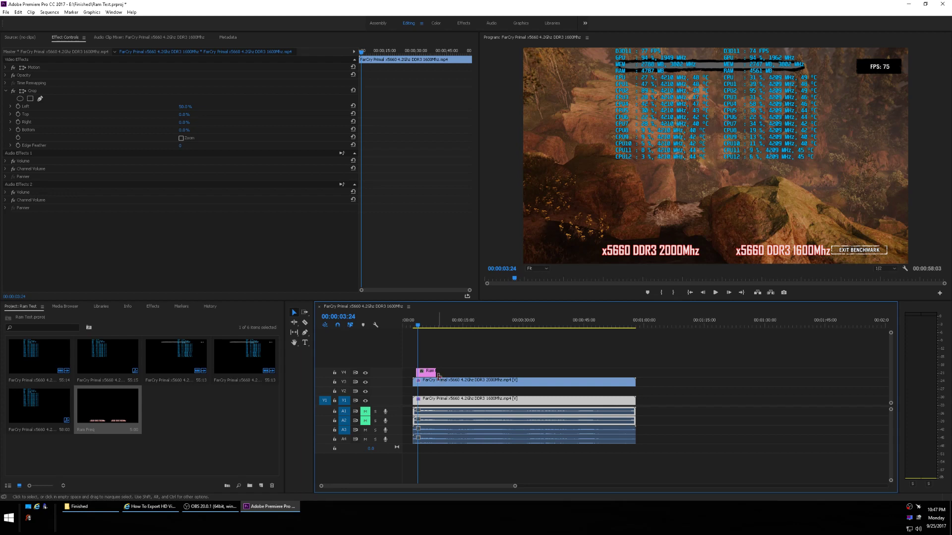
{"action": "left_click_drag", "start_coordinate": [434, 372], "coordinate": [638, 375]}
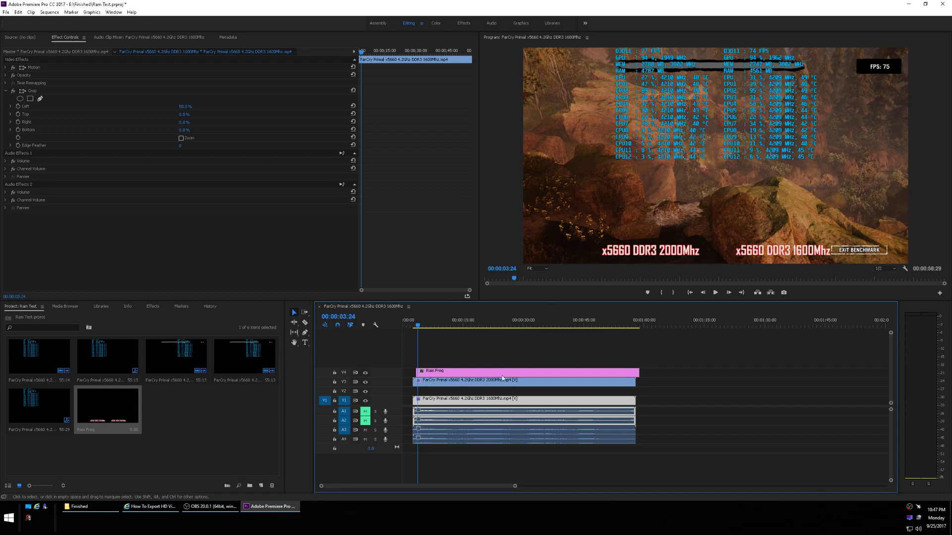
Mark the sequence's In point two frames earlier, at 00:00:03:22
{"action": "key", "text": "Left"}
{"action": "key", "text": "Left"}
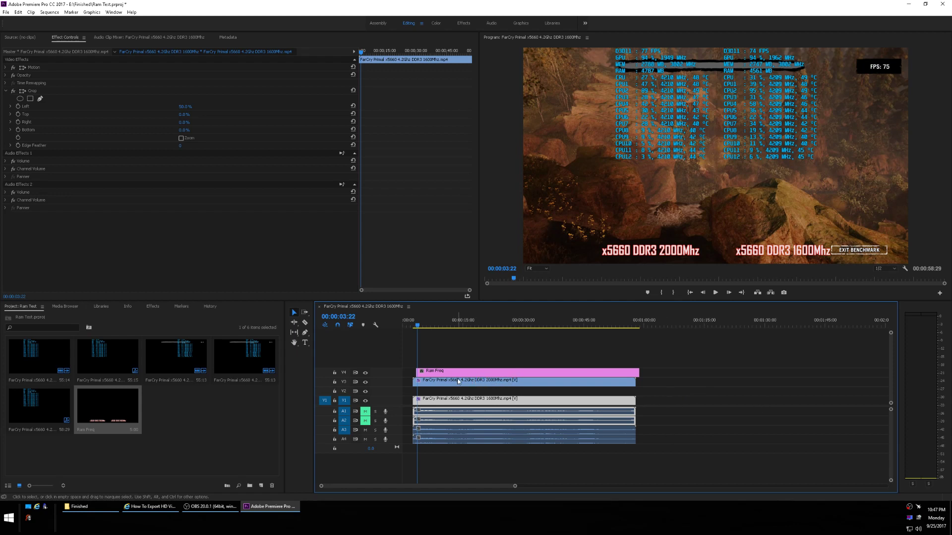
{"action": "left_click", "coordinate": [574, 397]}
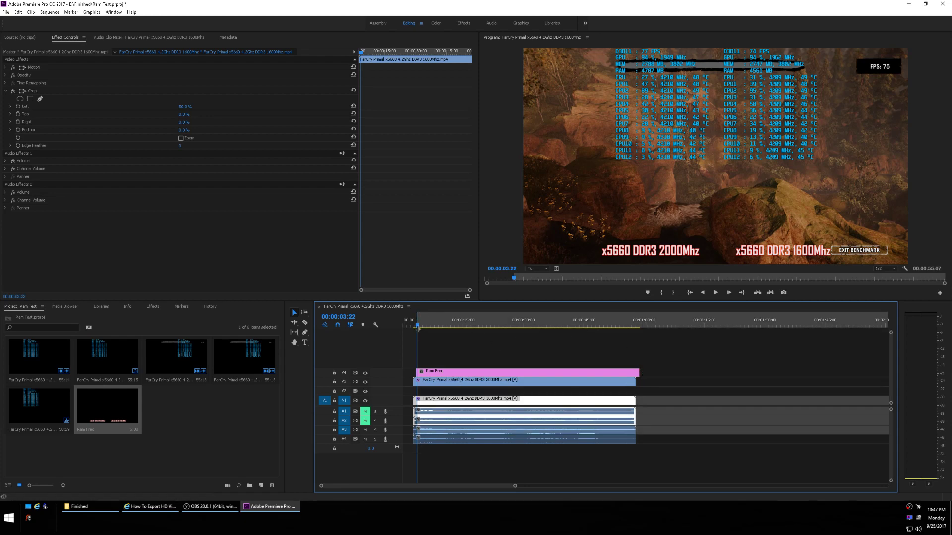
Scrub through the comparison to the benchmark summary and mark the sequence's Out point at 00:00:55:21
{"action": "left_click_drag", "start_coordinate": [418, 331], "coordinate": [482, 327]}
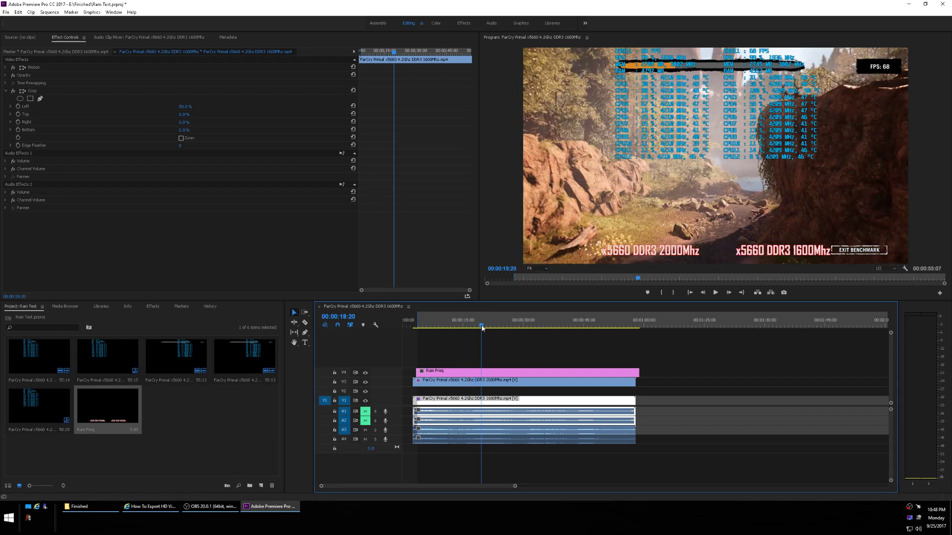
{"action": "left_click_drag", "start_coordinate": [482, 327], "coordinate": [532, 327]}
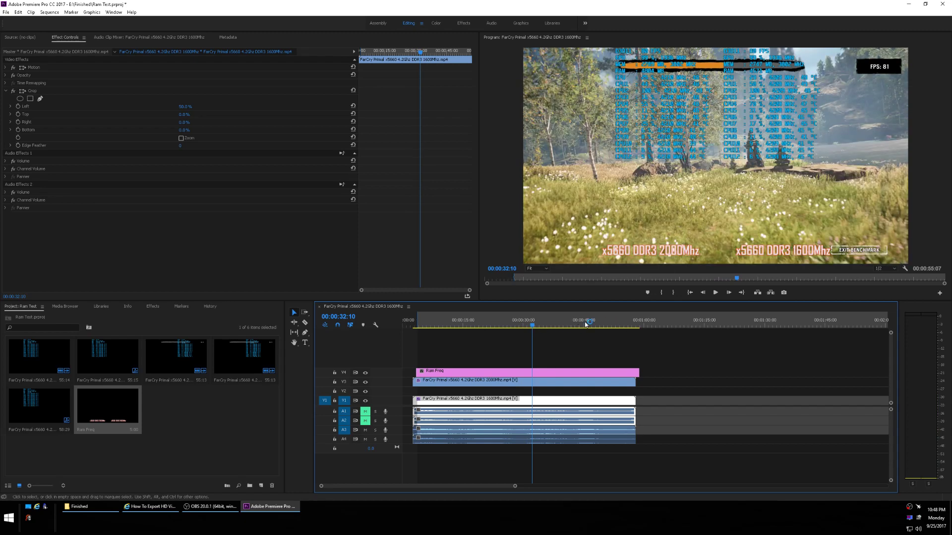
{"action": "left_click_drag", "start_coordinate": [533, 326], "coordinate": [550, 326]}
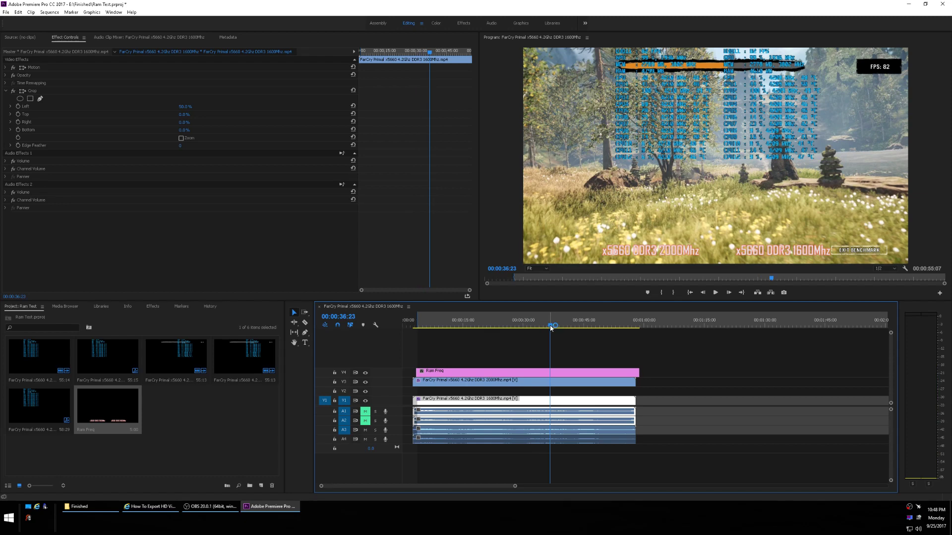
{"action": "left_click_drag", "start_coordinate": [551, 327], "coordinate": [626, 325]}
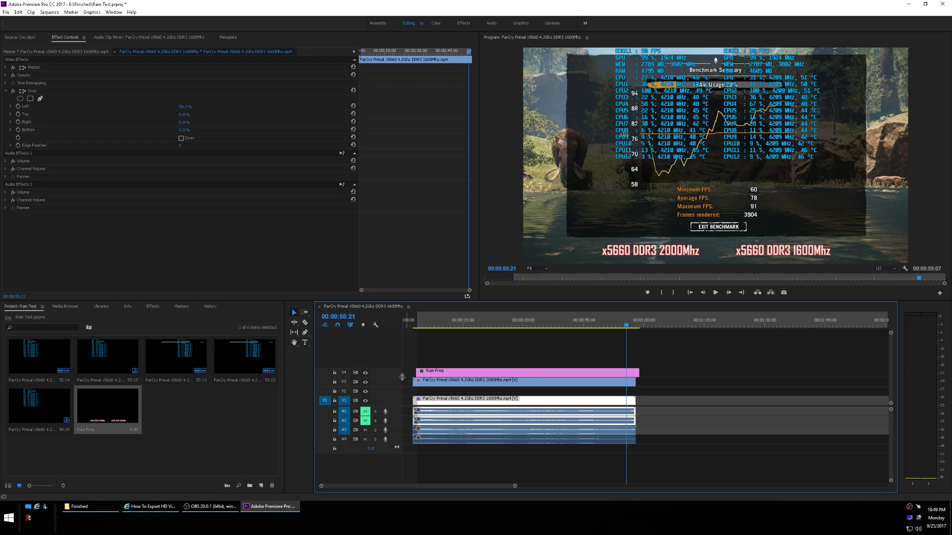
{"action": "key", "text": "o"}
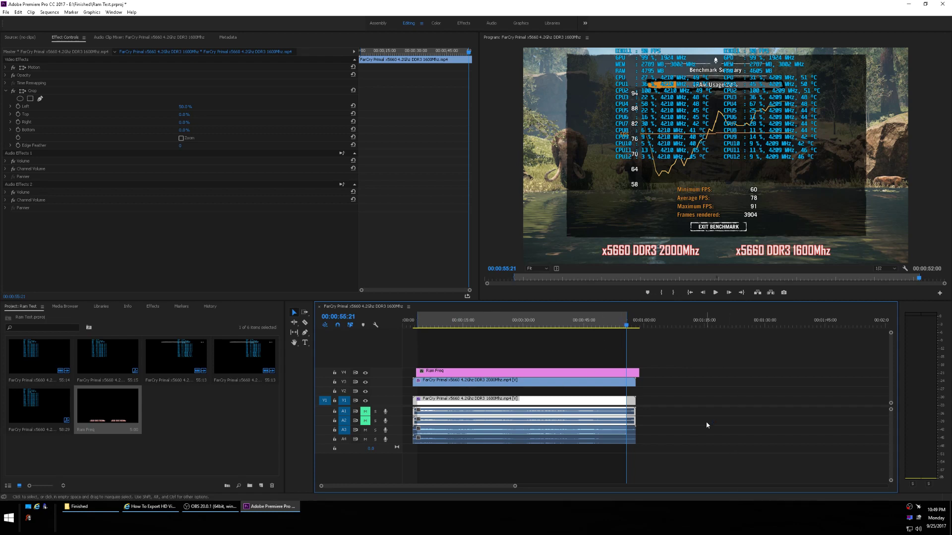
Export the marked range in H.264 format with the custom 1920x1080 30fps vbr15,40 preset
{"action": "key", "text": "ctrl+m"}
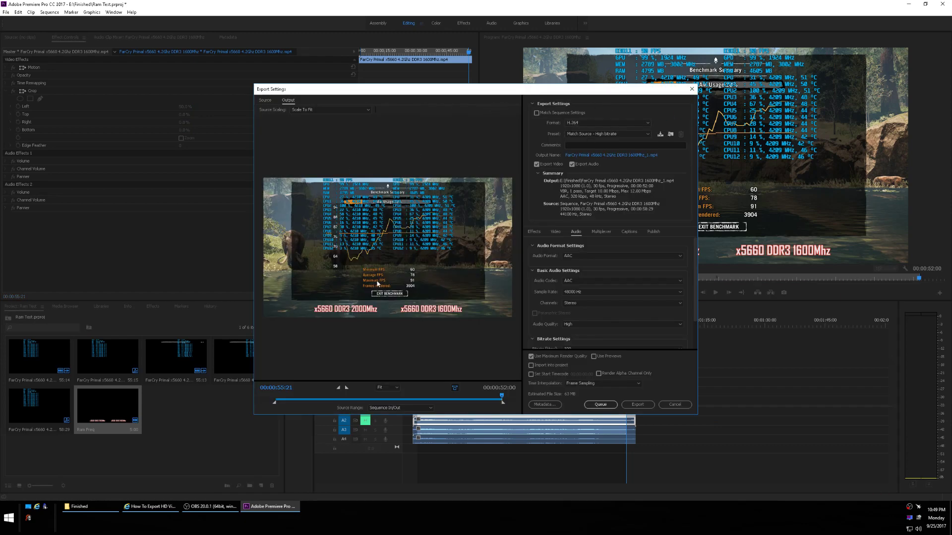
{"action": "left_click", "coordinate": [154, 506]}
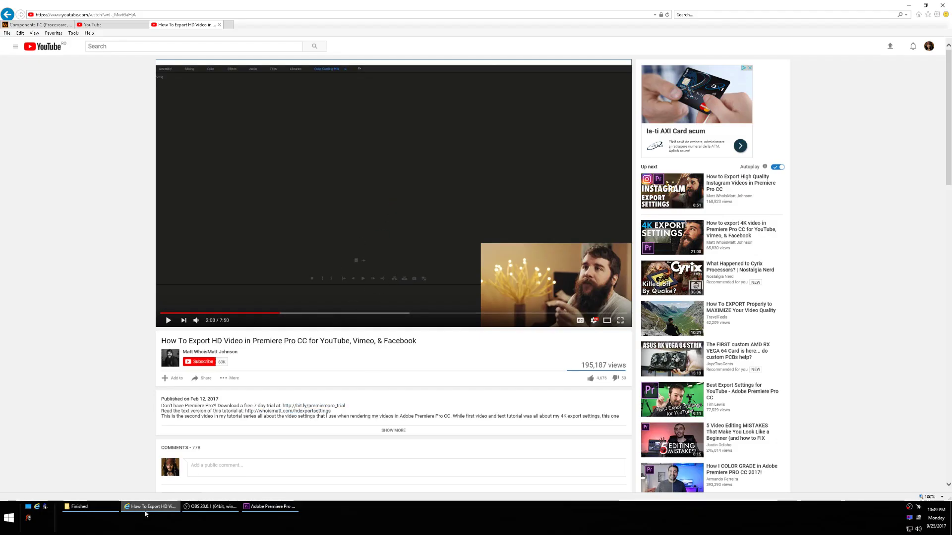
{"action": "left_click", "coordinate": [270, 507]}
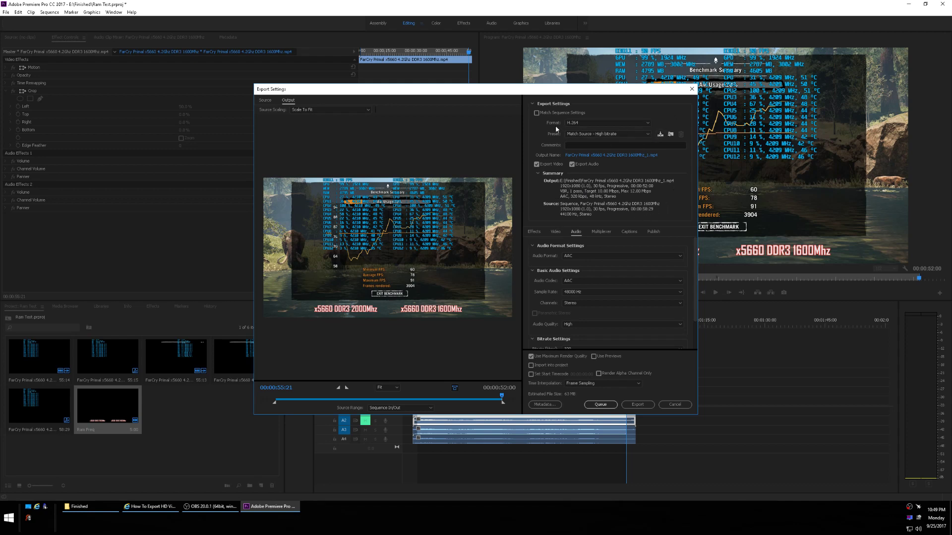
{"action": "left_click", "coordinate": [648, 135]}
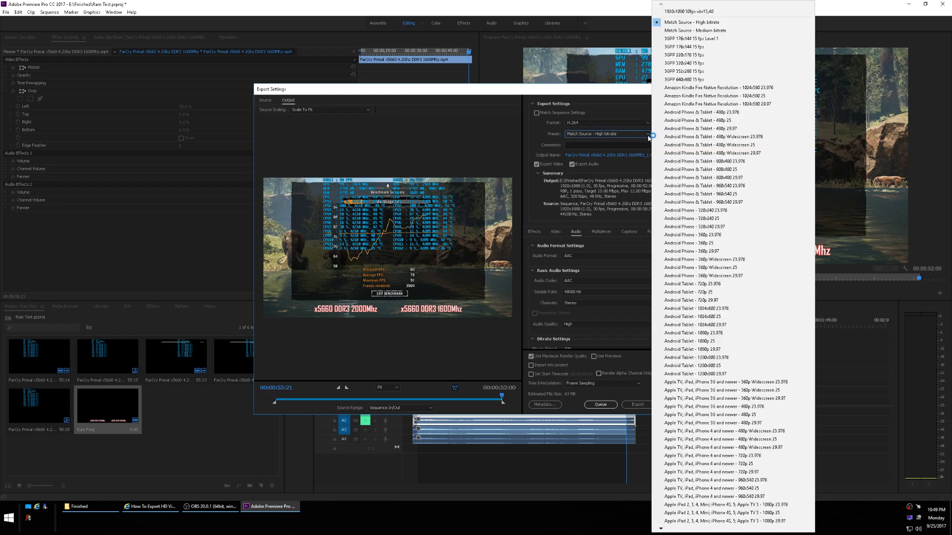
{"action": "left_click", "coordinate": [684, 13]}
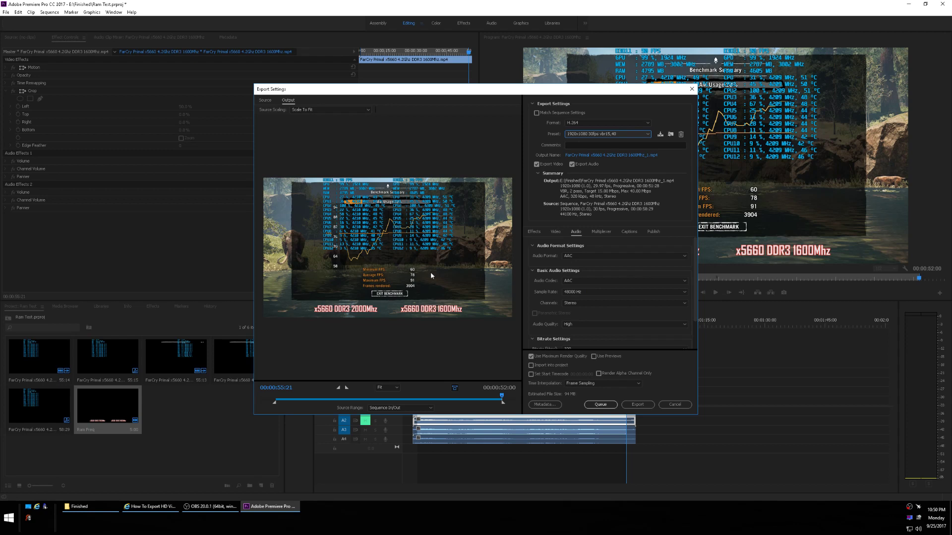
{"action": "left_click", "coordinate": [639, 406]}
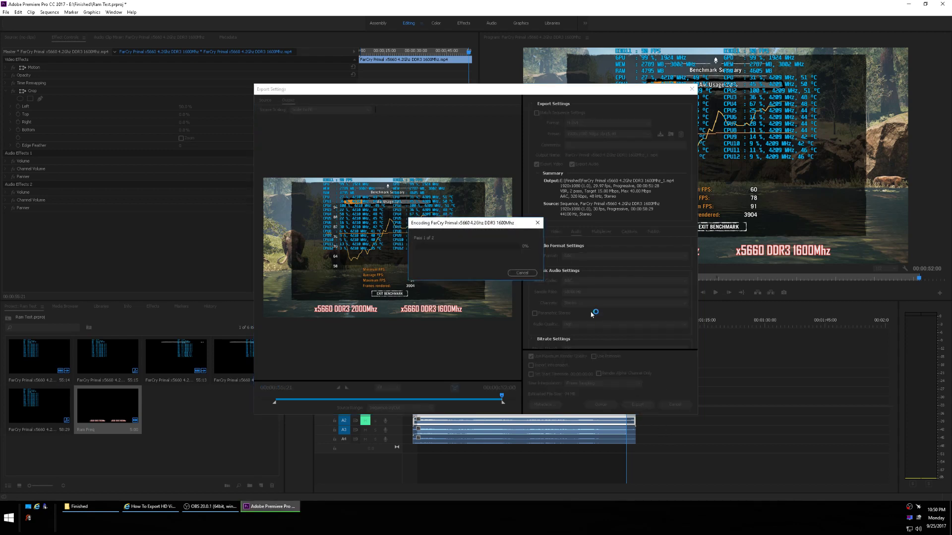
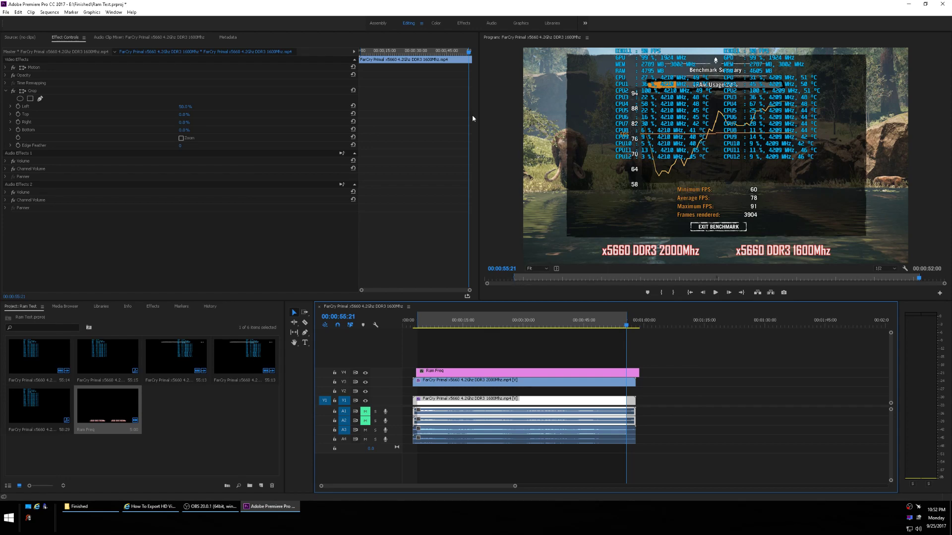
Look in File Explorer's Finished folder for the exported video and return to Premiere Pro
{"action": "left_click", "coordinate": [91, 506]}
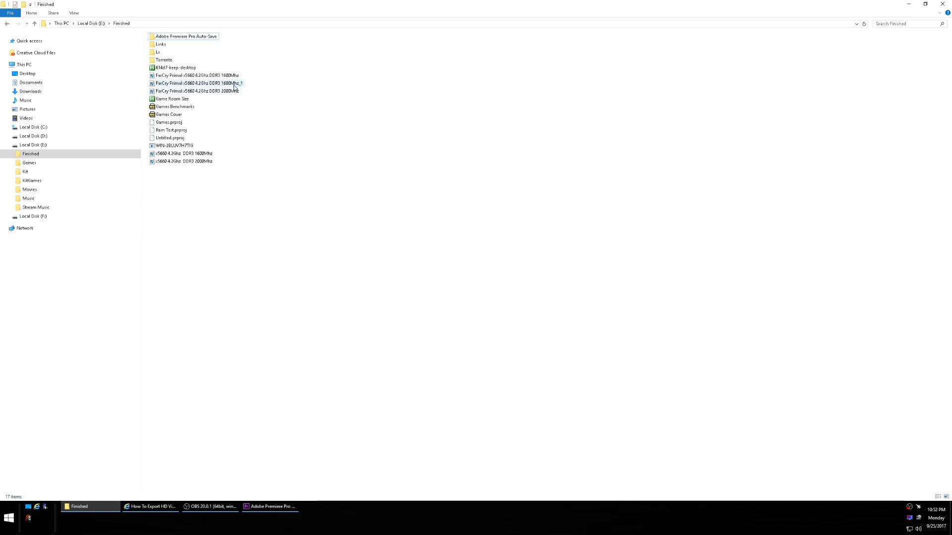
{"action": "left_click", "coordinate": [260, 501]}
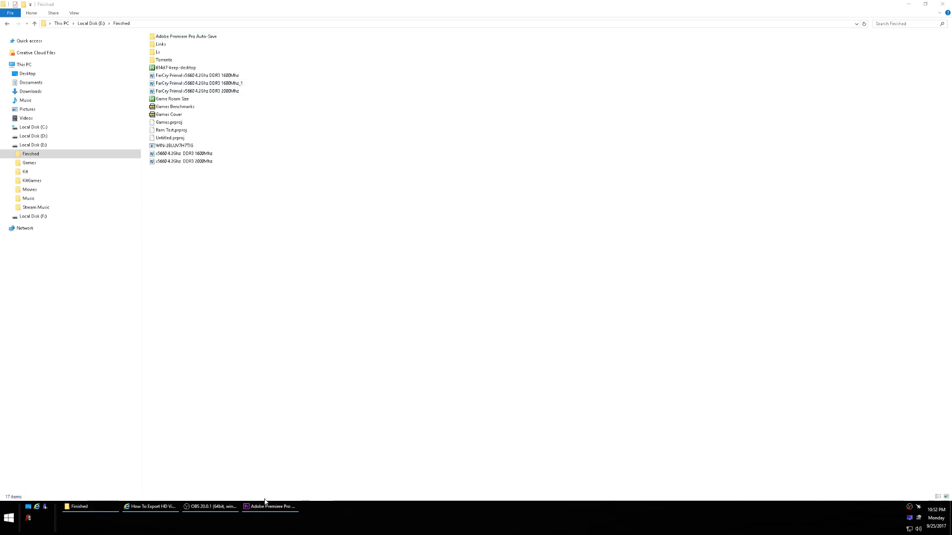
{"action": "left_click", "coordinate": [908, 4]}
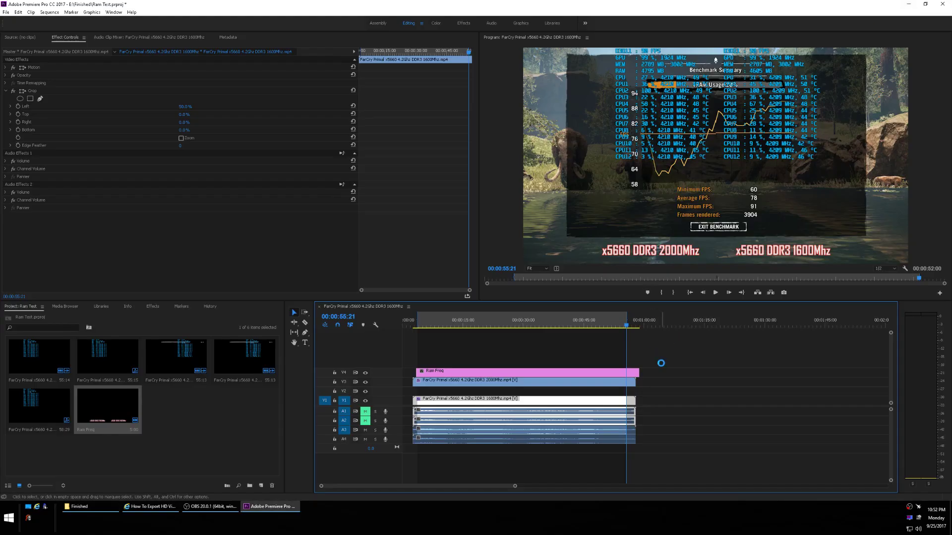
Check the output name and save location in the export settings and close them without exporting
{"action": "key", "text": "ctrl+m"}
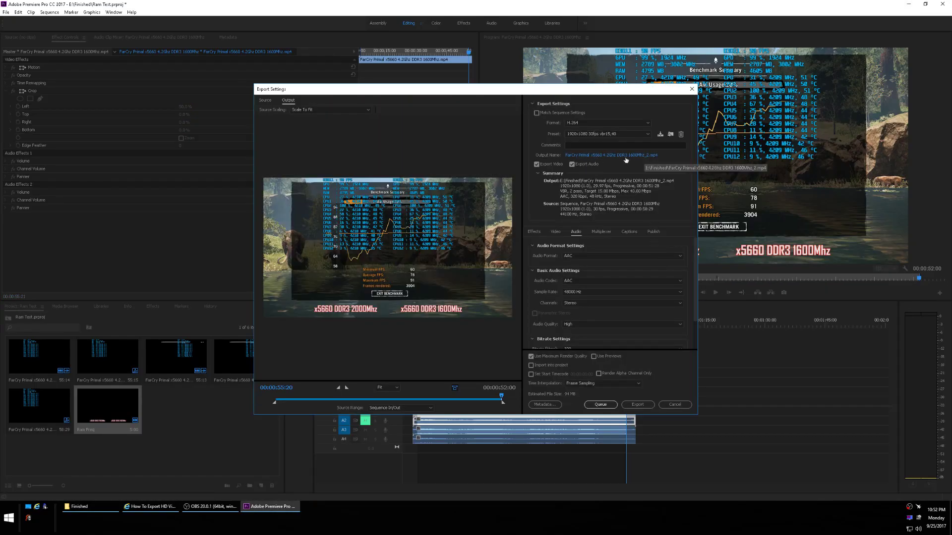
{"action": "left_click", "coordinate": [664, 157]}
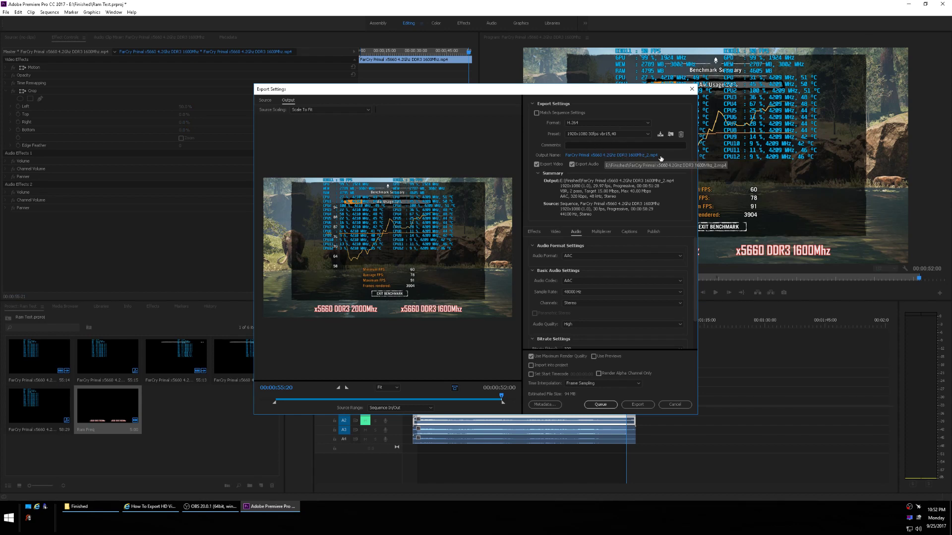
{"action": "left_click", "coordinate": [633, 155]}
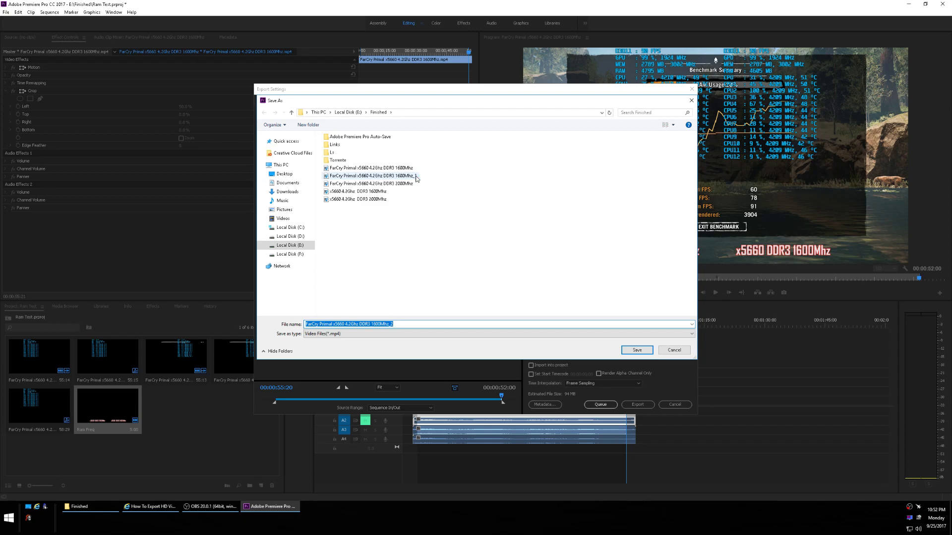
{"action": "left_click", "coordinate": [673, 352]}
{"action": "left_click", "coordinate": [691, 88]}
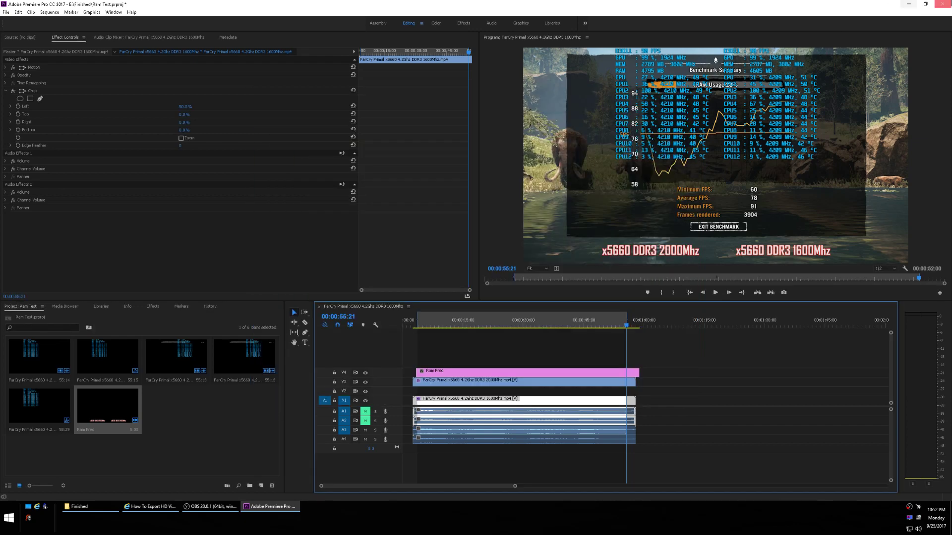
Play the exported FarCry Primal x5660 4.2Ghz DDR3 1600Mhz_1 video from the Finished folder, and close the player
{"action": "left_click", "coordinate": [908, 4]}
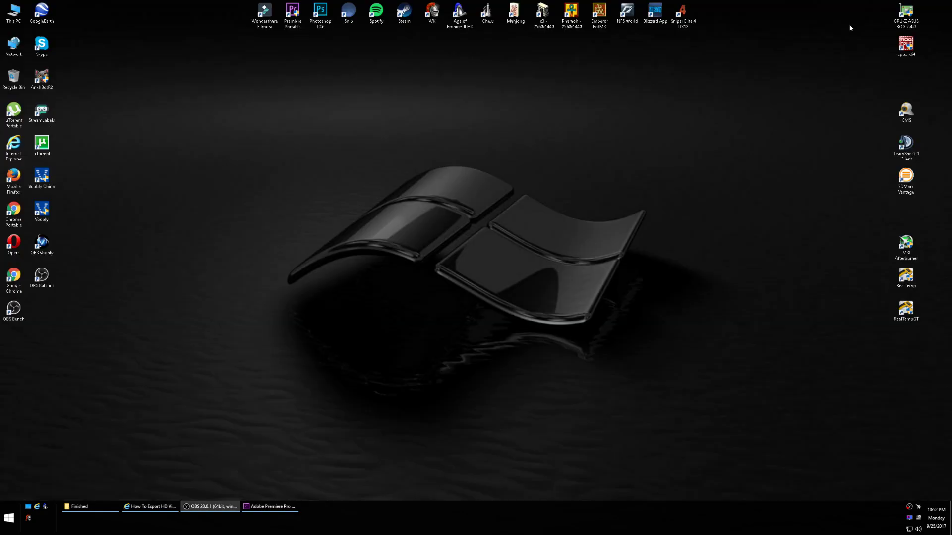
{"action": "left_click", "coordinate": [79, 508]}
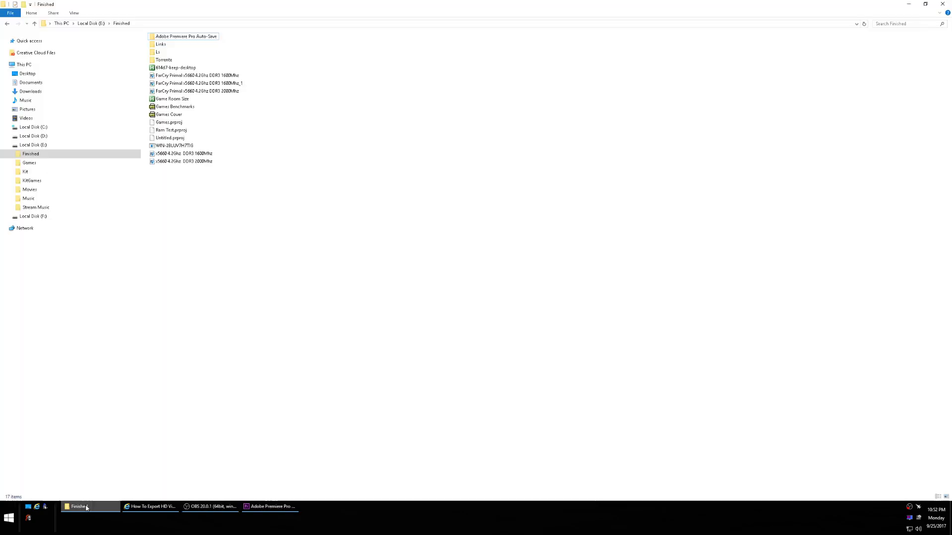
{"action": "double_click", "coordinate": [223, 85]}
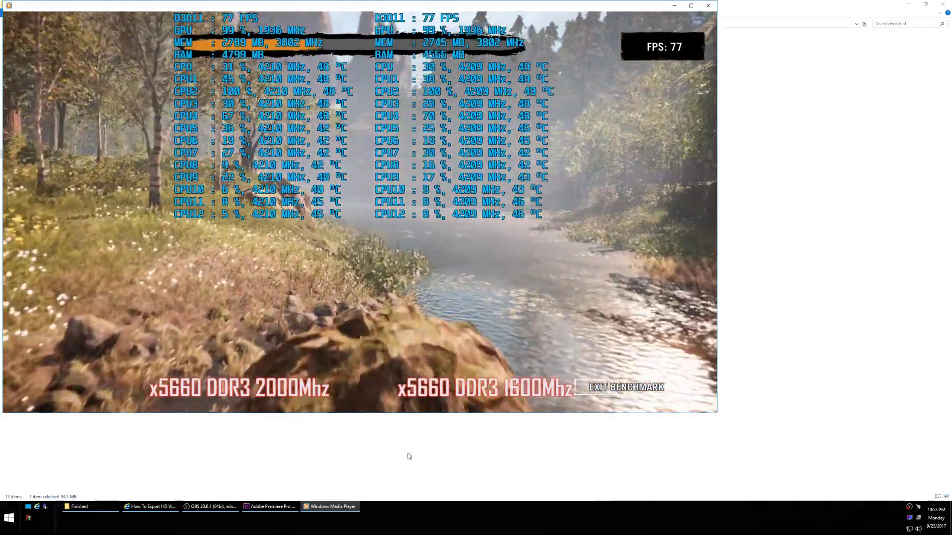
{"action": "mouse_move", "coordinate": [439, 307]}
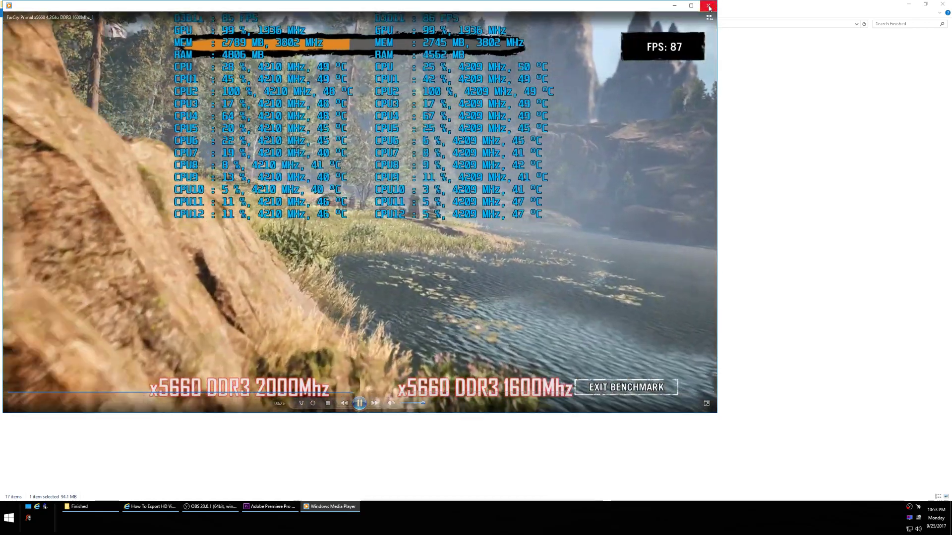
{"action": "left_click", "coordinate": [709, 7]}
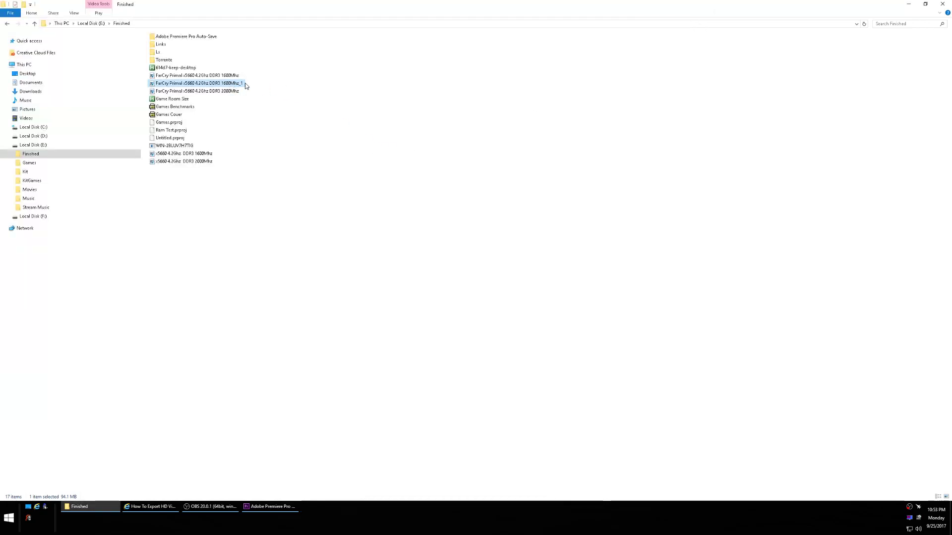
Rename the exported video as FarCry Primal x5660 4.2Ghz Combined
{"action": "left_click", "coordinate": [198, 84]}
{"action": "left_click", "coordinate": [248, 83]}
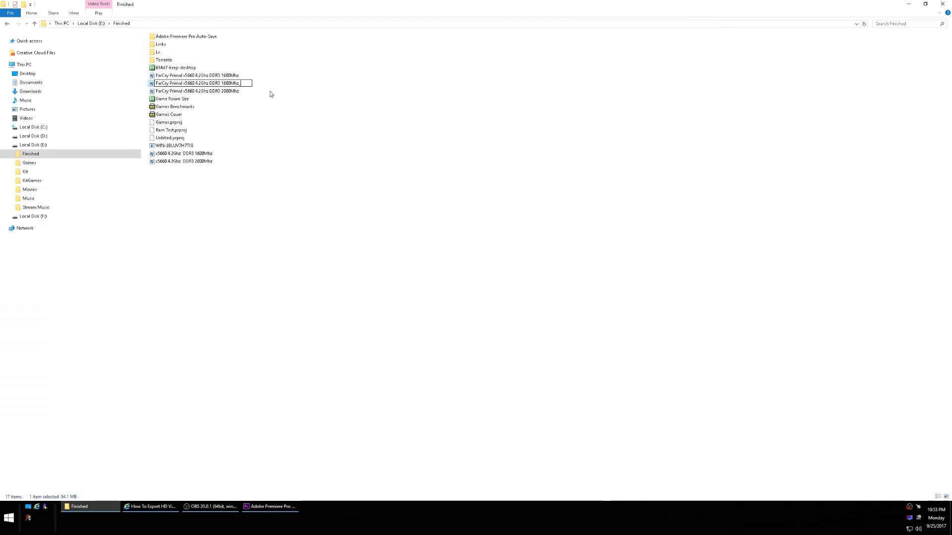
{"action": "key", "text": "BackSpace"}
{"action": "key", "text": "BackSpace"}
{"action": "key", "text": "BackSpace"}
{"action": "key", "text": "BackSpace"}
{"action": "key", "text": "BackSpace"}
{"action": "key", "text": "BackSpace"}
{"action": "key", "text": "BackSpace"}
{"action": "key", "text": "BackSpace"}
{"action": "key", "text": "BackSpace"}
{"action": "key", "text": "BackSpace"}
{"action": "key", "text": "BackSpace"}
{"action": "key", "text": "BackSpace"}
{"action": "type", "text": "Combined"}
{"action": "left_click", "coordinate": [295, 134]}
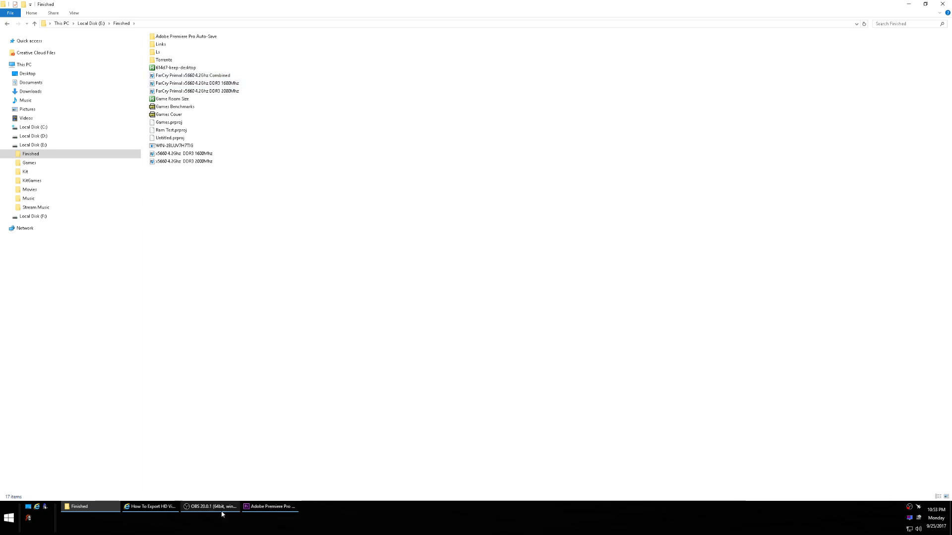
{"action": "left_click", "coordinate": [100, 507]}
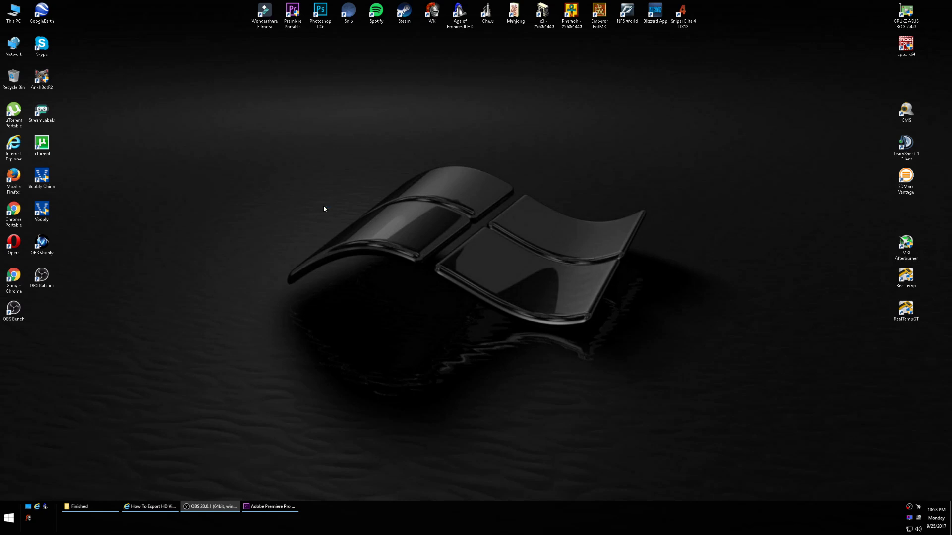
{"action": "left_click", "coordinate": [89, 506]}
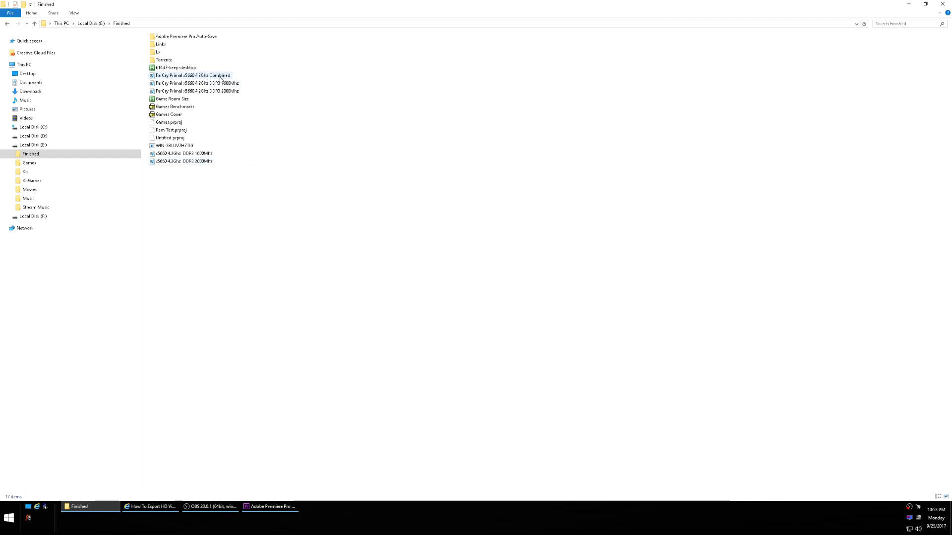
{"action": "left_click", "coordinate": [911, 4]}
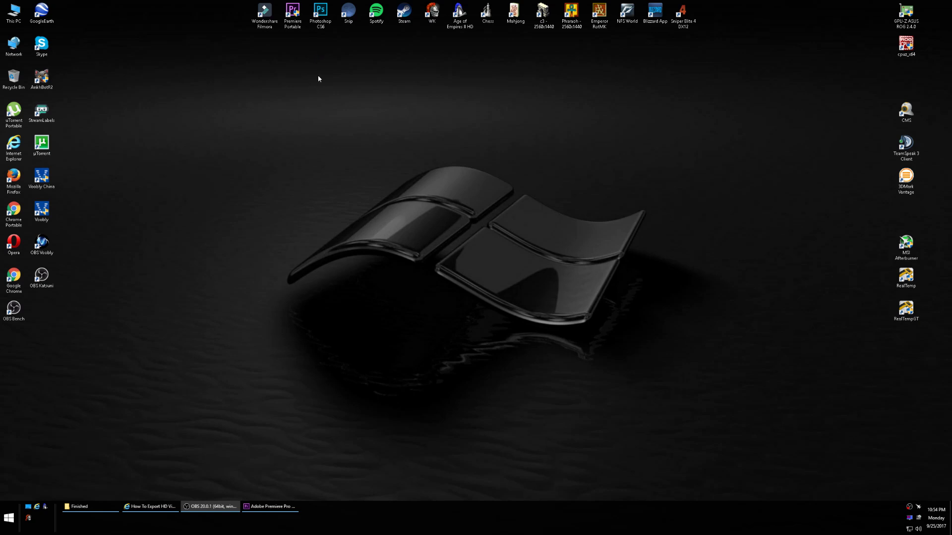
Launch Wondershare Filmora and start a new movie in Full Feature Mode
{"action": "left_click", "coordinate": [262, 16]}
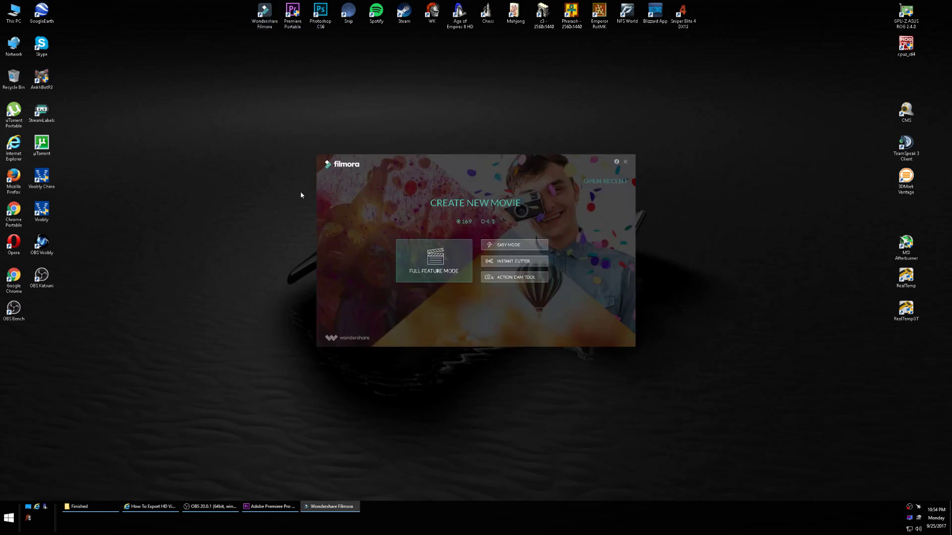
{"action": "left_click", "coordinate": [429, 258]}
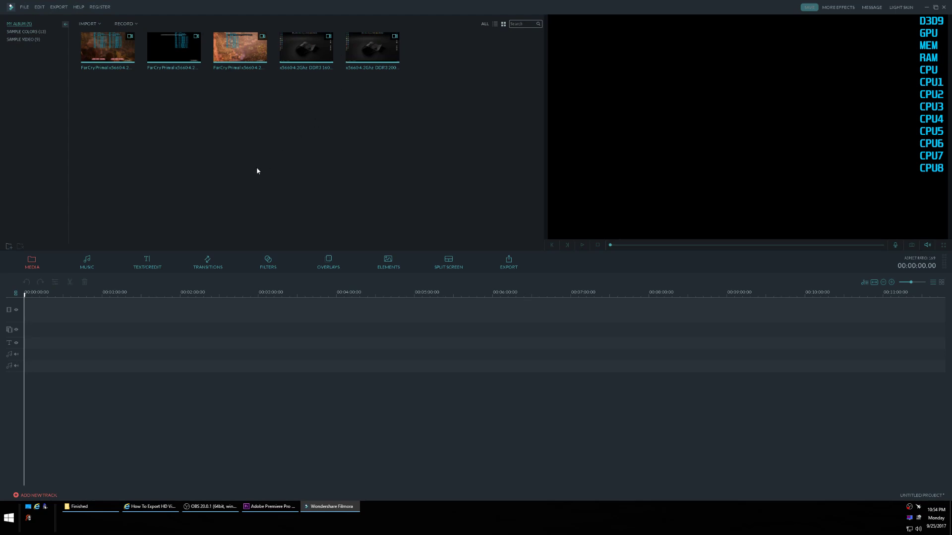
{"action": "left_click", "coordinate": [99, 23]}
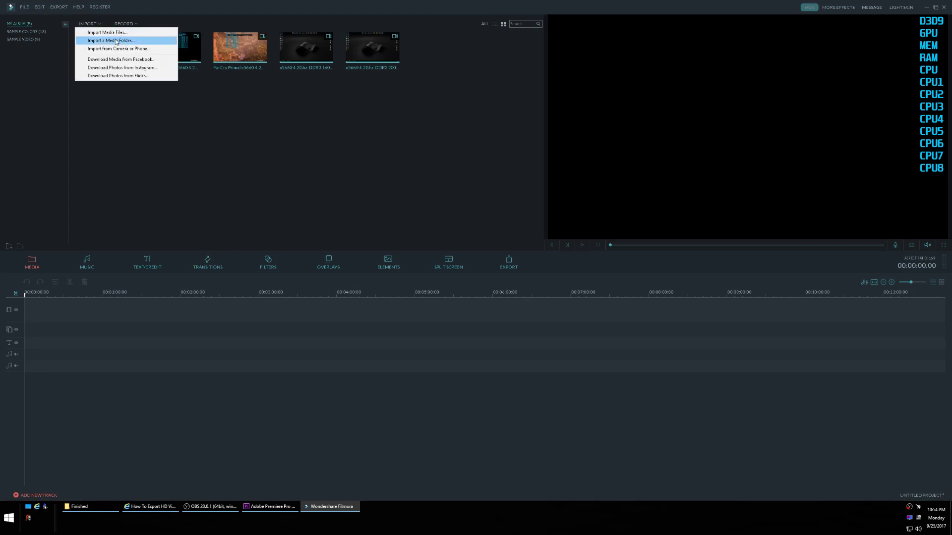
{"action": "left_click", "coordinate": [108, 33]}
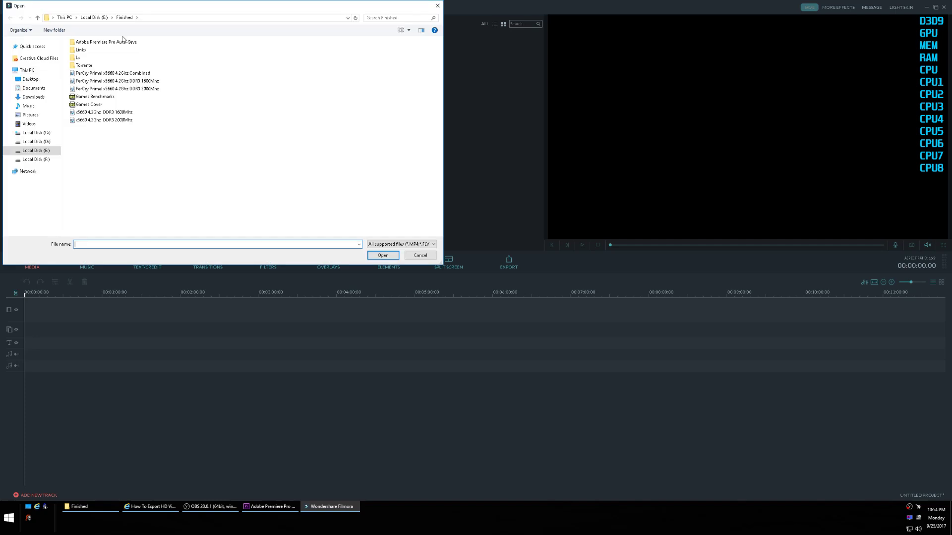
{"action": "left_click", "coordinate": [425, 257]}
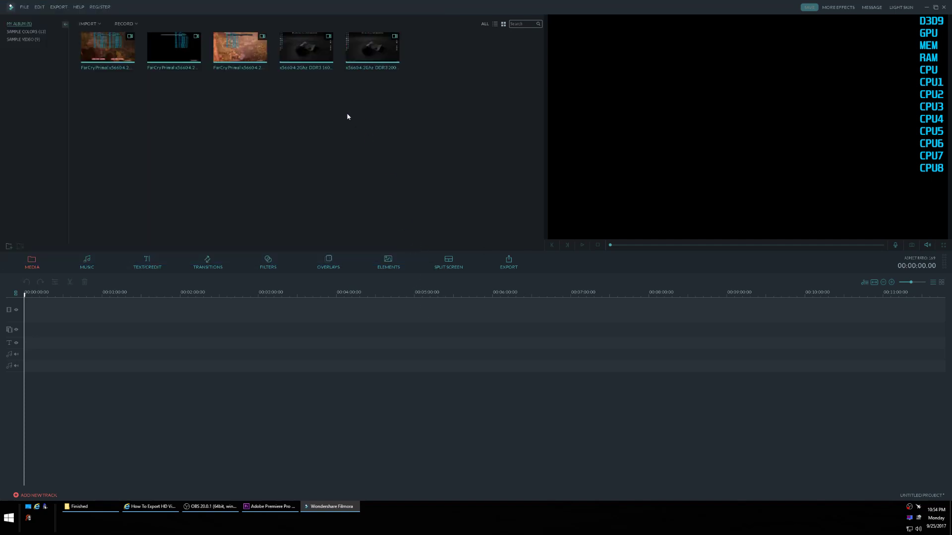
{"action": "right_click", "coordinate": [258, 61]}
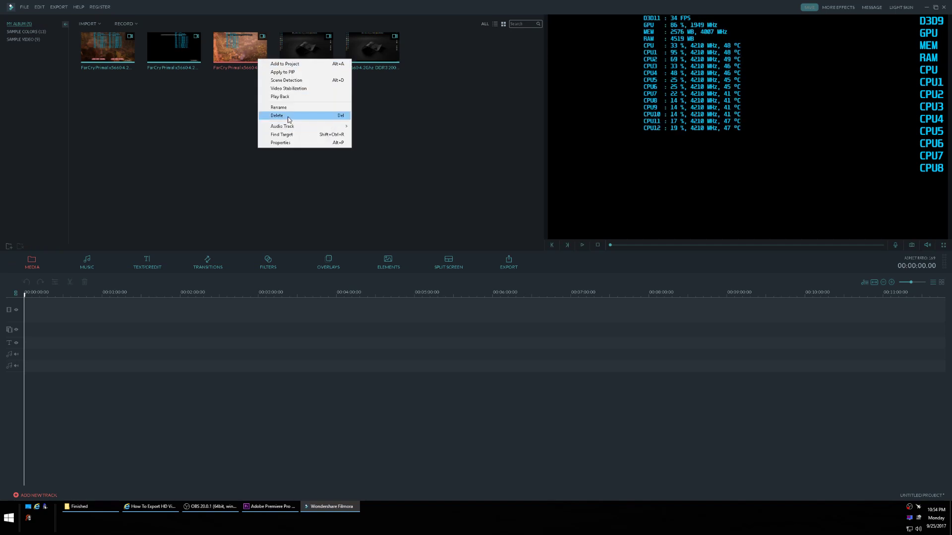
{"action": "left_click", "coordinate": [209, 117]}
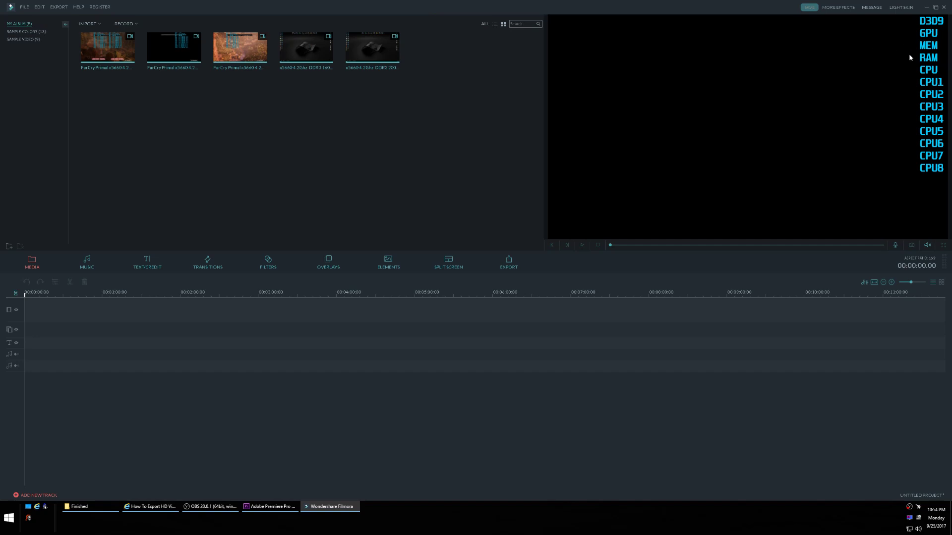
Close MSI Afterburner to remove its overlay from the preview, and bring the Filmora window back
{"action": "left_click", "coordinate": [919, 508]}
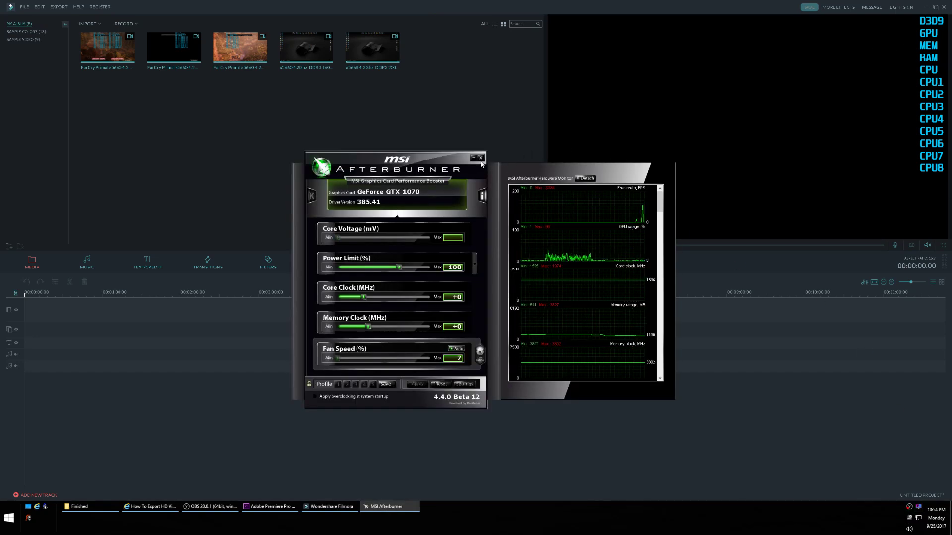
{"action": "left_click", "coordinate": [481, 162]}
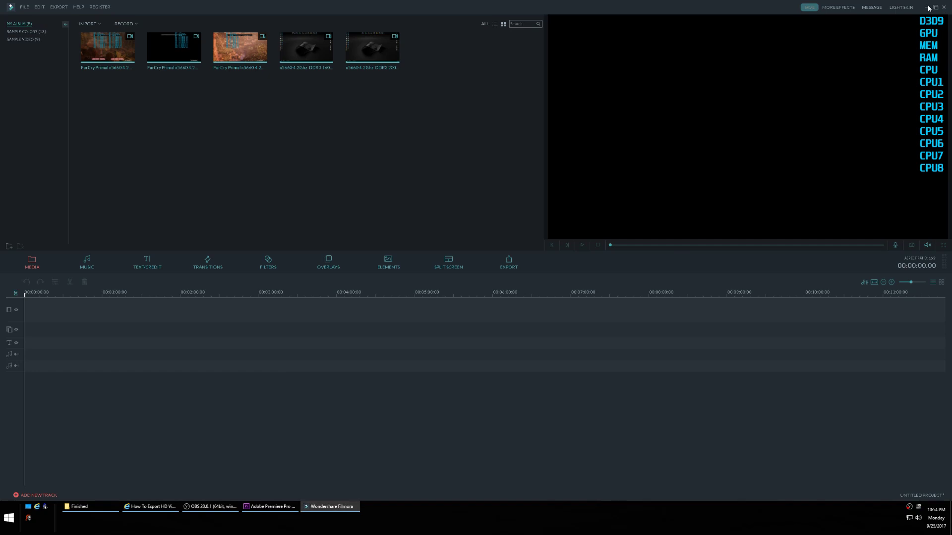
{"action": "left_click", "coordinate": [347, 510]}
{"action": "left_click", "coordinate": [350, 511]}
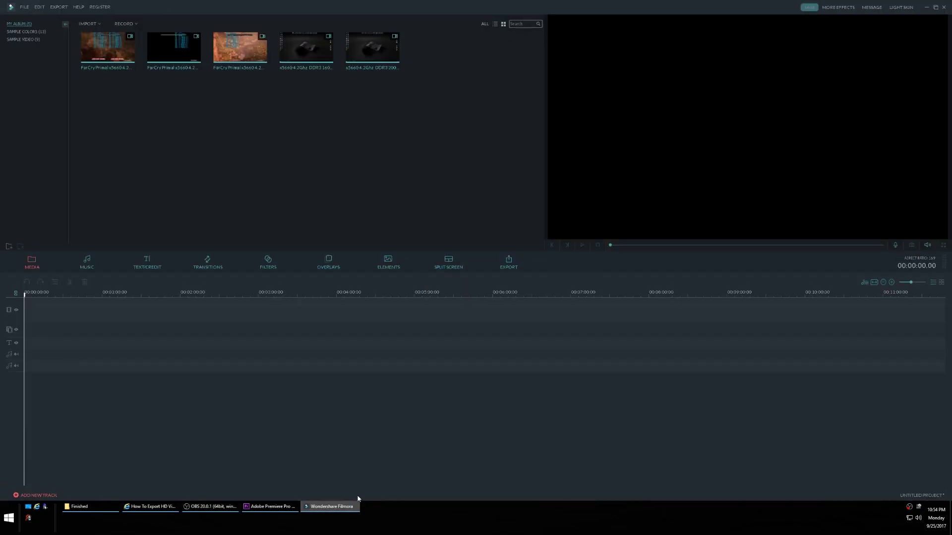
Switch to Premiere Pro, close its open sequence, and quit without saving changes to the Ram Test project
{"action": "left_click", "coordinate": [271, 506]}
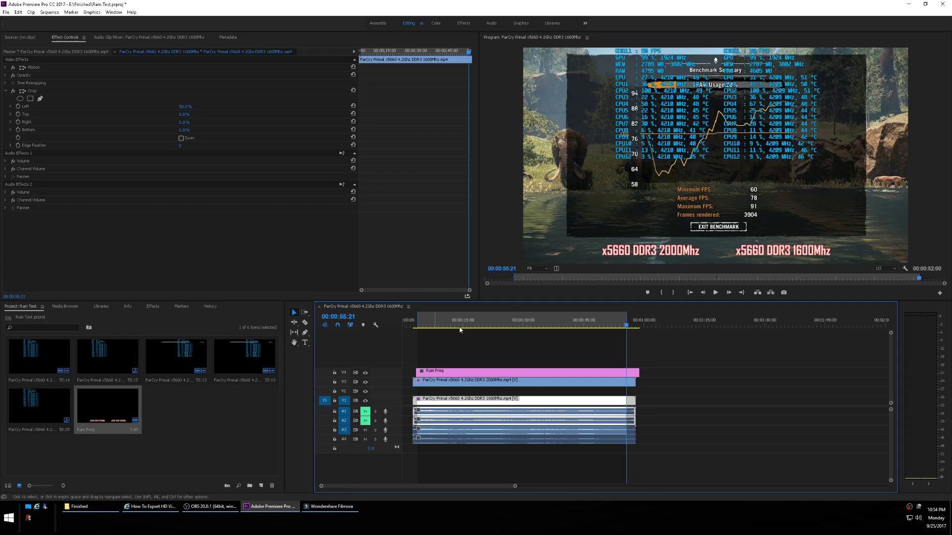
{"action": "left_click", "coordinate": [320, 308]}
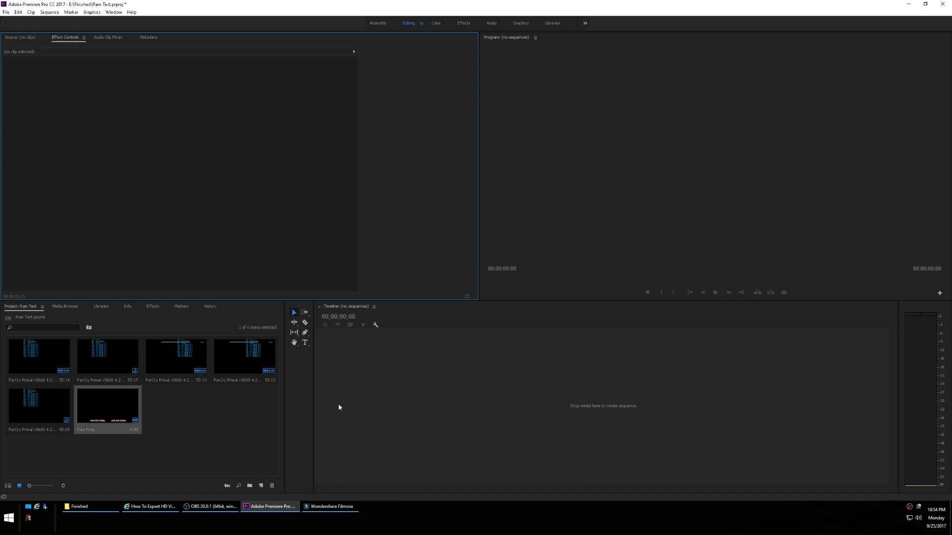
{"action": "left_click", "coordinate": [155, 308]}
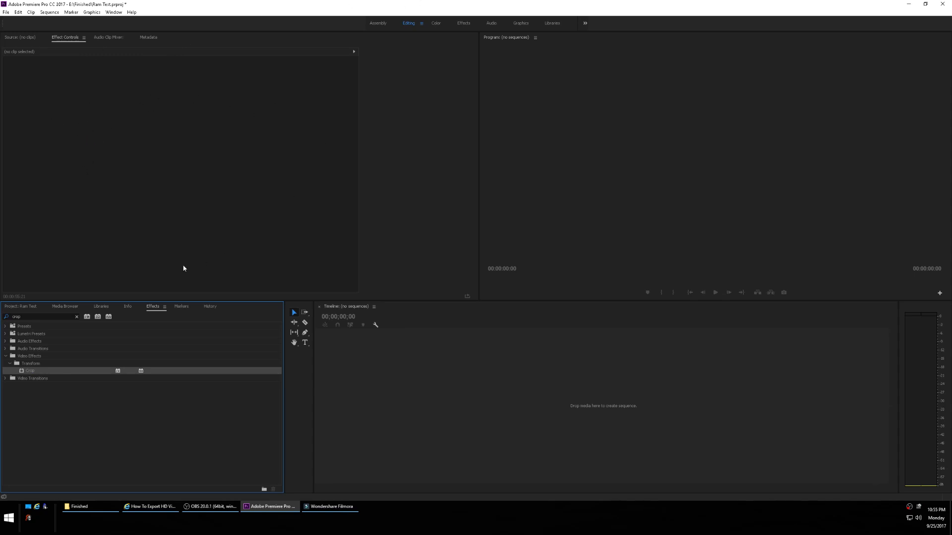
{"action": "left_click", "coordinate": [942, 4]}
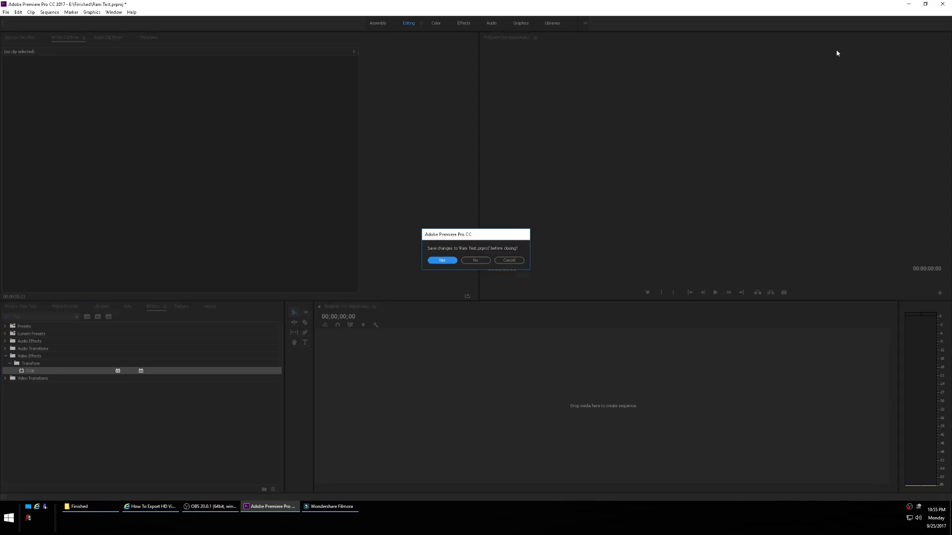
{"action": "left_click", "coordinate": [476, 260]}
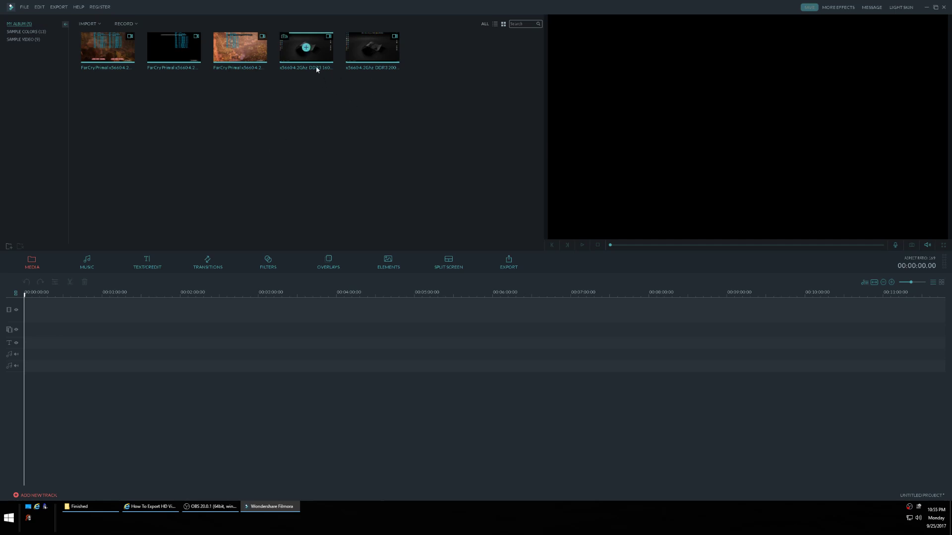
Place the x5660 4.2Ghz DDR3 2000Mhz recording at the start of Filmora's video track and cut off its first 3 seconds
{"action": "mouse_move", "coordinate": [385, 41]}
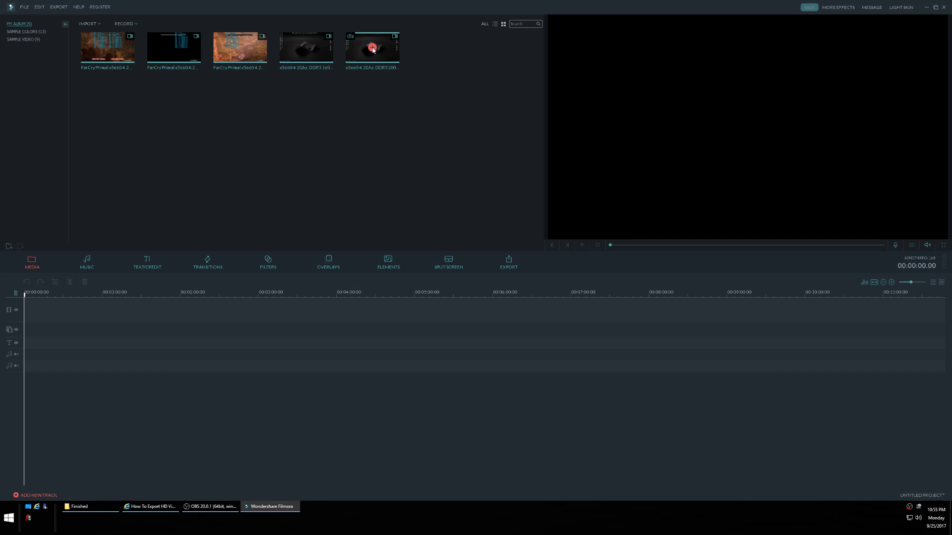
{"action": "left_click_drag", "start_coordinate": [372, 49], "coordinate": [31, 309]}
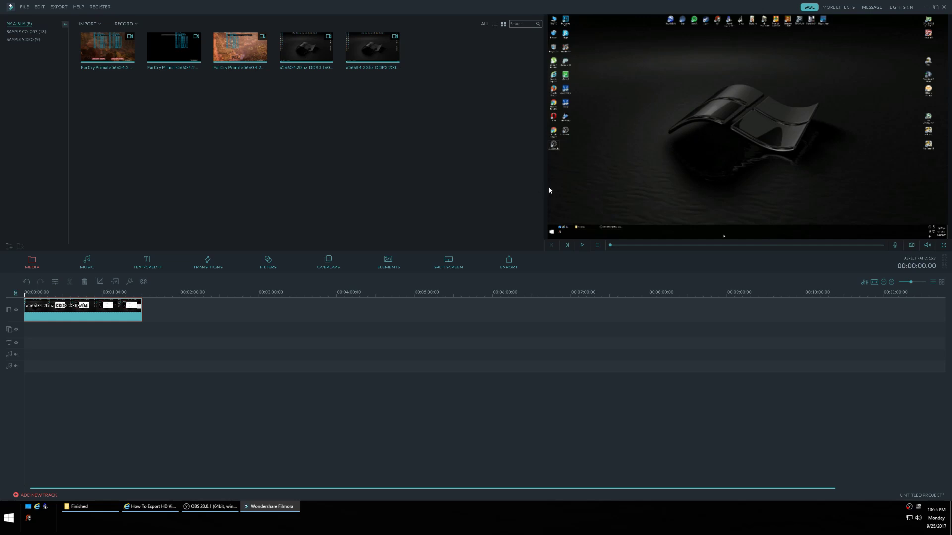
{"action": "left_click", "coordinate": [26, 301]}
{"action": "left_click_drag", "start_coordinate": [28, 301], "coordinate": [30, 302]}
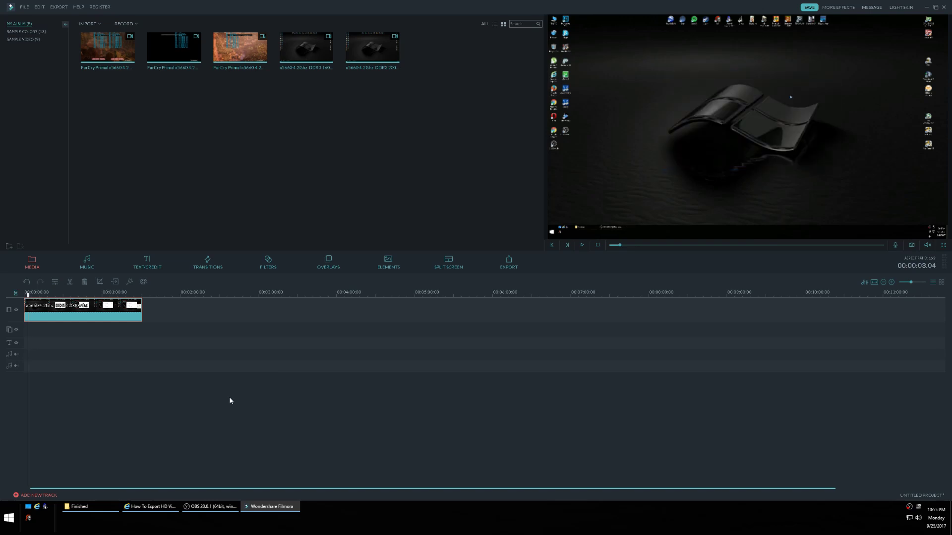
{"action": "right_click", "coordinate": [27, 309]}
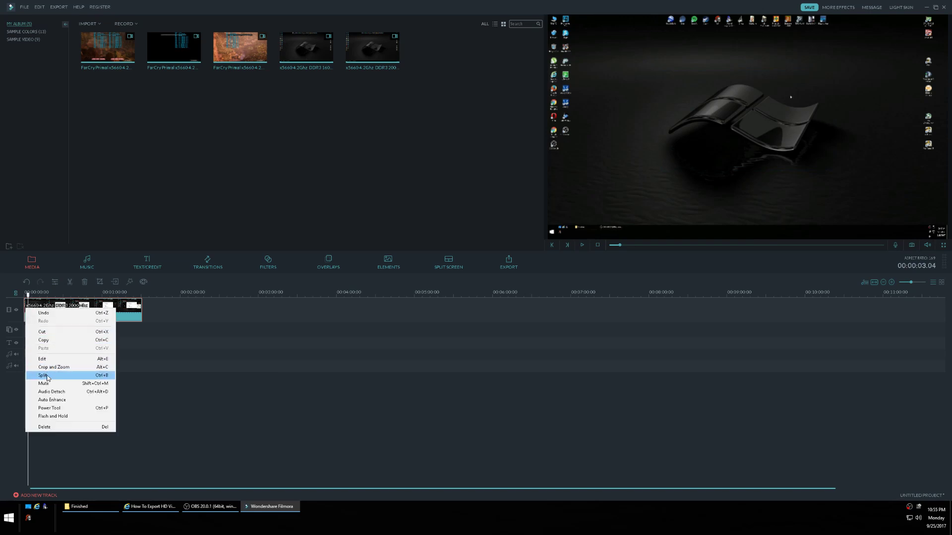
{"action": "left_click", "coordinate": [50, 377]}
{"action": "right_click", "coordinate": [26, 310]}
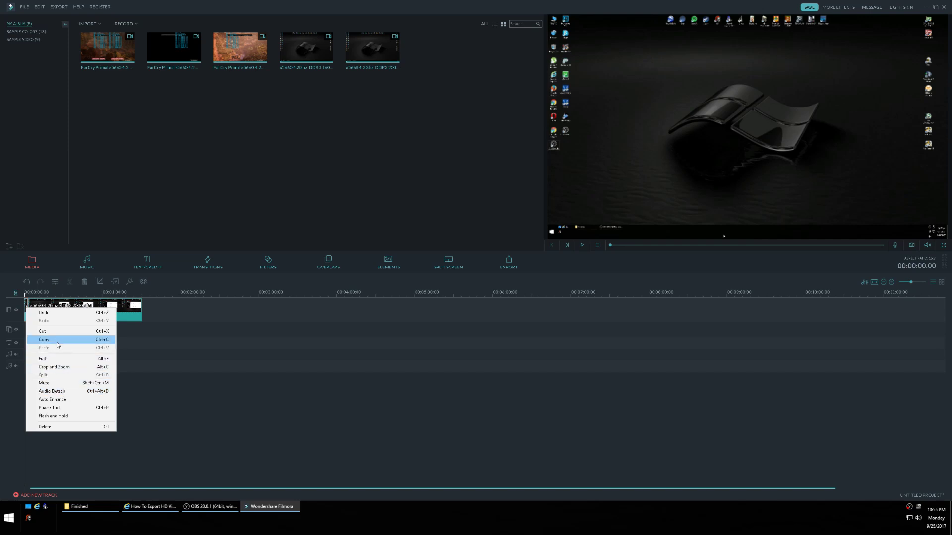
{"action": "left_click", "coordinate": [57, 426]}
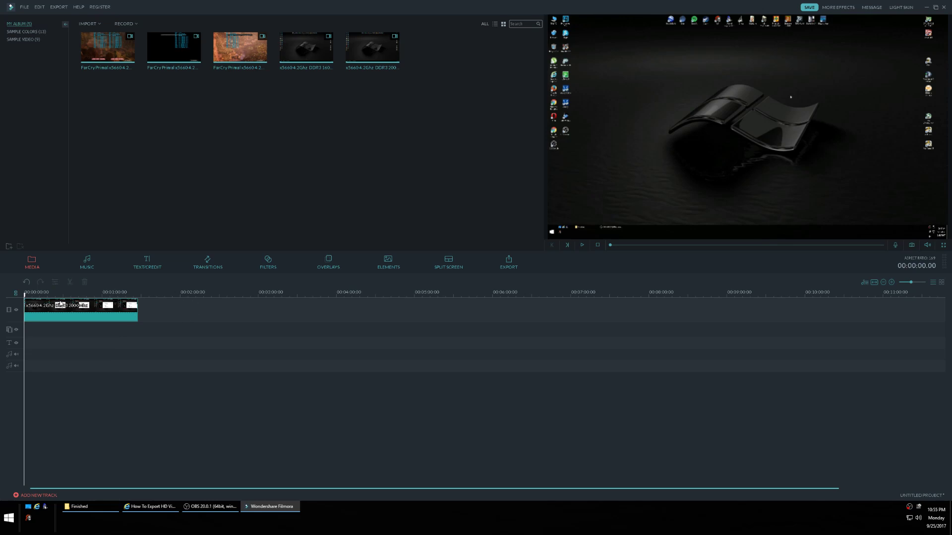
Split the DDR3 2000Mhz clip at 00:00:56.11 and remove everything after that point
{"action": "left_click_drag", "start_coordinate": [24, 295], "coordinate": [98, 299]}
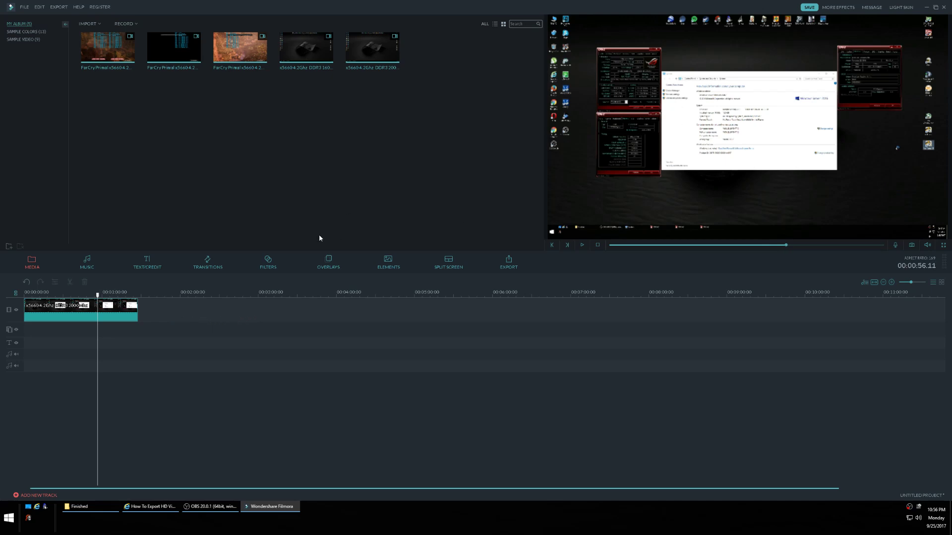
{"action": "right_click", "coordinate": [122, 310]}
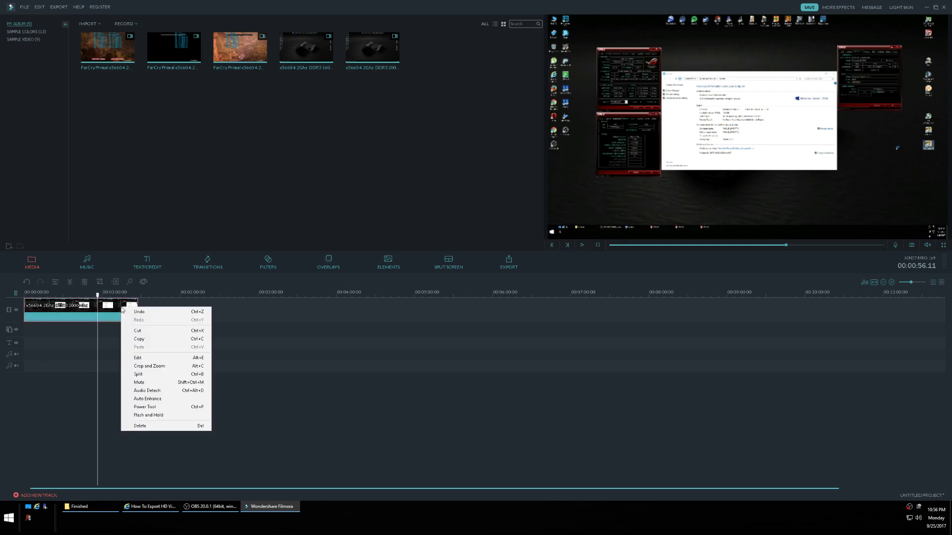
{"action": "left_click", "coordinate": [151, 375]}
{"action": "right_click", "coordinate": [122, 312]}
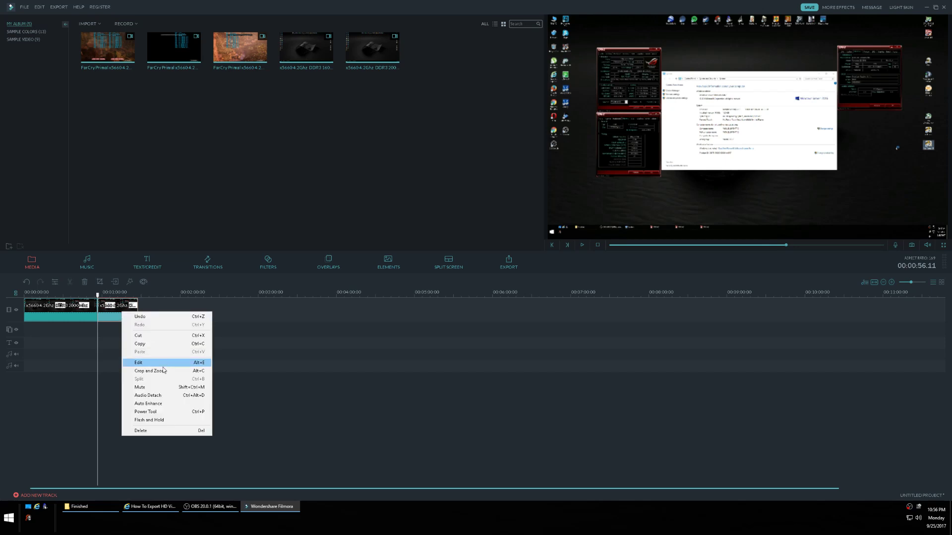
{"action": "left_click", "coordinate": [152, 338]}
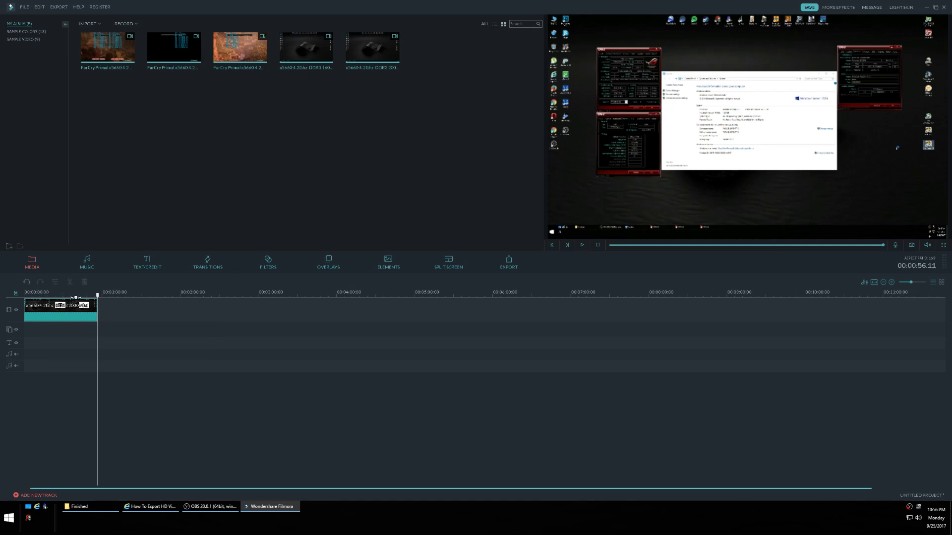
Preview the Cube and Dissolve transitions
{"action": "left_click", "coordinate": [207, 263]}
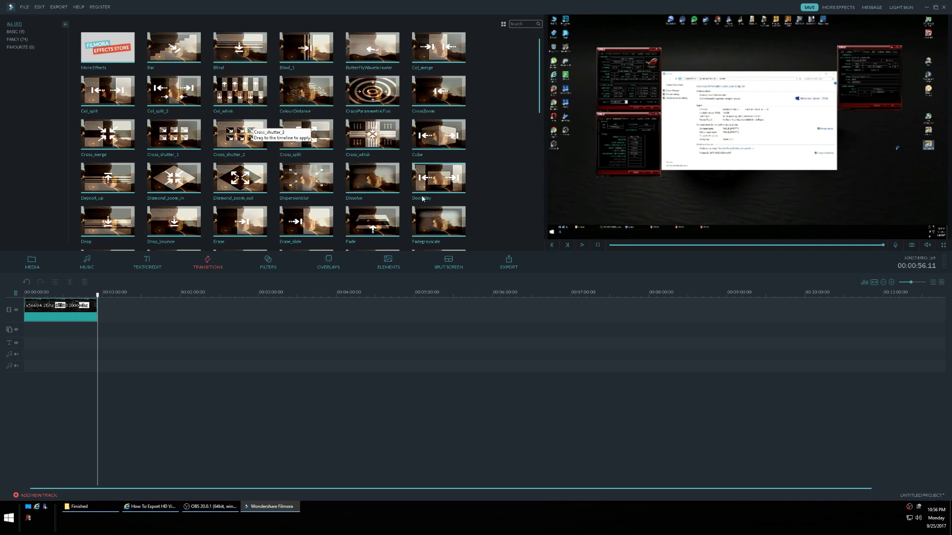
{"action": "left_click", "coordinate": [440, 141]}
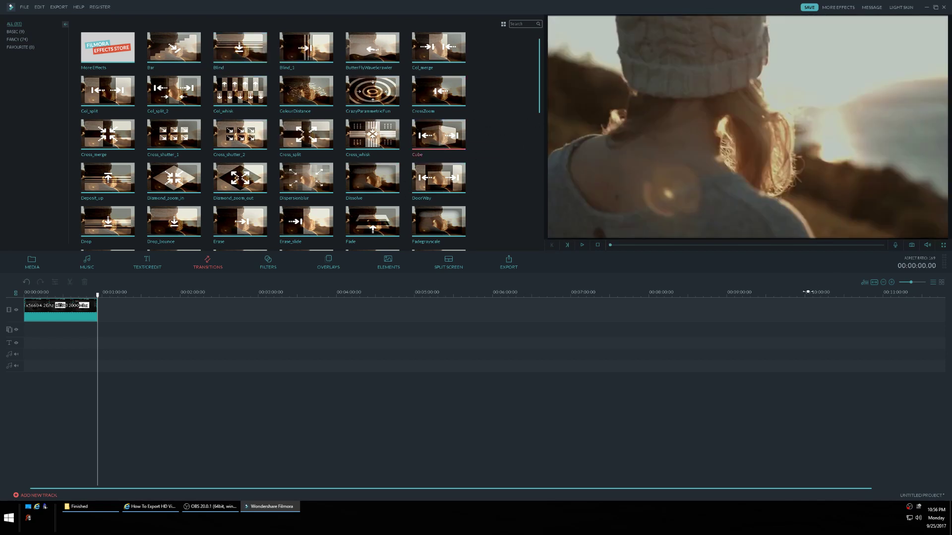
{"action": "left_click", "coordinate": [582, 246]}
{"action": "left_click", "coordinate": [581, 244]}
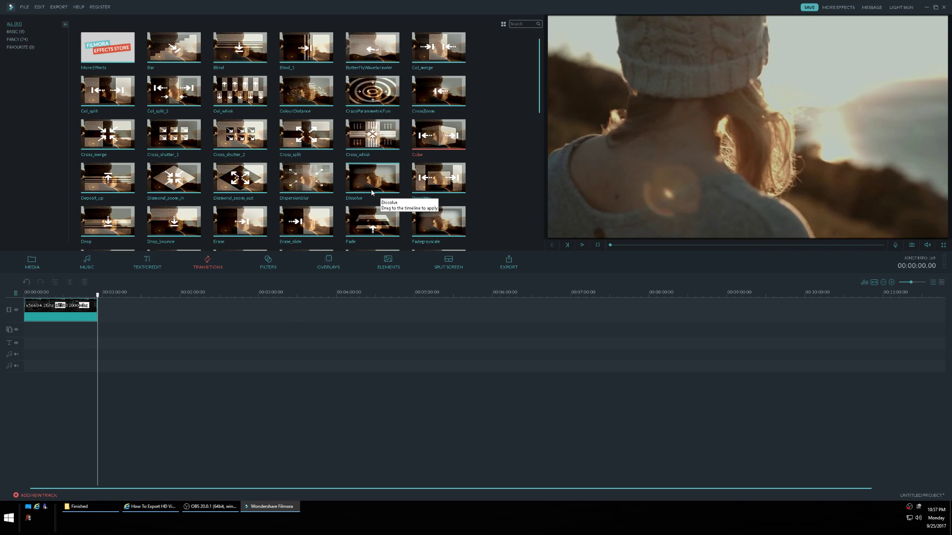
{"action": "left_click", "coordinate": [371, 179]}
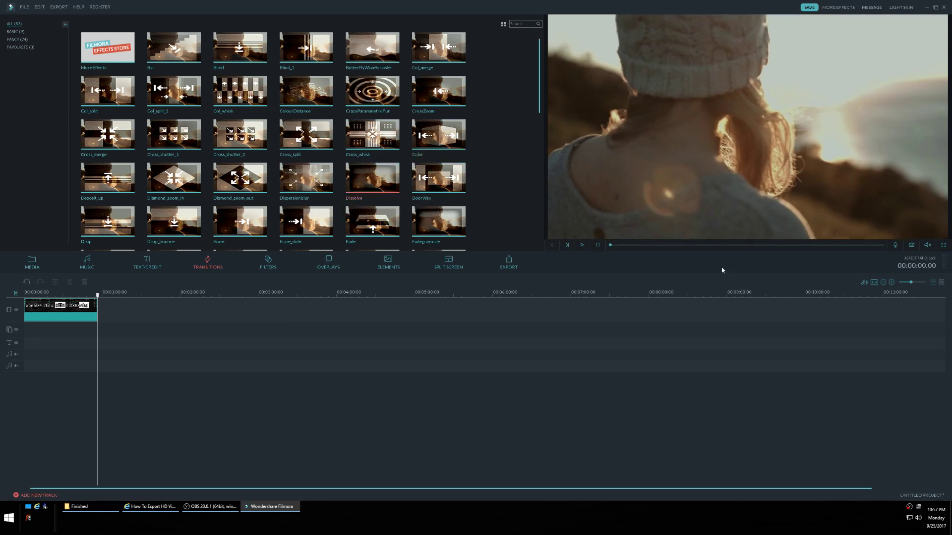
{"action": "left_click", "coordinate": [582, 245]}
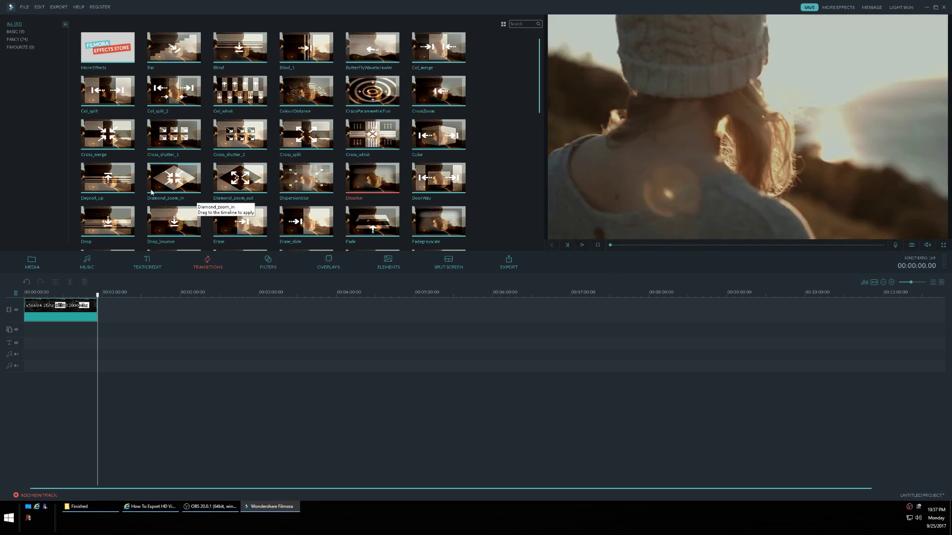
Preview the Cross_merge transition, apply it to the end of the DDR3 2000Mhz clip, and play that part of the timeline
{"action": "left_click", "coordinate": [115, 139]}
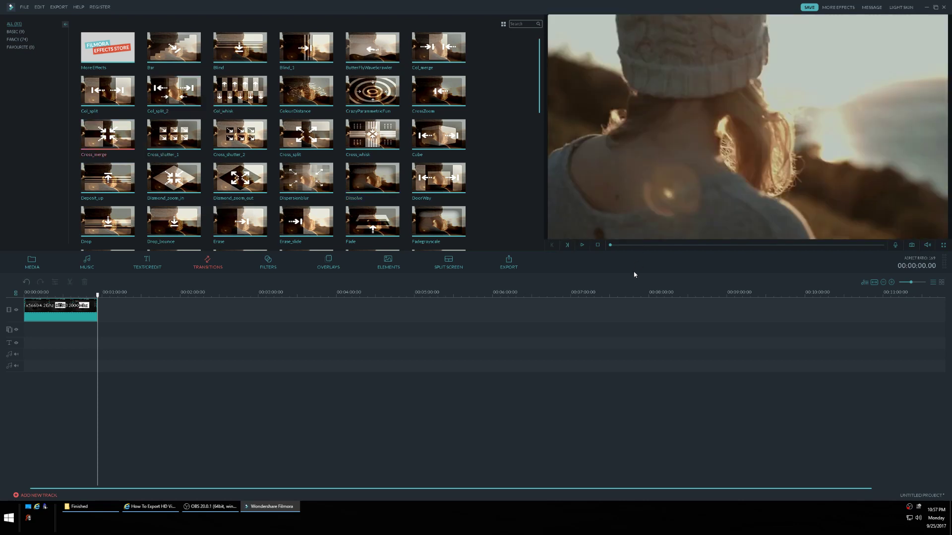
{"action": "left_click", "coordinate": [581, 245]}
{"action": "left_click", "coordinate": [95, 311]}
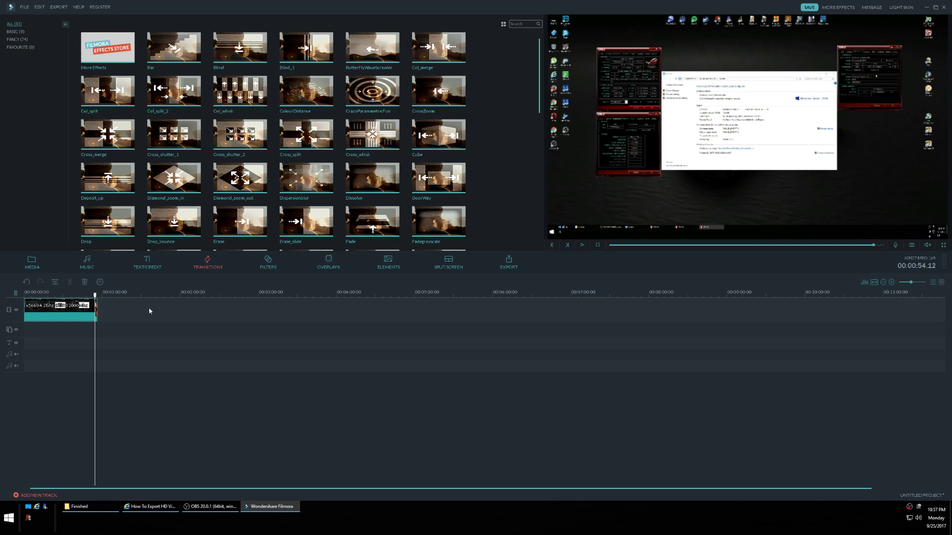
{"action": "key", "text": "space"}
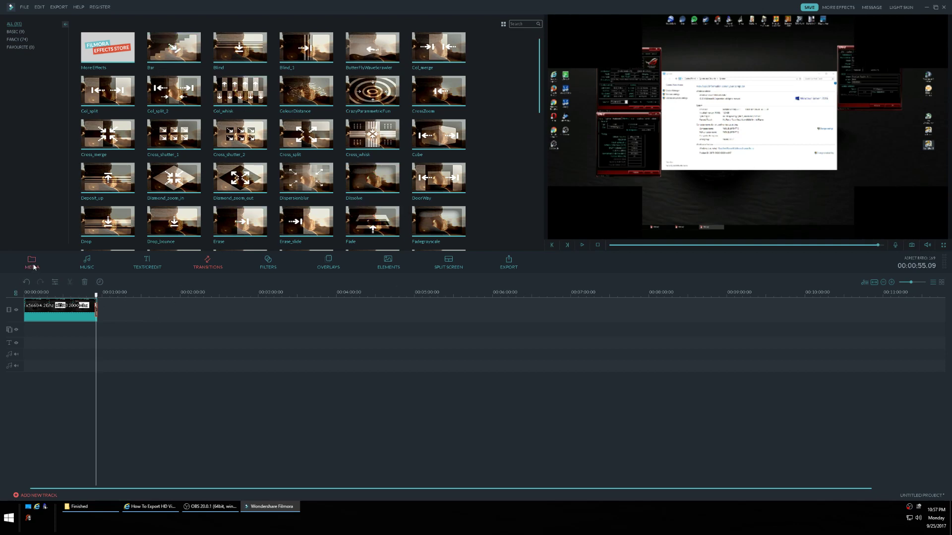
Add the x5660 4.2Ghz DDR3 1600Mhz recording to the video track directly after the DDR3 2000Mhz clip
{"action": "left_click", "coordinate": [33, 264]}
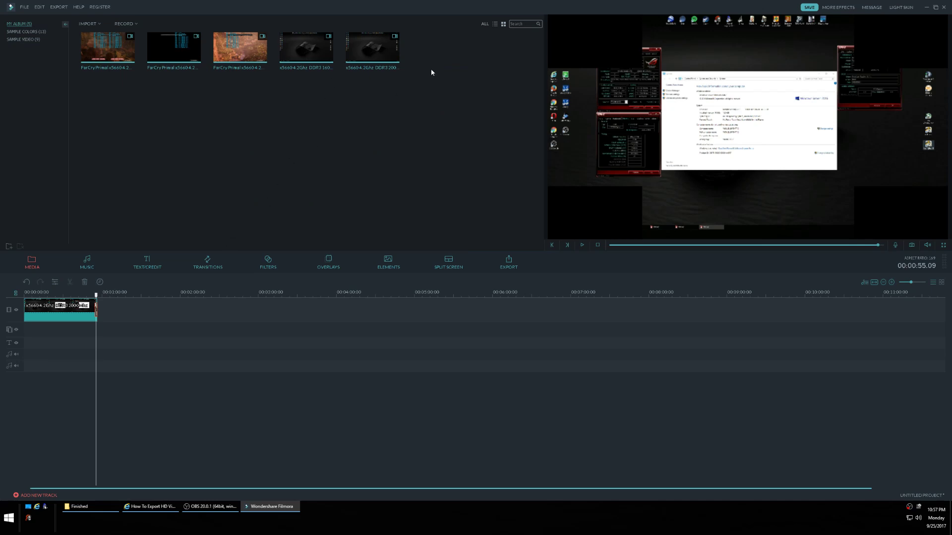
{"action": "mouse_move", "coordinate": [306, 52]}
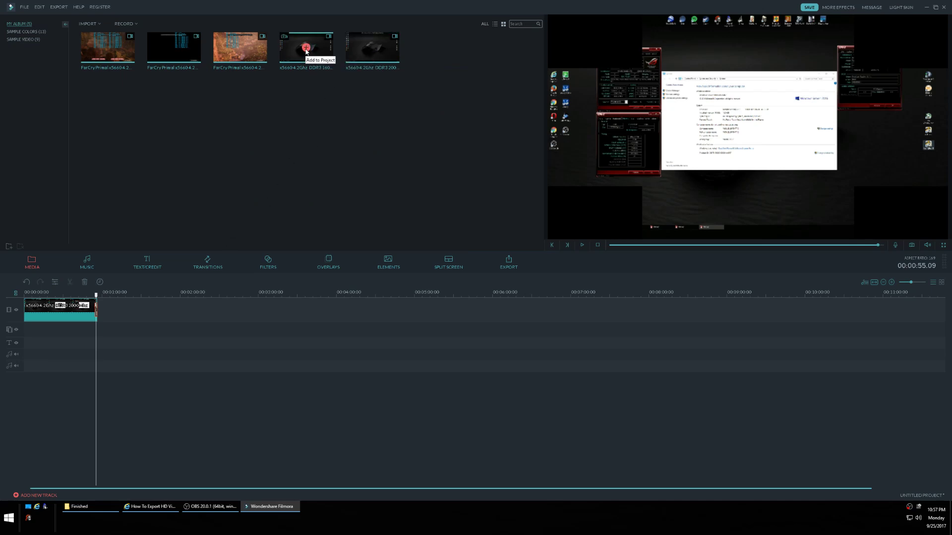
{"action": "left_click", "coordinate": [307, 48]}
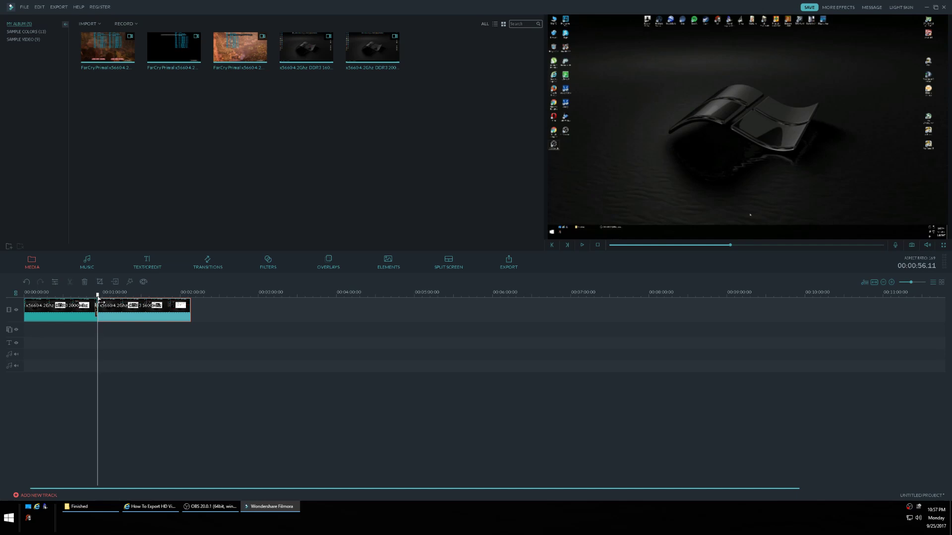
Split the DDR3 1600Mhz clip at 00:01:00.02 and delete the part before the cut
{"action": "left_click_drag", "start_coordinate": [100, 302], "coordinate": [106, 301]}
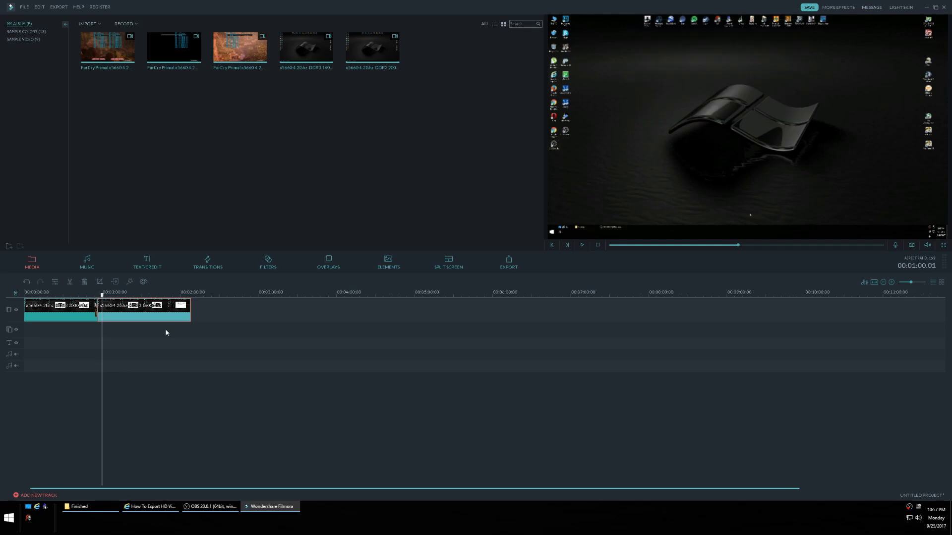
{"action": "key", "text": "Right"}
{"action": "key", "text": "Right"}
{"action": "key", "text": "Right"}
{"action": "key", "text": "Left"}
{"action": "key", "text": "Left"}
{"action": "right_click", "coordinate": [101, 310]}
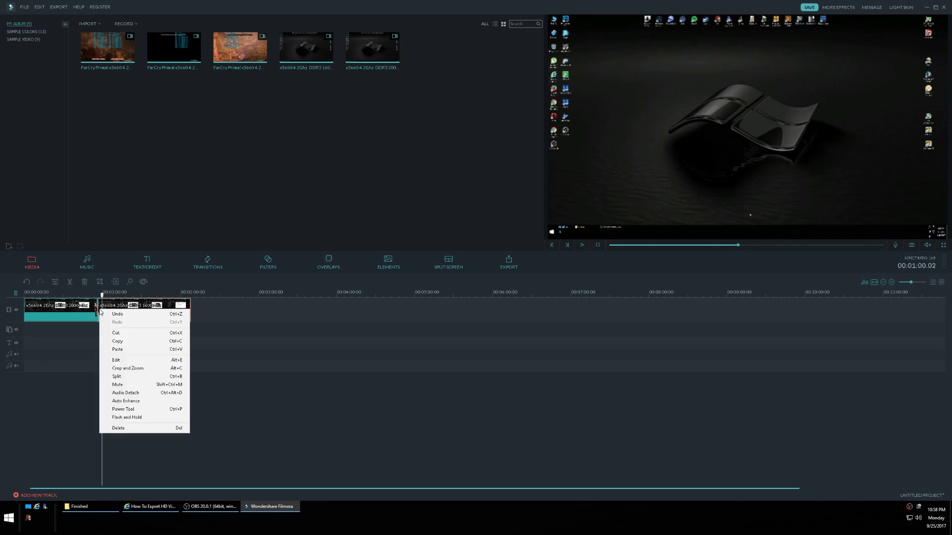
{"action": "left_click", "coordinate": [124, 377]}
{"action": "right_click", "coordinate": [100, 310]}
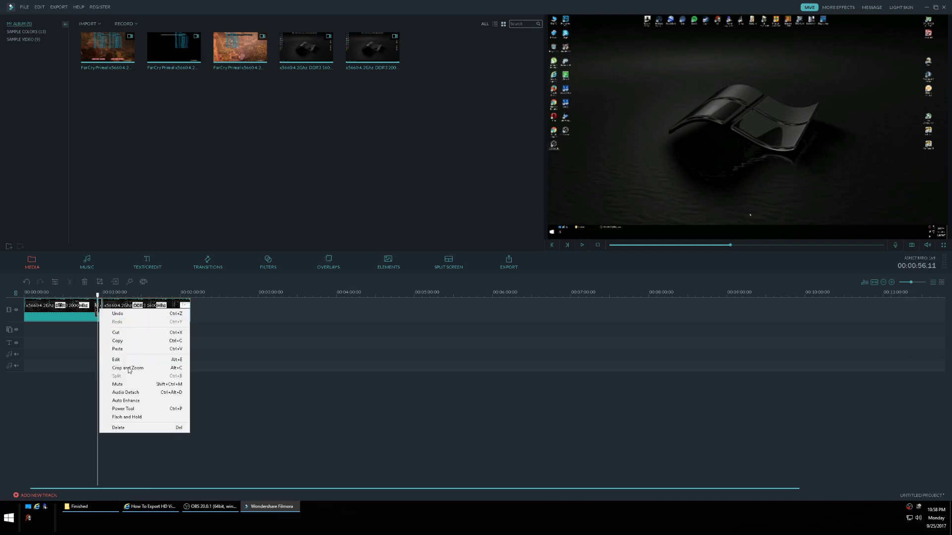
{"action": "left_click", "coordinate": [132, 427]}
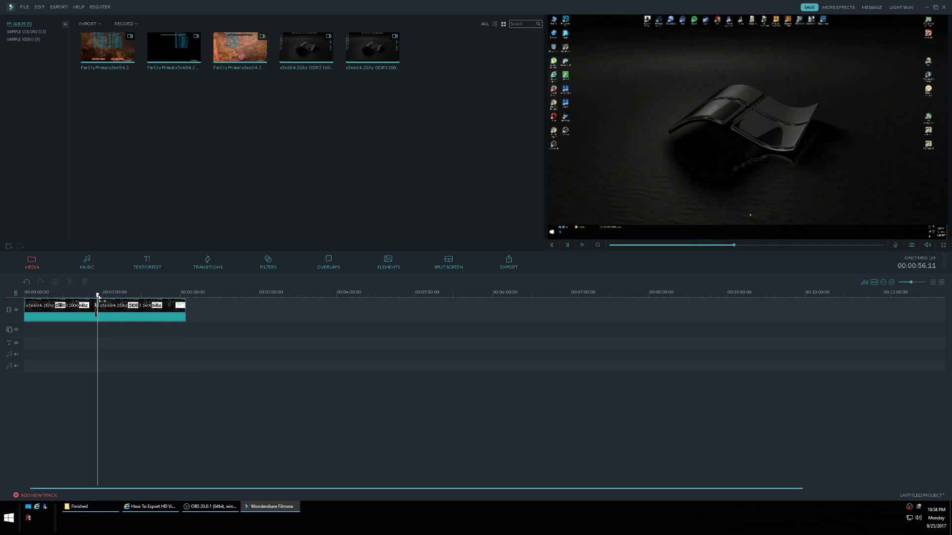
Split the DDR3 1600Mhz clip at 00:01:47.15 and delete everything after that point
{"action": "left_click_drag", "start_coordinate": [98, 296], "coordinate": [167, 302]}
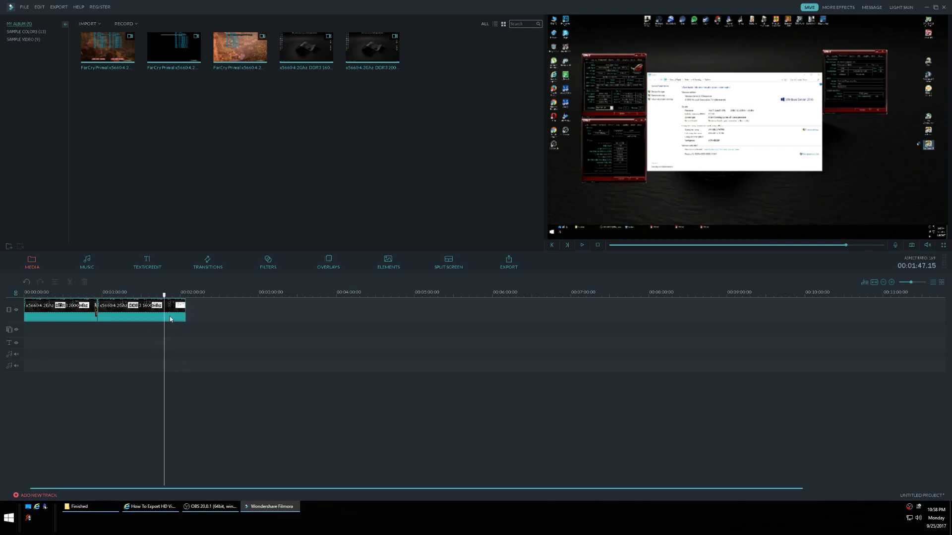
{"action": "right_click", "coordinate": [170, 311]}
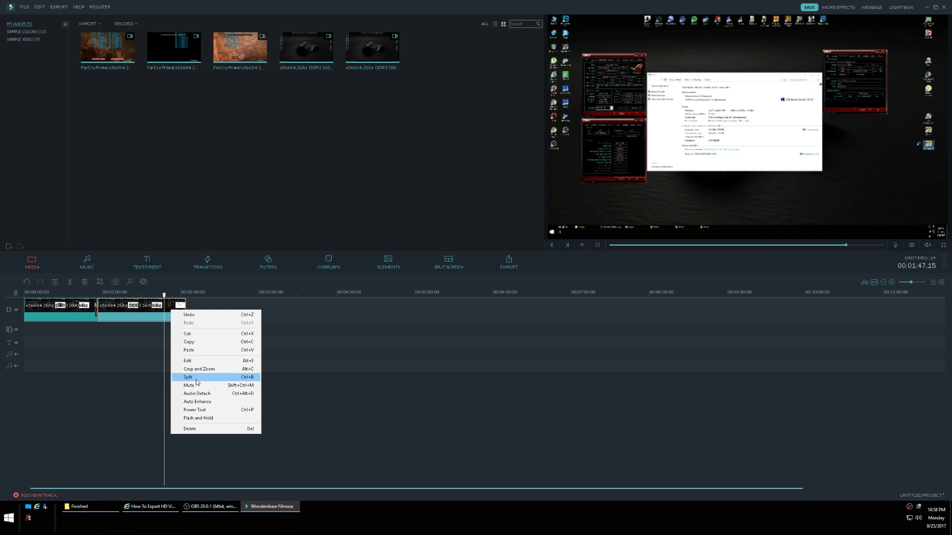
{"action": "left_click", "coordinate": [196, 382]}
{"action": "right_click", "coordinate": [180, 316]}
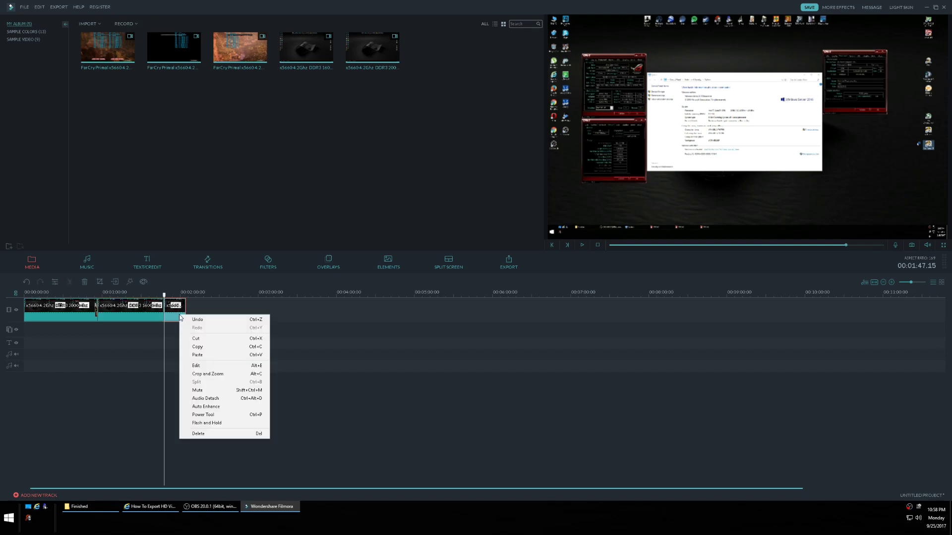
{"action": "left_click", "coordinate": [207, 438]}
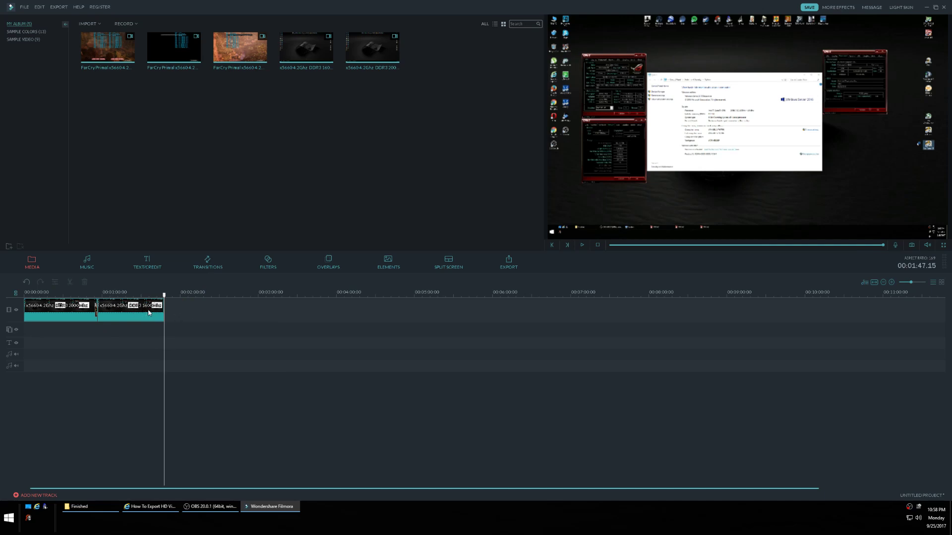
Apply the Cross_merge transition to the end of the DDR3 1600Mhz clip
{"action": "left_click", "coordinate": [220, 263]}
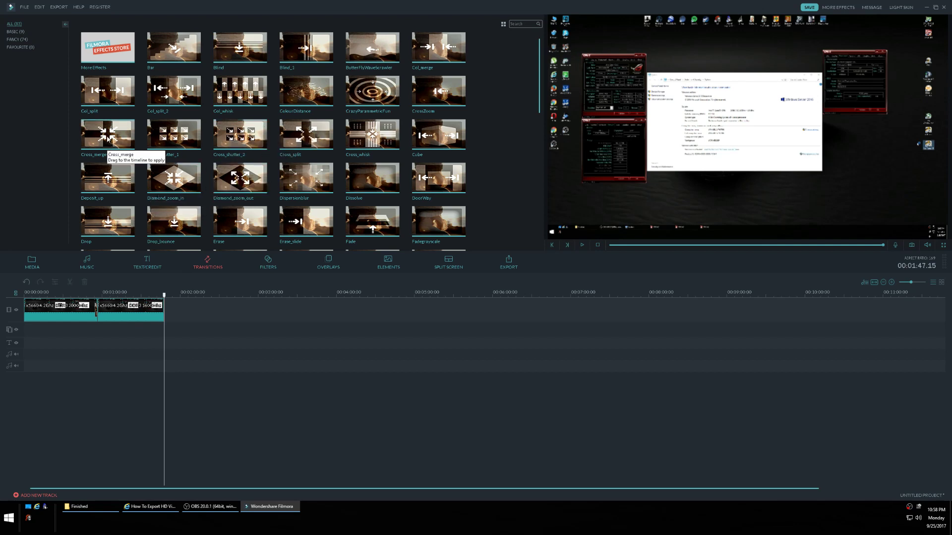
{"action": "left_click_drag", "start_coordinate": [107, 138], "coordinate": [108, 294]}
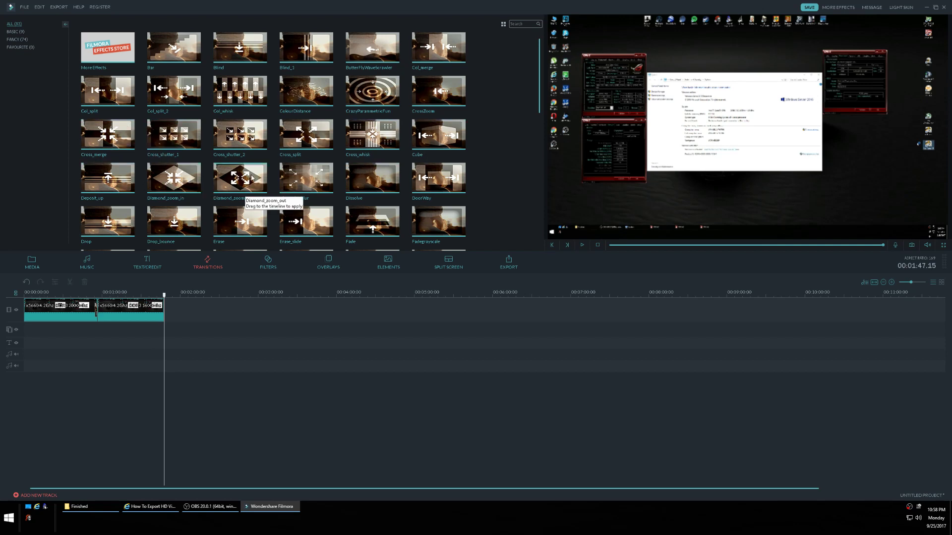
{"action": "left_click", "coordinate": [123, 129]}
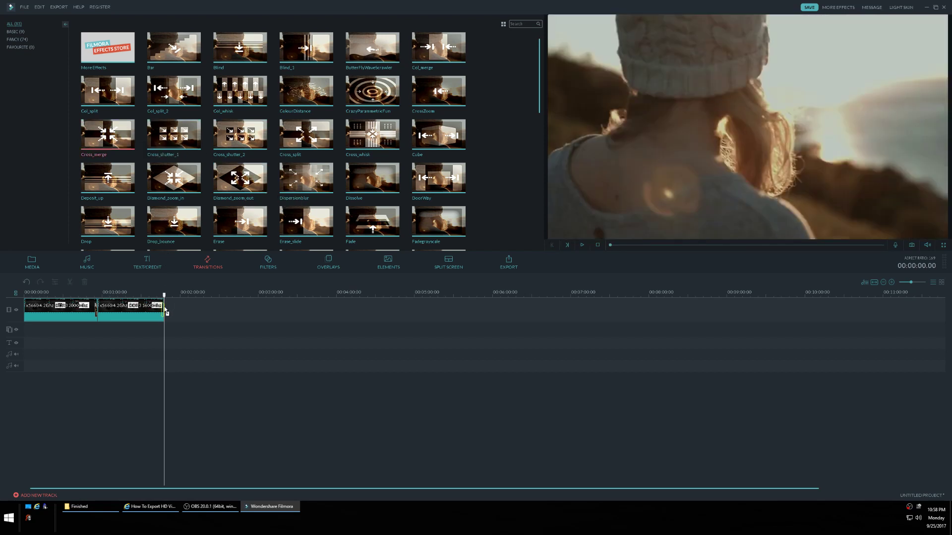
{"action": "left_click", "coordinate": [208, 310]}
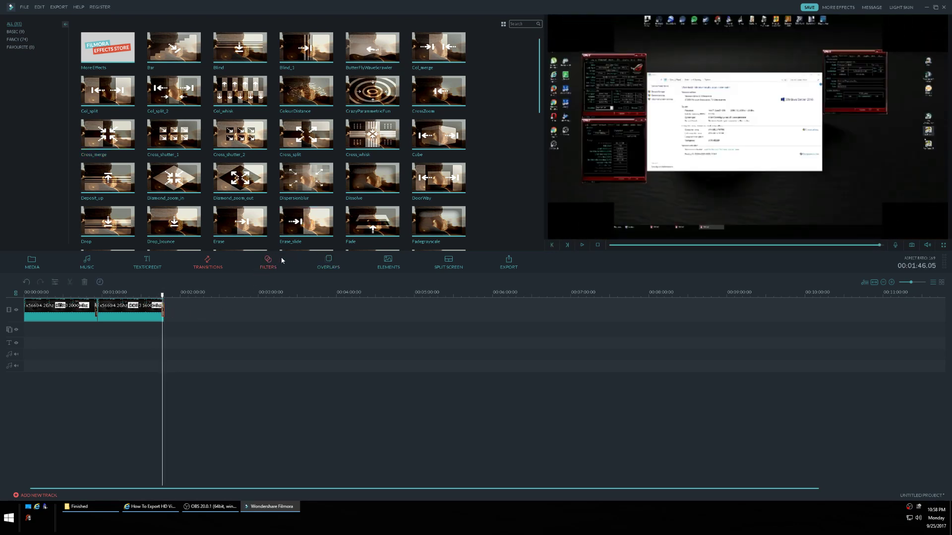
Add the combined FarCry Primal side-by-side benchmark video to the timeline after the DDR3 1600Mhz clip
{"action": "left_click", "coordinate": [32, 263]}
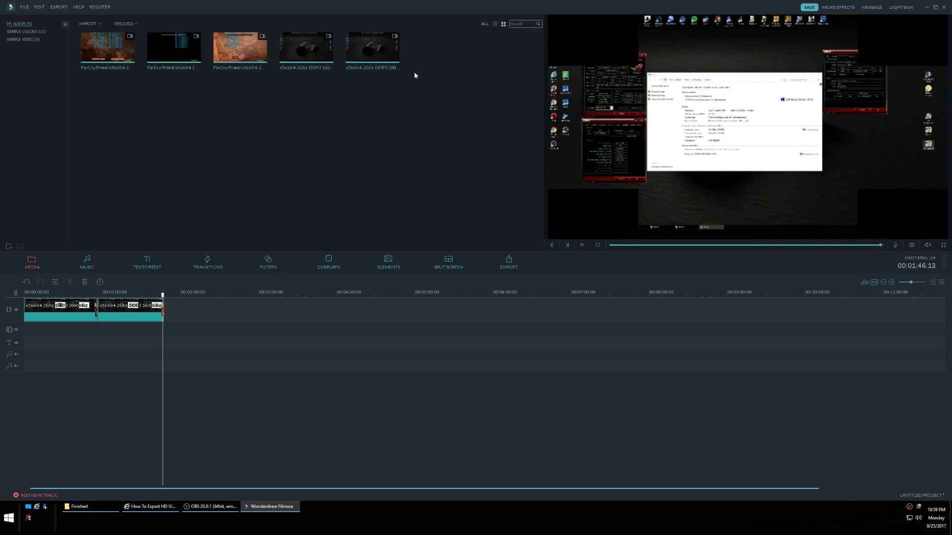
{"action": "mouse_move", "coordinate": [103, 61]}
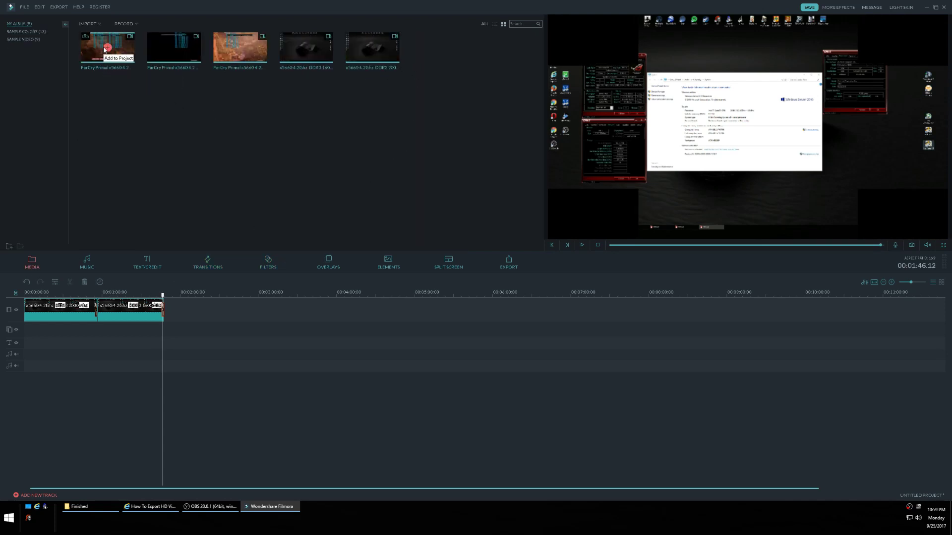
{"action": "mouse_move", "coordinate": [361, 40]}
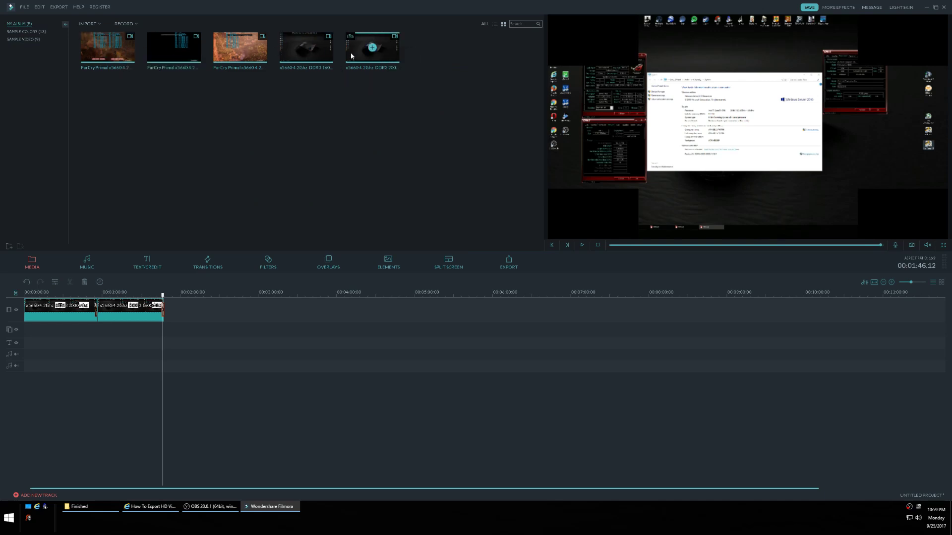
{"action": "mouse_move", "coordinate": [109, 48]}
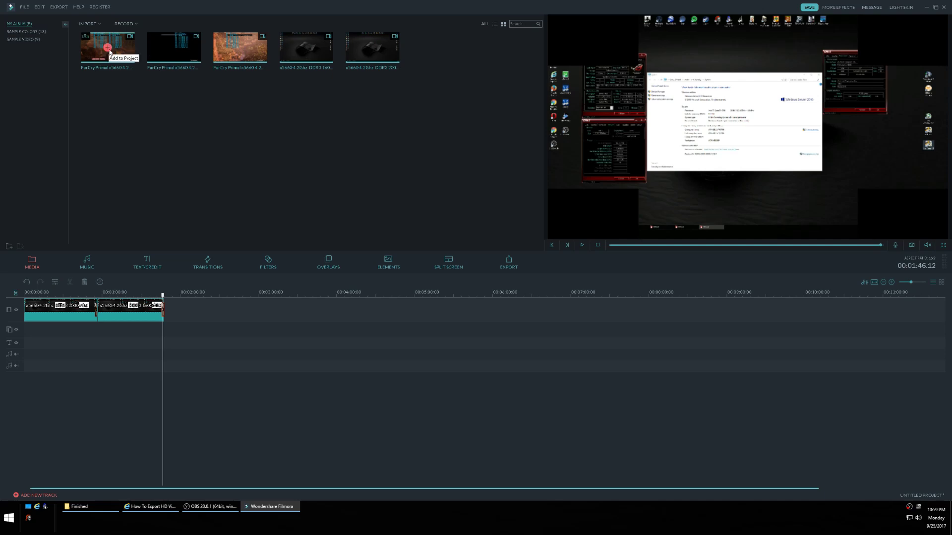
{"action": "left_click", "coordinate": [110, 51]}
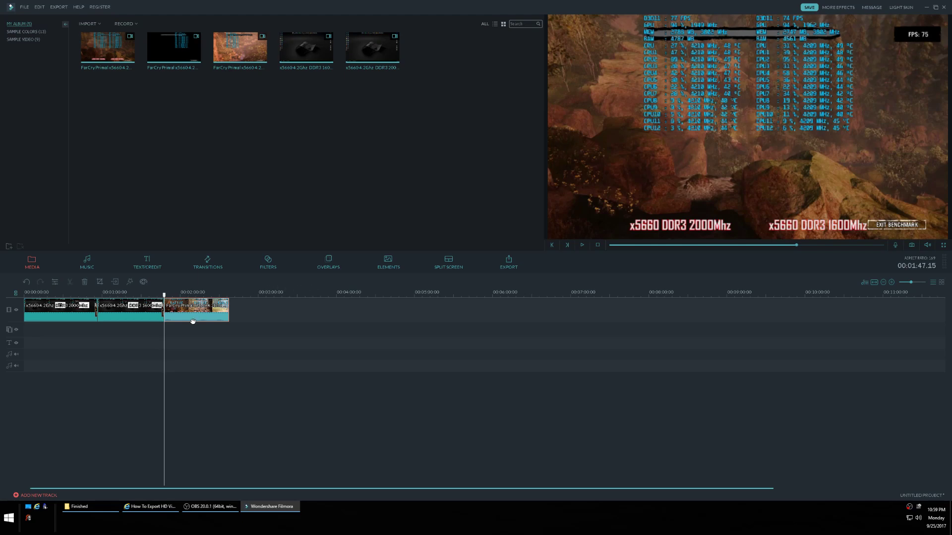
Apply the Cross_merge transition to the end of the FarCry Primal comparison clip
{"action": "left_click_drag", "start_coordinate": [164, 295], "coordinate": [230, 301]}
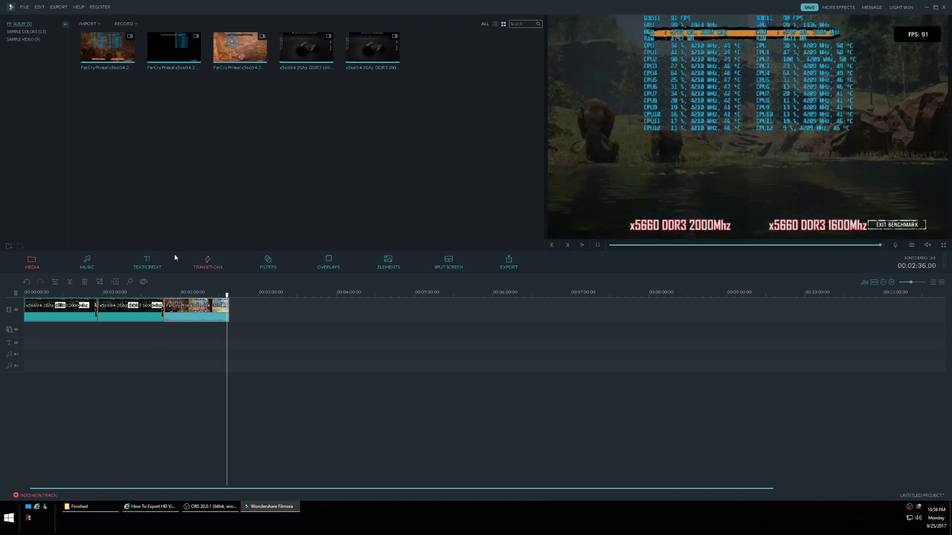
{"action": "left_click", "coordinate": [209, 265]}
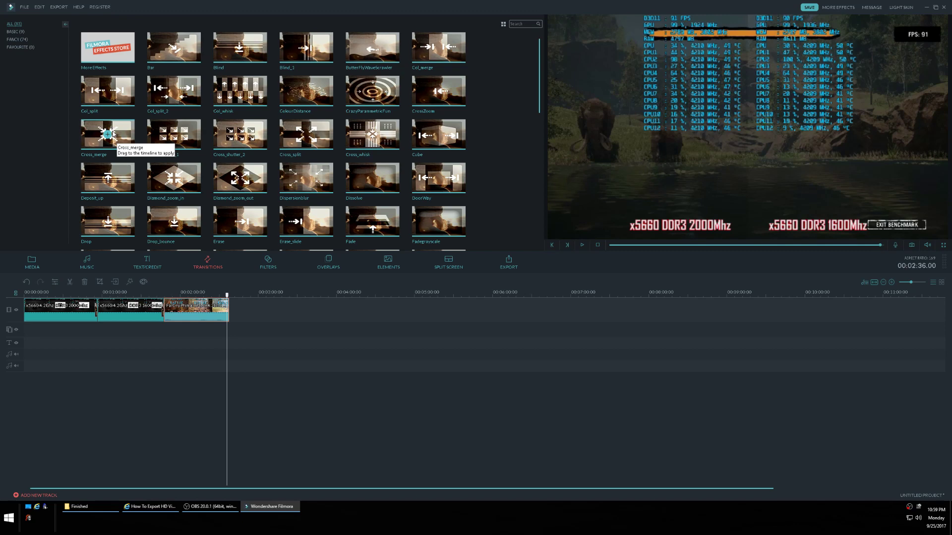
{"action": "left_click", "coordinate": [124, 135]}
{"action": "mouse_move", "coordinate": [123, 135]}
{"action": "left_mouse_down"}
{"action": "mouse_move", "coordinate": [202, 197]}
{"action": "mouse_move", "coordinate": [250, 302]}
{"action": "mouse_move", "coordinate": [229, 312]}
{"action": "left_mouse_up"}
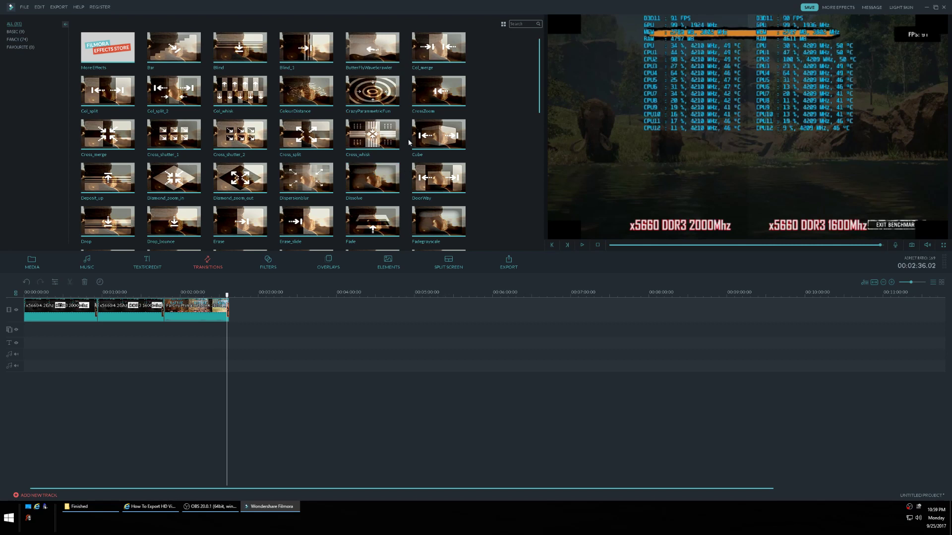
Open the video export with the name x5660 DDR3 2000Mhz vs DDR3 1600MhzTest and check the existing files in the Finished folder
{"action": "left_click", "coordinate": [29, 263]}
{"action": "left_click", "coordinate": [58, 7]}
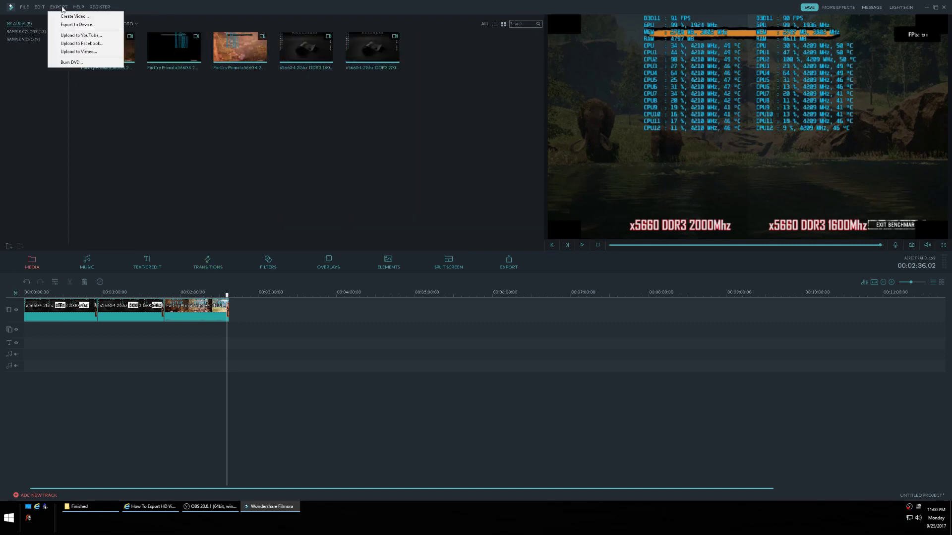
{"action": "left_click", "coordinate": [84, 25]}
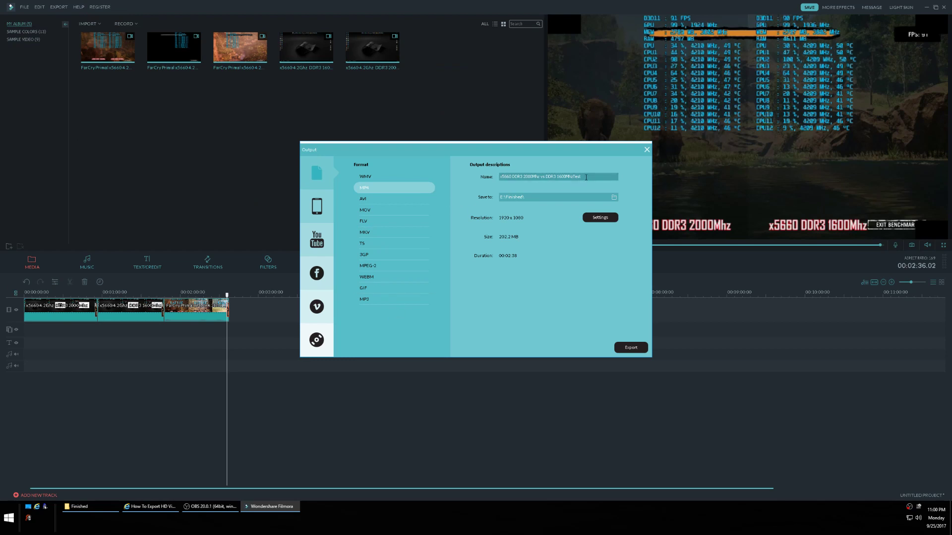
{"action": "left_click", "coordinate": [94, 509]}
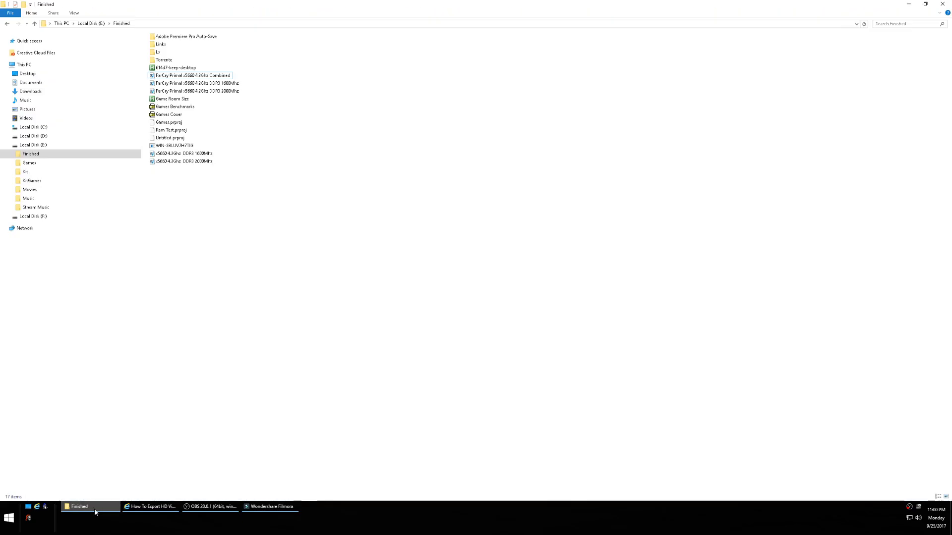
{"action": "left_click", "coordinate": [94, 508]}
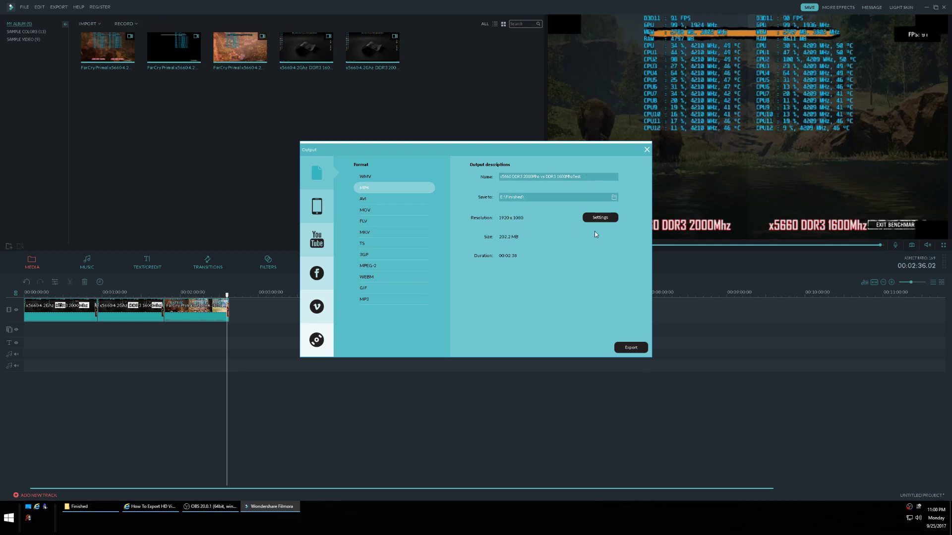
Accept the Best quality settings at 1920 x 1080, export the video as MP4 to the Finished folder, and close the export dialogs
{"action": "left_click", "coordinate": [601, 218]}
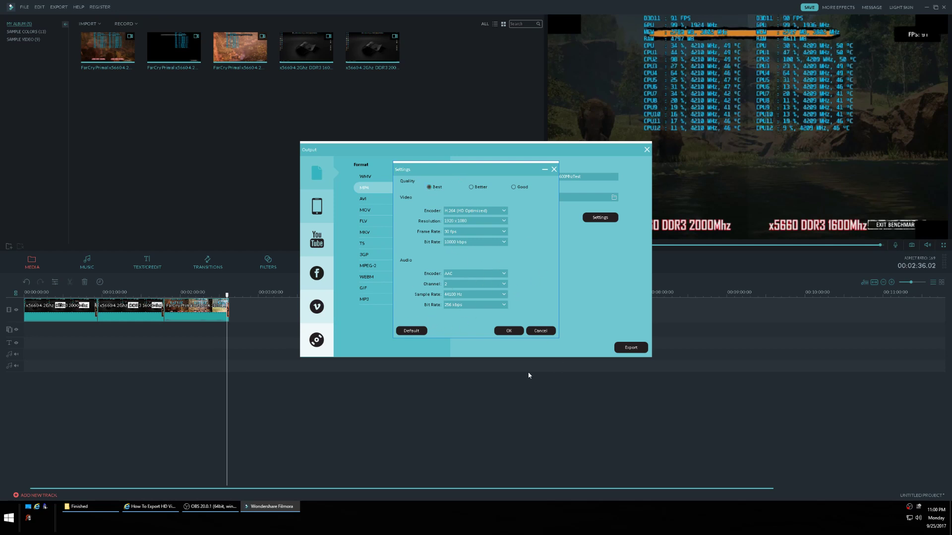
{"action": "left_click", "coordinate": [509, 331]}
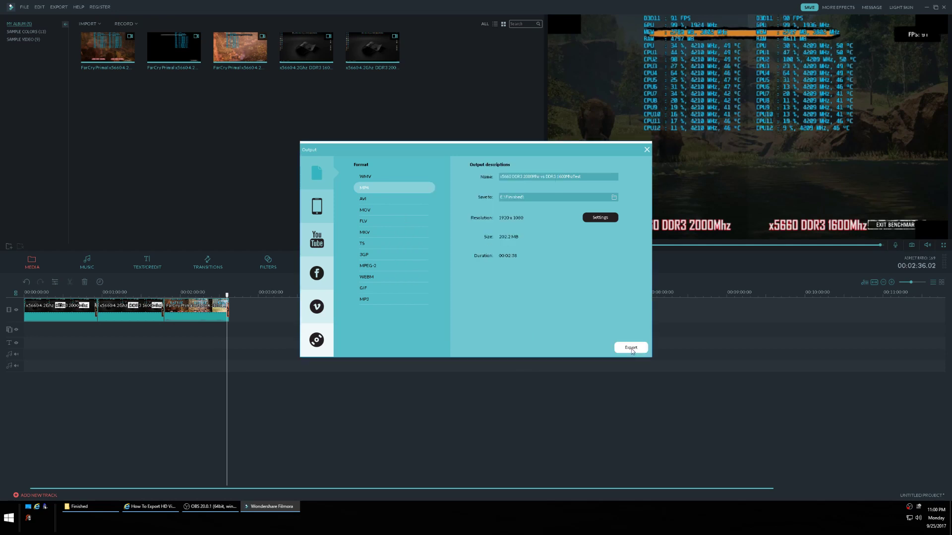
{"action": "left_click", "coordinate": [631, 348]}
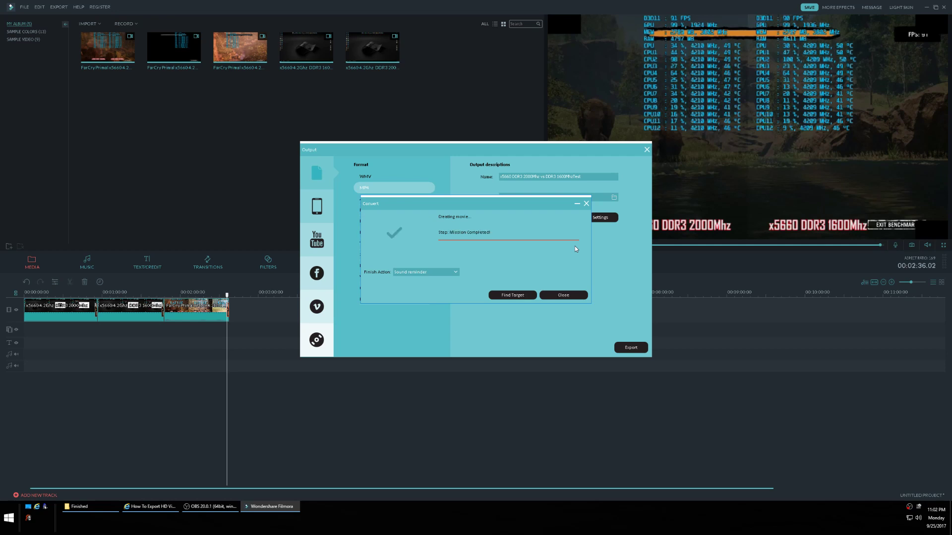
{"action": "left_click", "coordinate": [565, 296]}
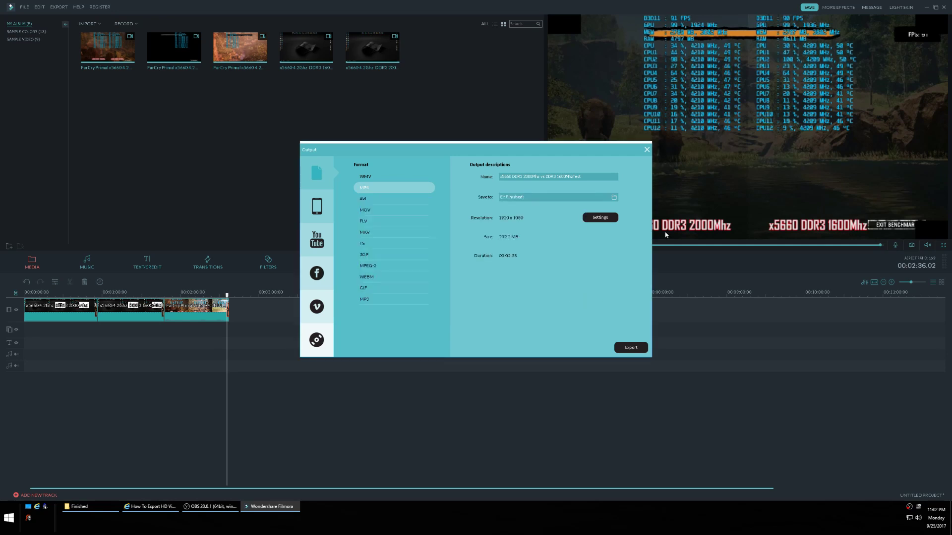
{"action": "left_click", "coordinate": [646, 149]}
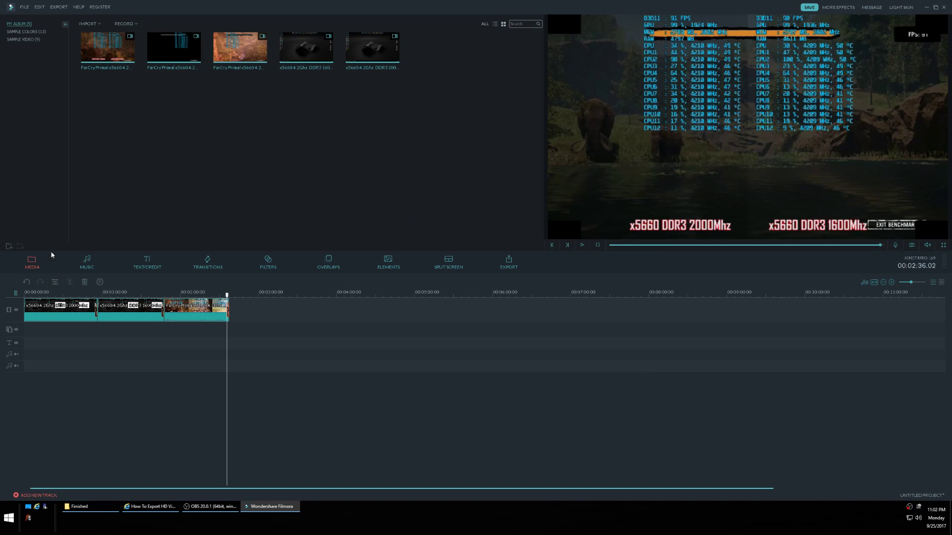
Close Filmora without saving the project and open the Finished folder to check for the exported video
{"action": "left_click", "coordinate": [944, 8]}
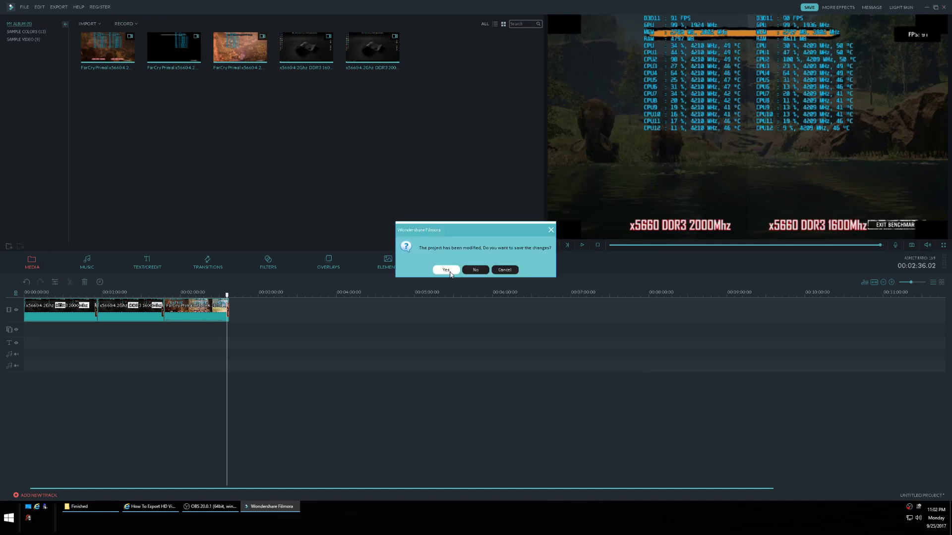
{"action": "left_click", "coordinate": [475, 269]}
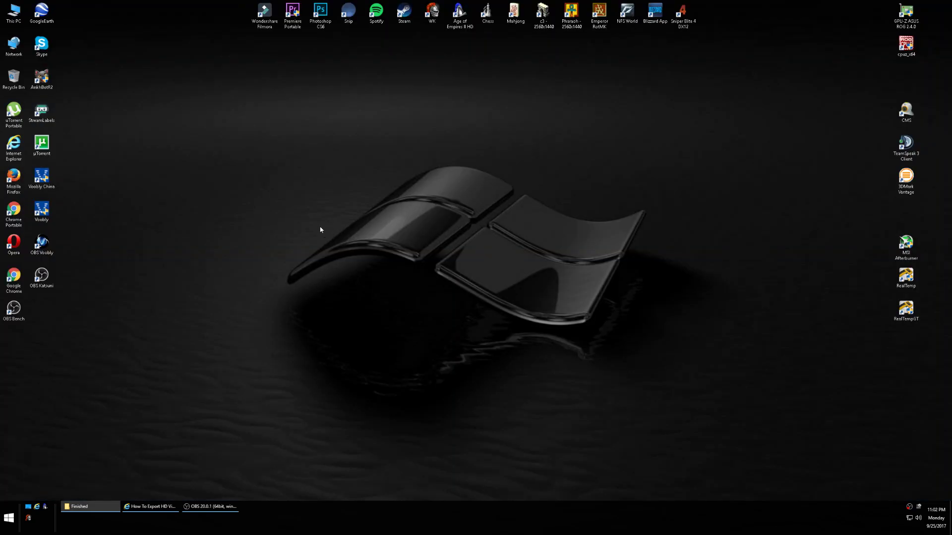
{"action": "left_click", "coordinate": [98, 511]}
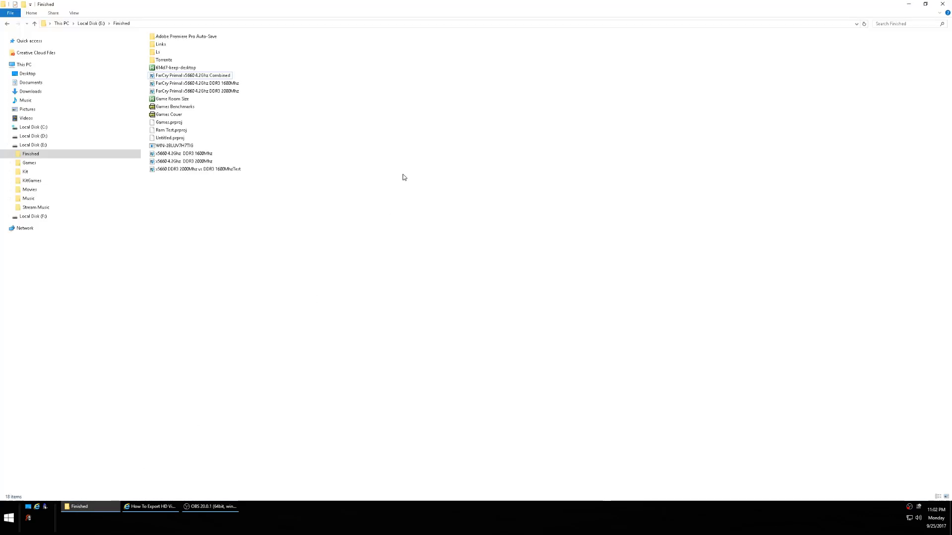
Play the exported x5660 DDR3 2000Mhz vs DDR3 1600MhzTest video, skip through its clips to check the transitions, and close the player
{"action": "double_click", "coordinate": [237, 172]}
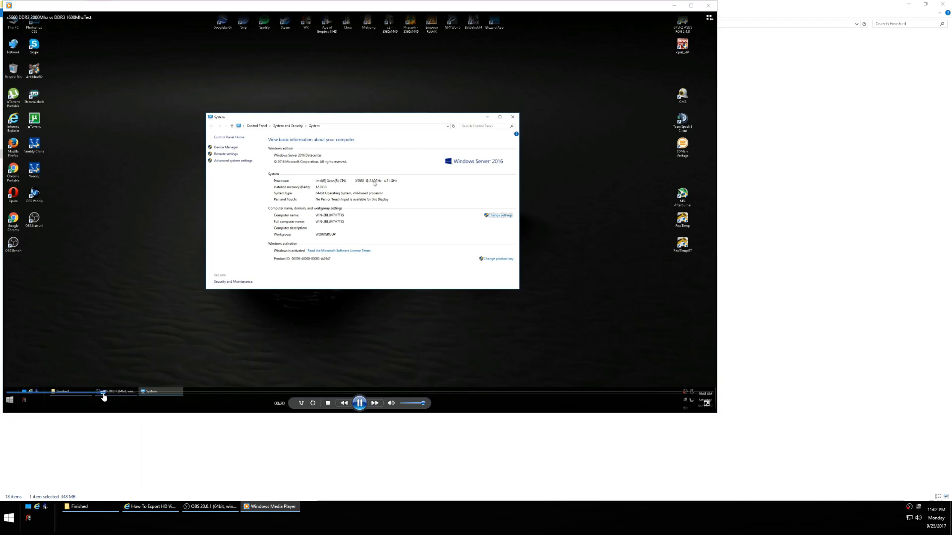
{"action": "left_click", "coordinate": [105, 392]}
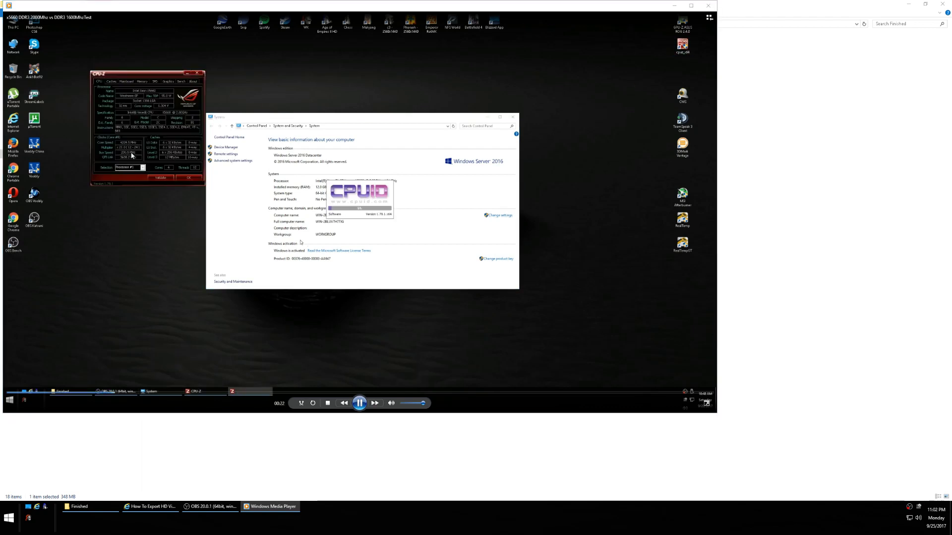
{"action": "left_click", "coordinate": [149, 394]}
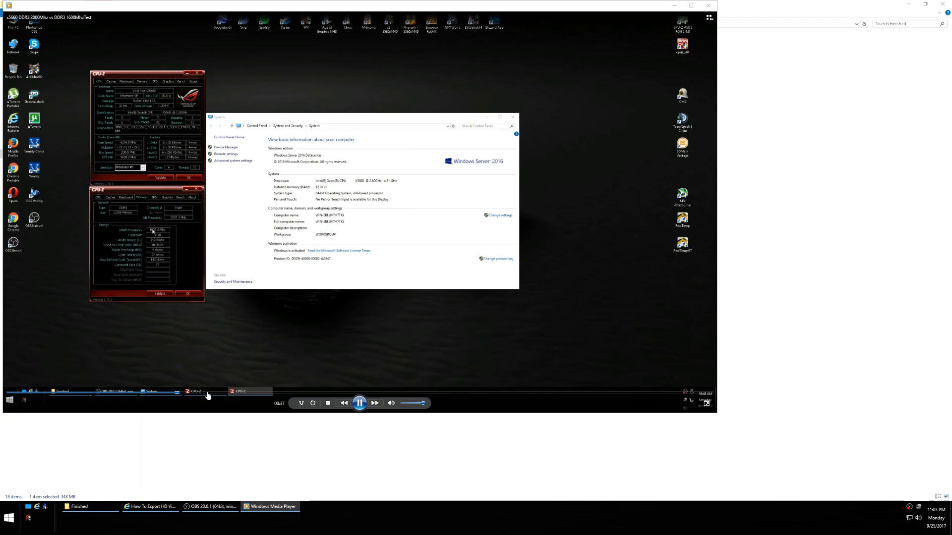
{"action": "left_click_drag", "start_coordinate": [207, 395], "coordinate": [228, 395]}
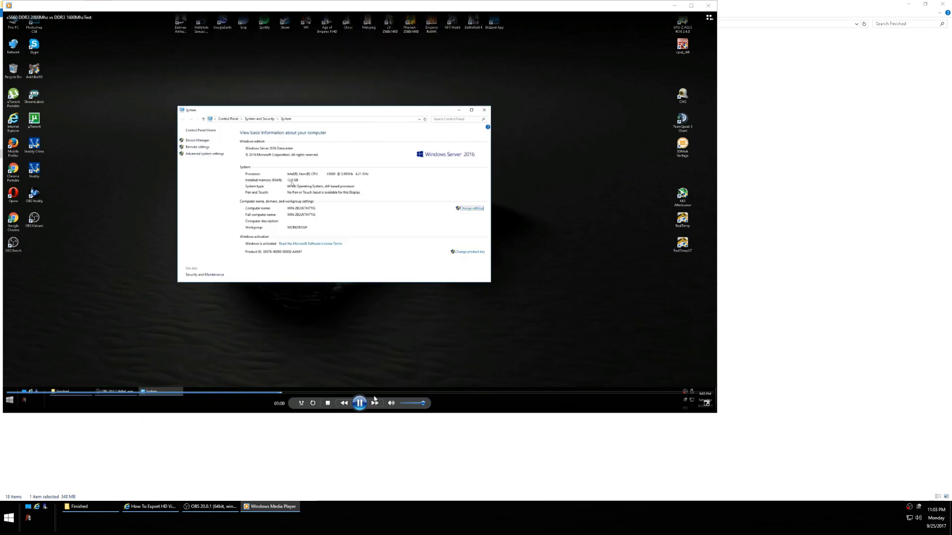
{"action": "left_click", "coordinate": [384, 392]}
{"action": "left_click", "coordinate": [446, 393]}
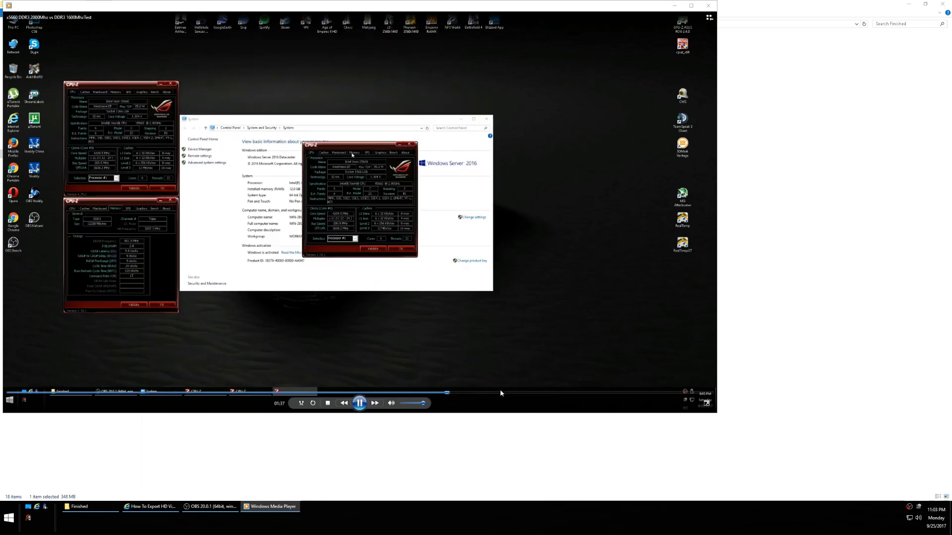
{"action": "left_click", "coordinate": [487, 392]}
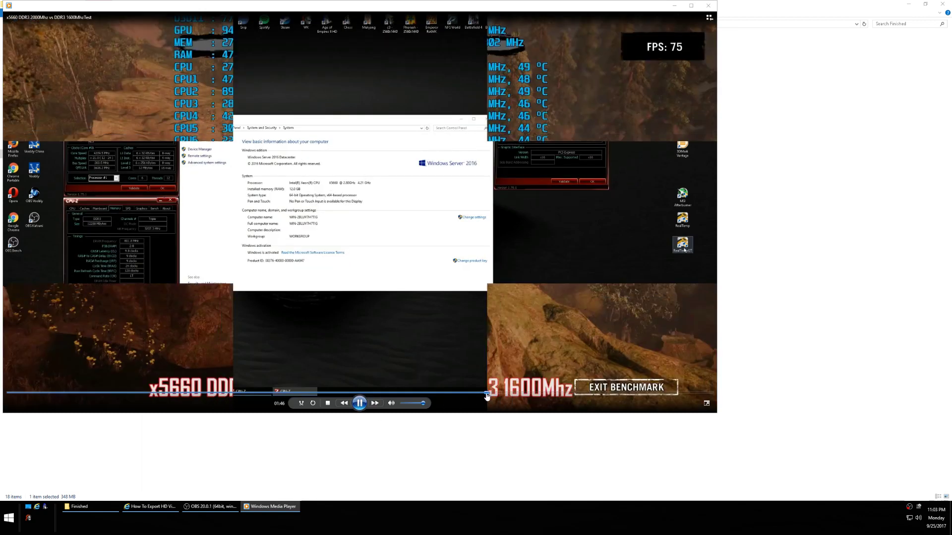
{"action": "left_click", "coordinate": [471, 393]}
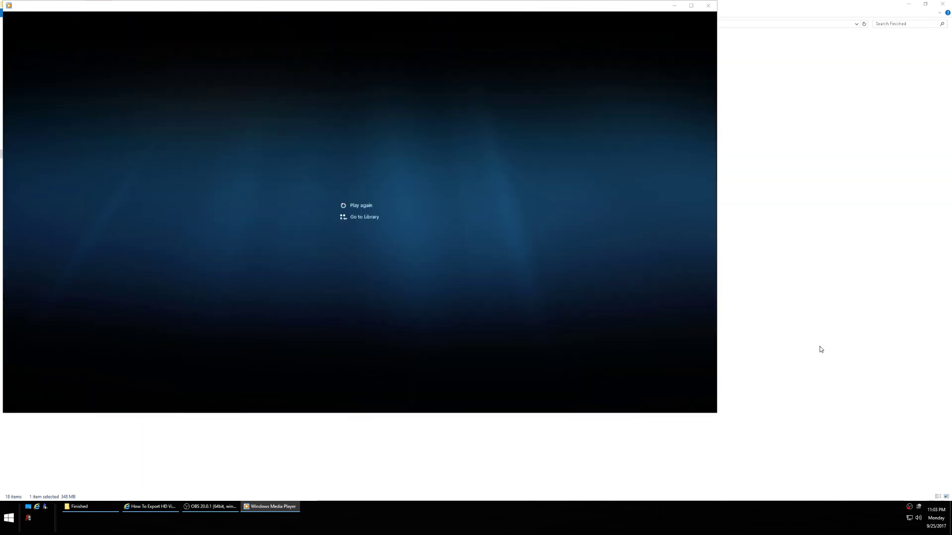
{"action": "left_click", "coordinate": [708, 5]}
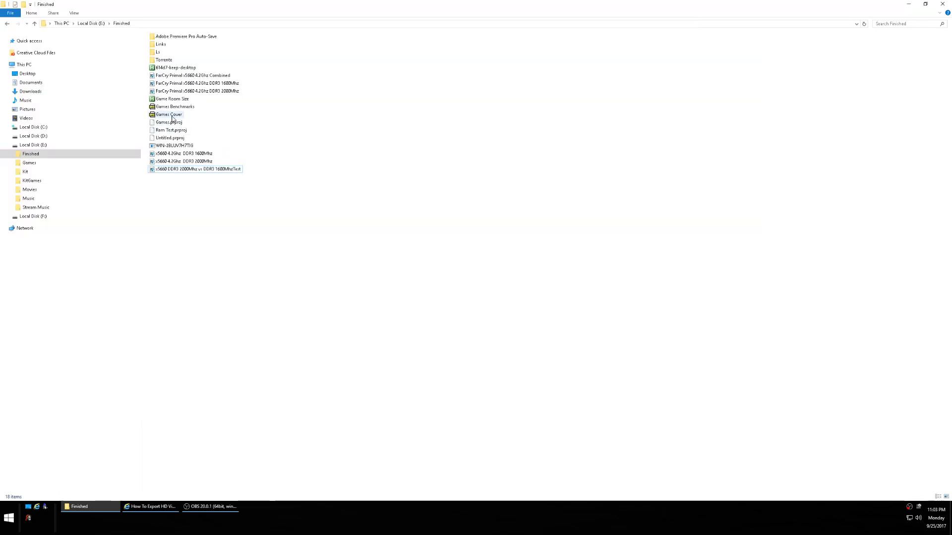
View the Games Cover image from the Finished folder at full window size, close it, and minimize the folder
{"action": "double_click", "coordinate": [172, 116]}
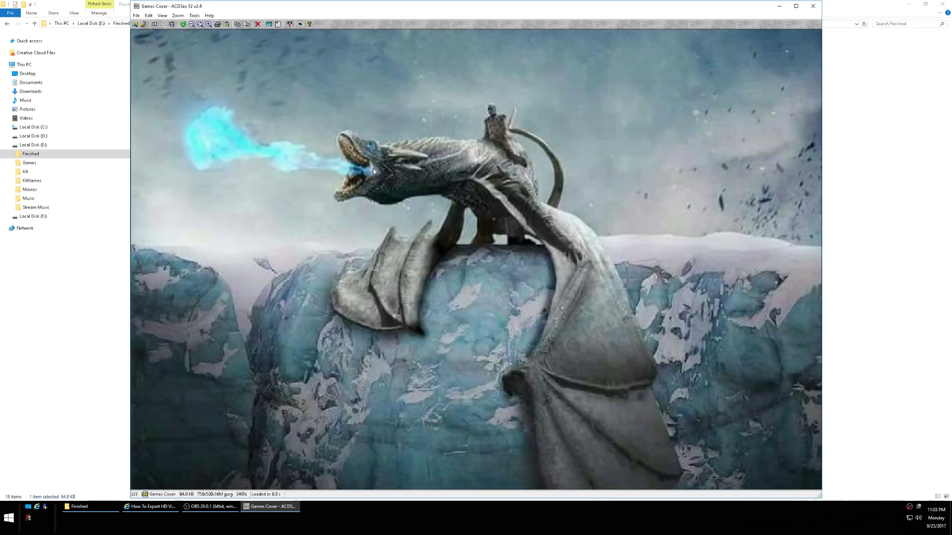
{"action": "left_click", "coordinate": [796, 6]}
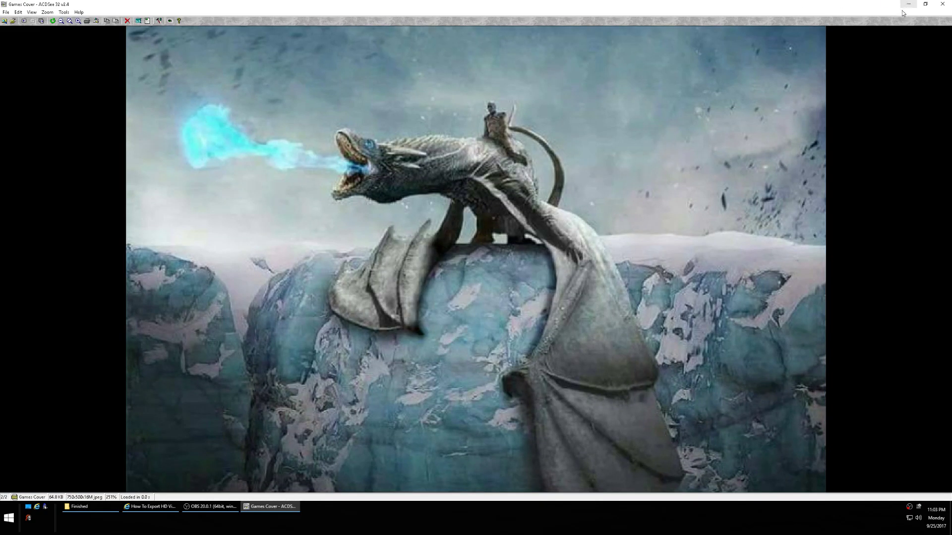
{"action": "left_click", "coordinate": [943, 5]}
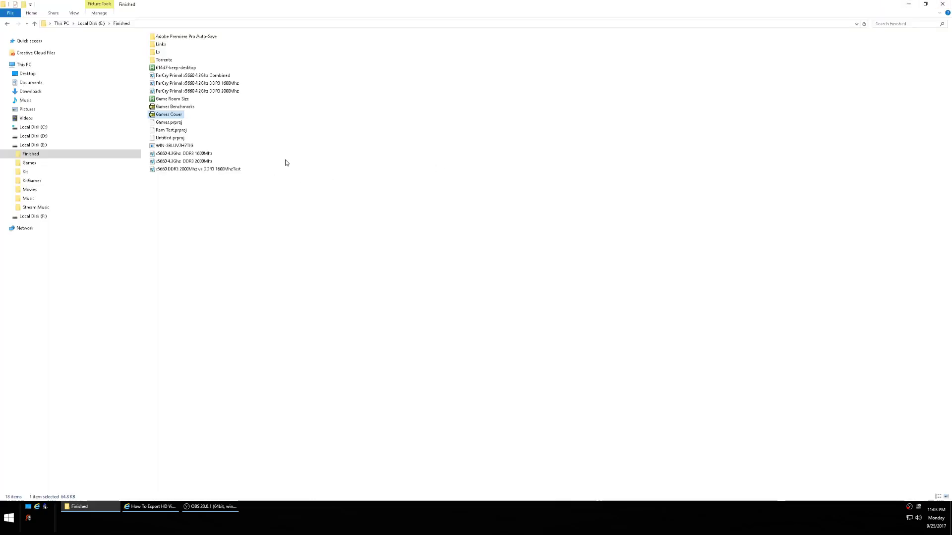
{"action": "left_click", "coordinate": [912, 5]}
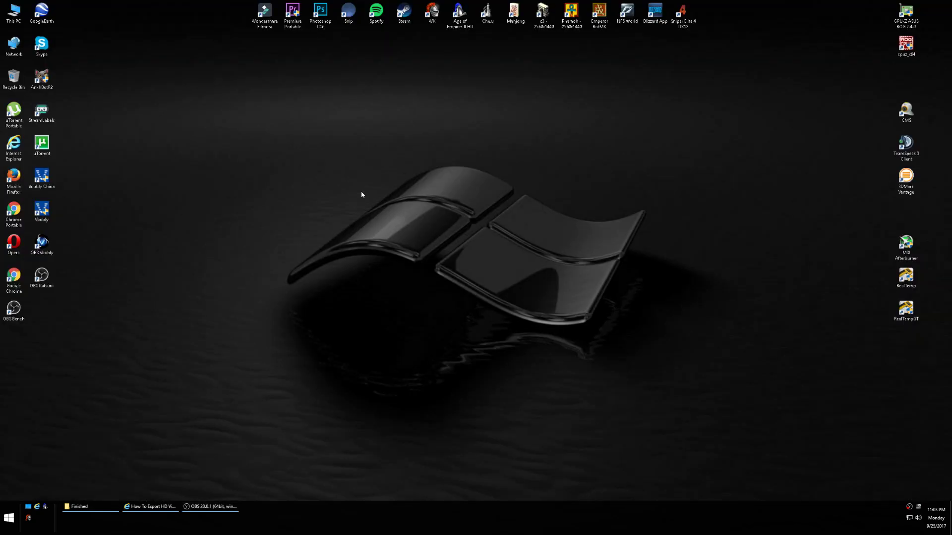
Launch Photoshop and open Games Cover.jpg
{"action": "double_click", "coordinate": [321, 15]}
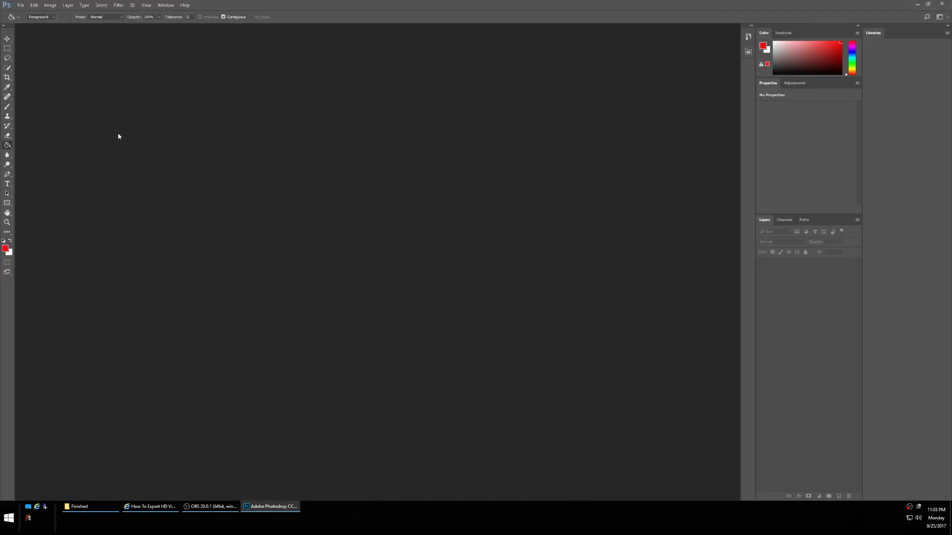
{"action": "left_click", "coordinate": [20, 6]}
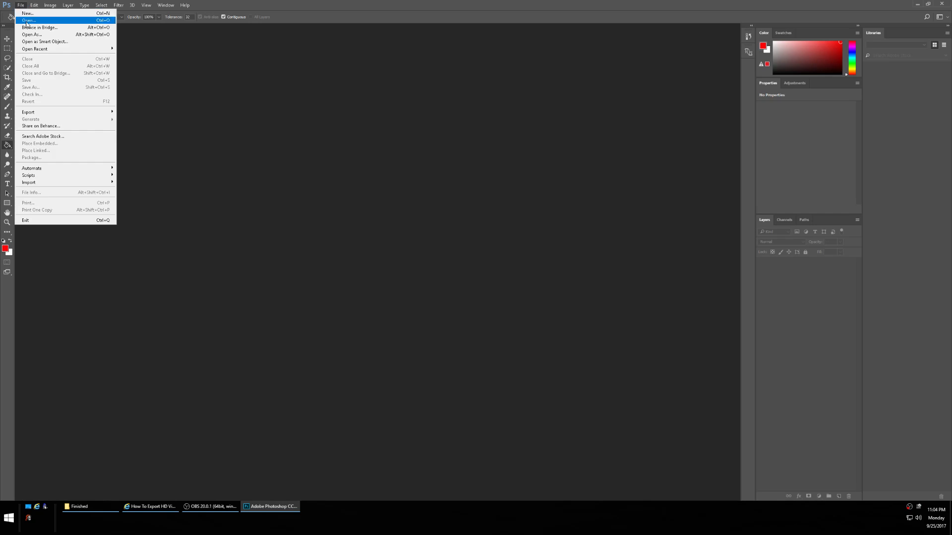
{"action": "left_click", "coordinate": [27, 20]}
{"action": "double_click", "coordinate": [104, 121]}
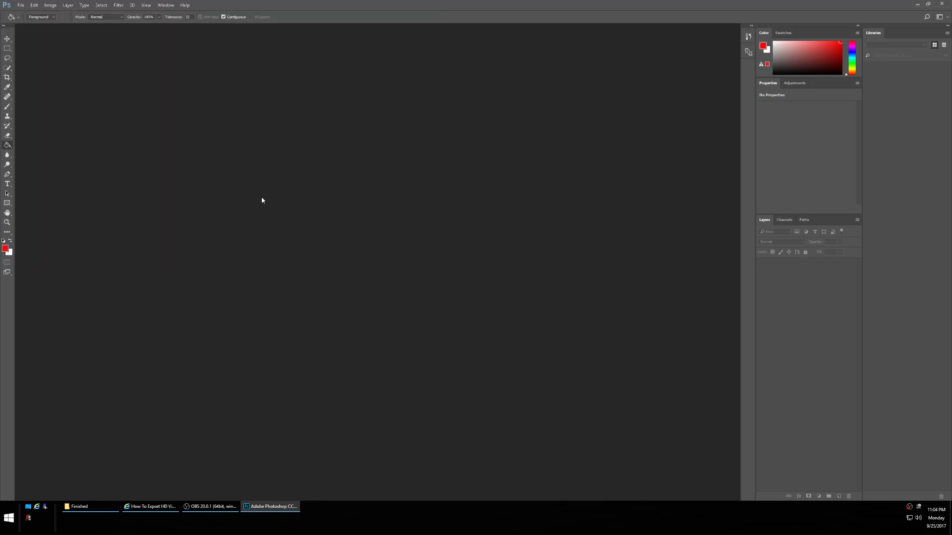
Start a text layer on the lower part of the cover image with colour faf6f6, Bold style and 40 pt size
{"action": "left_click", "coordinate": [8, 184]}
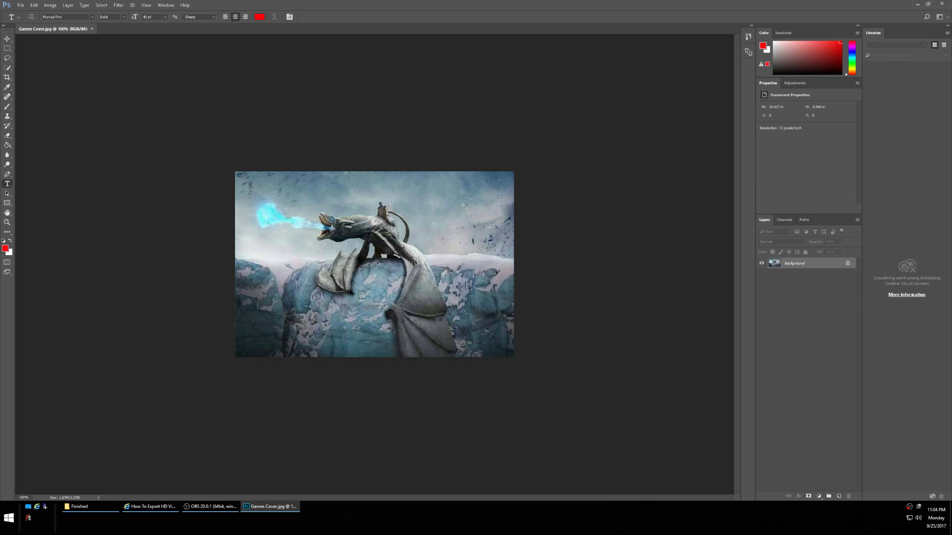
{"action": "left_click", "coordinate": [362, 294]}
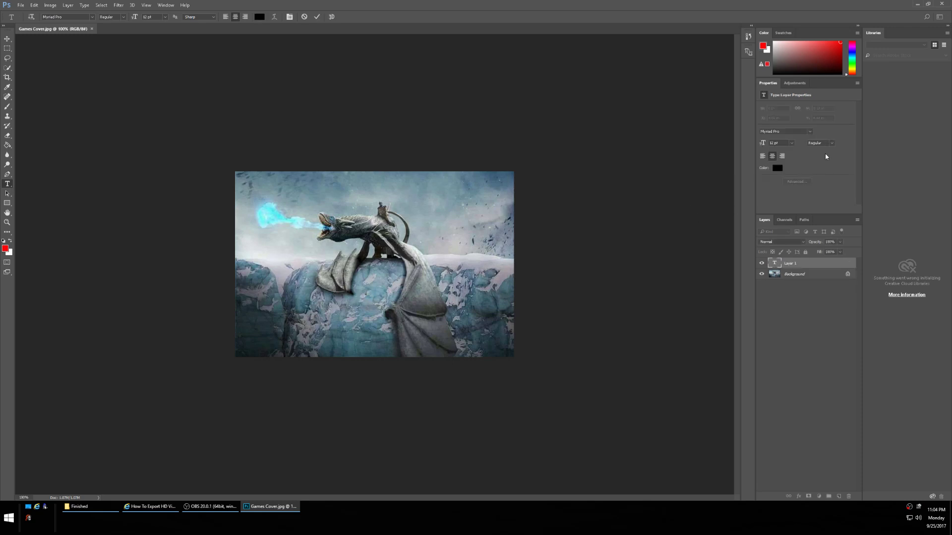
{"action": "left_click", "coordinate": [777, 168]}
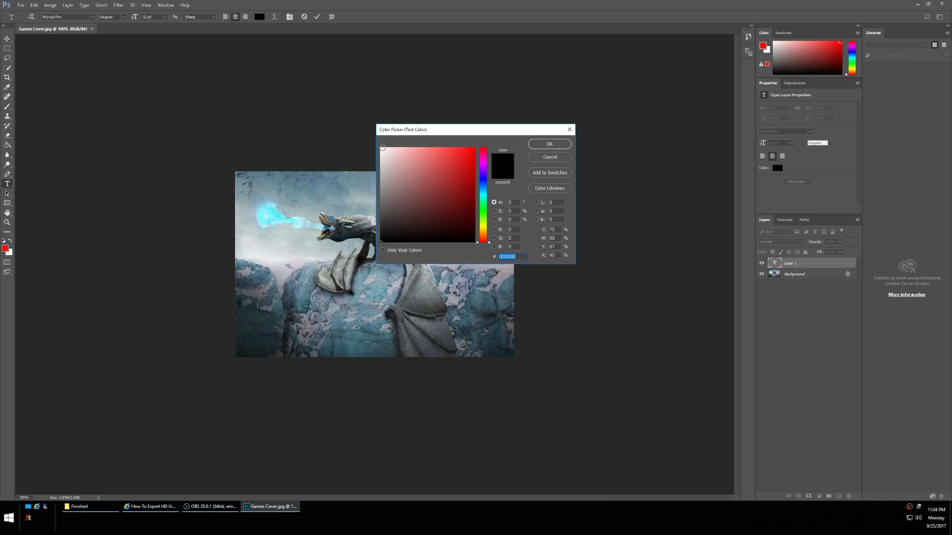
{"action": "type", "text": "faf6f6"}
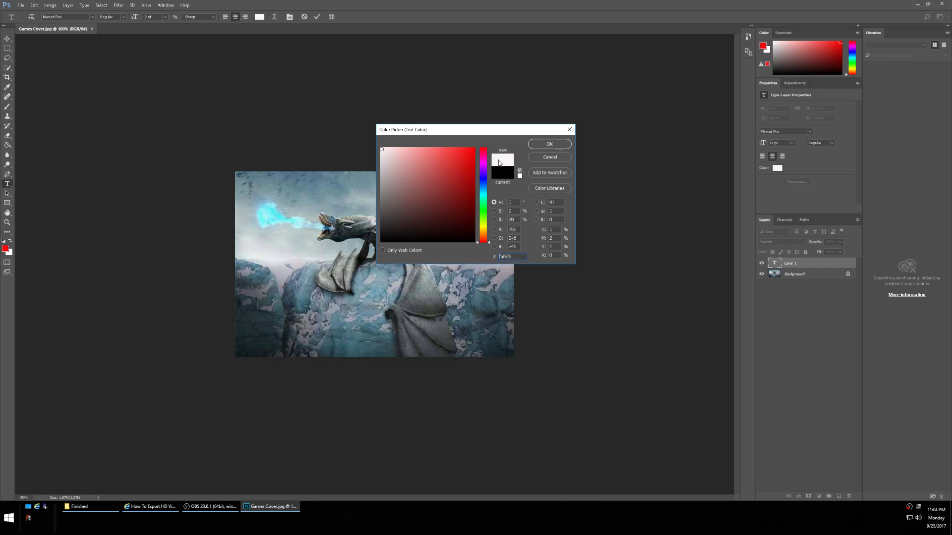
{"action": "left_click", "coordinate": [549, 145]}
{"action": "left_click", "coordinate": [832, 144]}
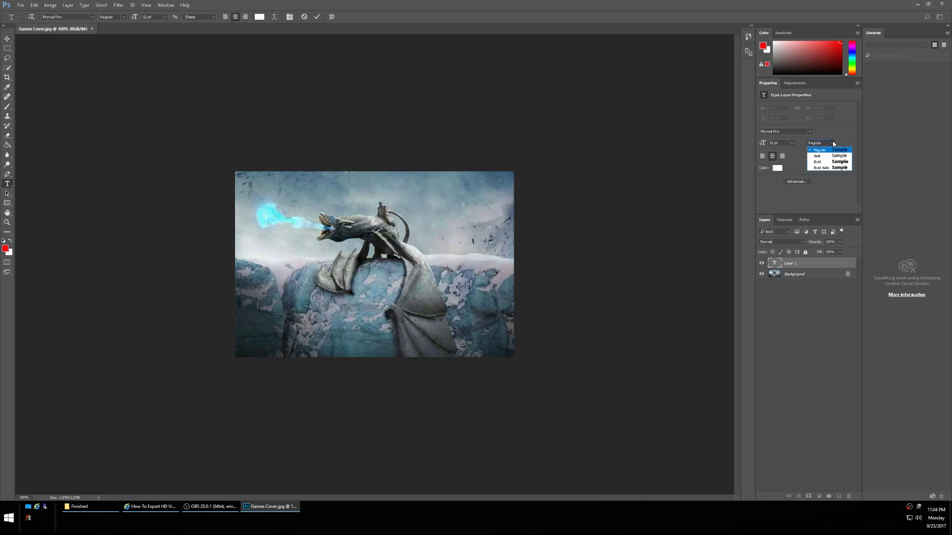
{"action": "left_click", "coordinate": [819, 162]}
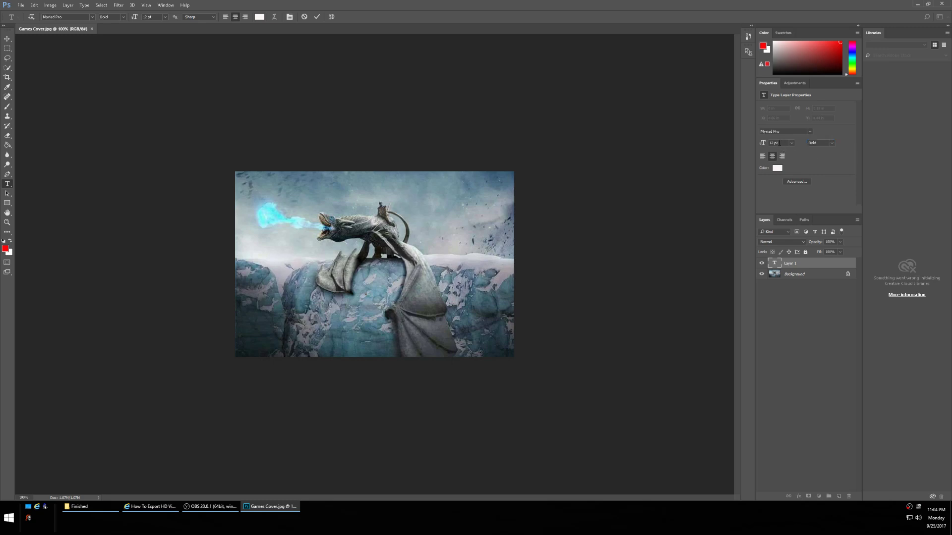
{"action": "left_click", "coordinate": [763, 144]}
{"action": "left_click_drag", "start_coordinate": [769, 145], "coordinate": [815, 159]}
Enter "Xeon x5660 4.2Ghz" with "DDR3 2000Mhz (vs) DDR3 1600Mhz" on the line below, and shift the text slightly to centre it
{"action": "type", "text": "Xeon x5660"}
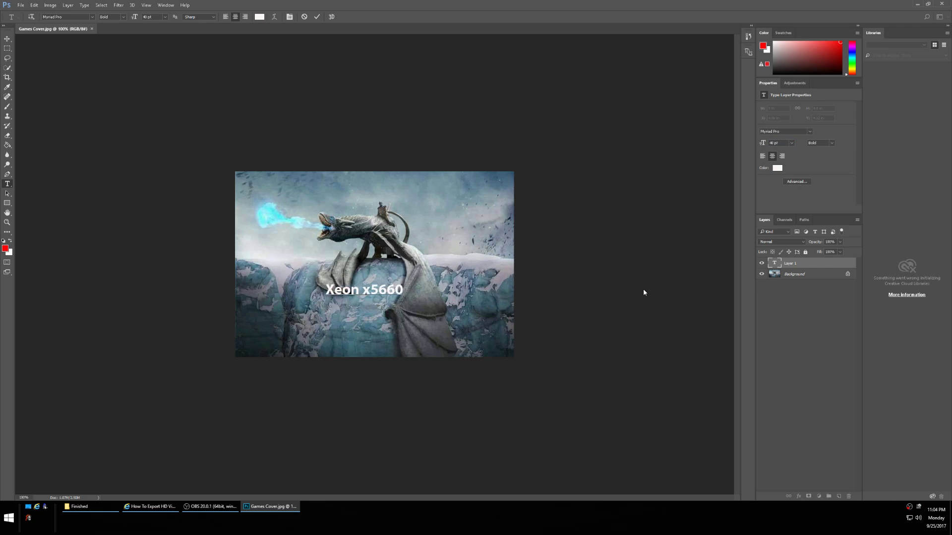
{"action": "type", "text": " 4.2Ghz"}
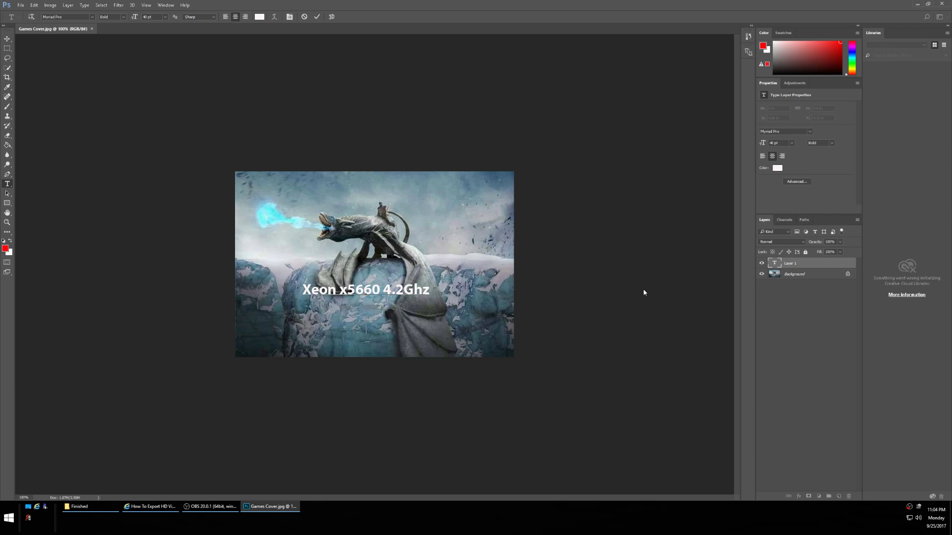
{"action": "key", "text": "Return"}
{"action": "type", "text": "DDR#"}
{"action": "key", "text": "BackSpace"}
{"action": "type", "text": "3 2000Mhz"}
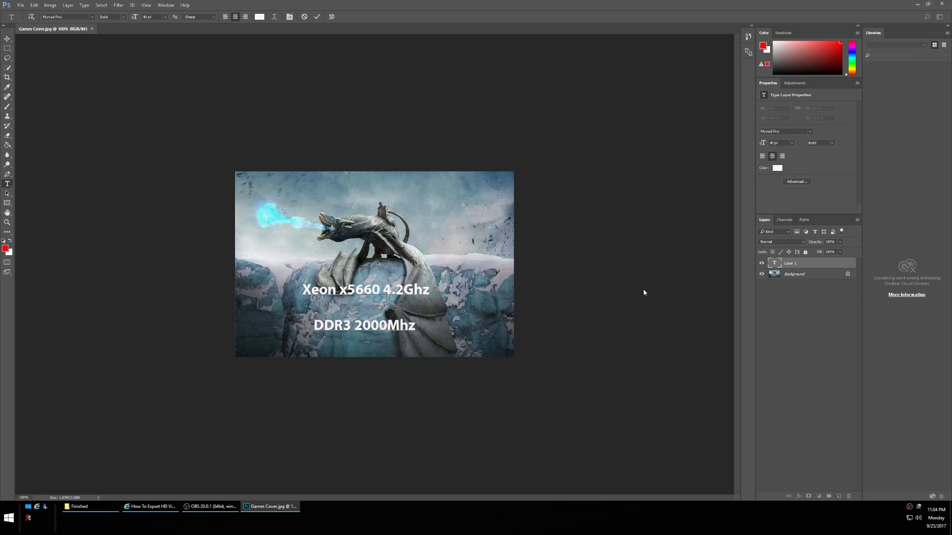
{"action": "type", "text": " (vs) DDR"}
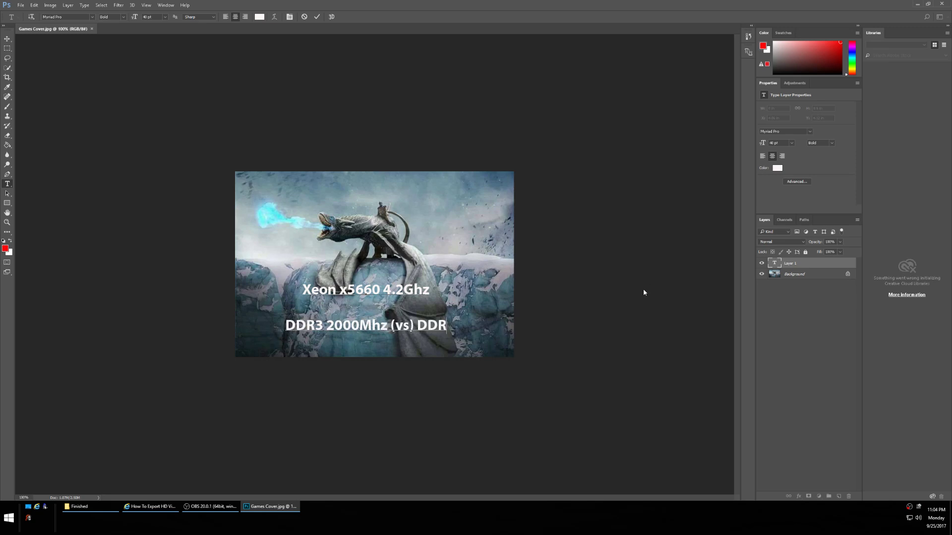
{"action": "type", "text": "3 1600Mhz"}
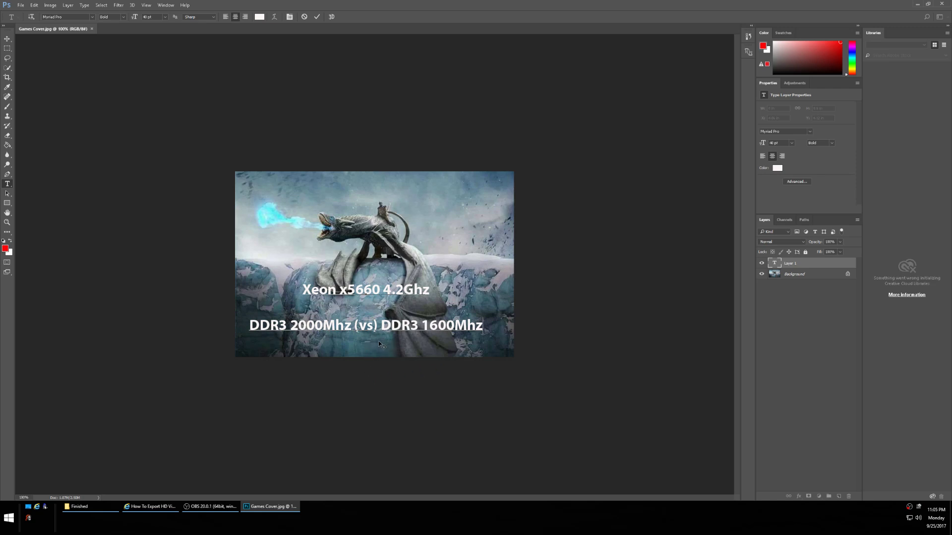
{"action": "left_click_drag", "start_coordinate": [373, 341], "coordinate": [381, 343]}
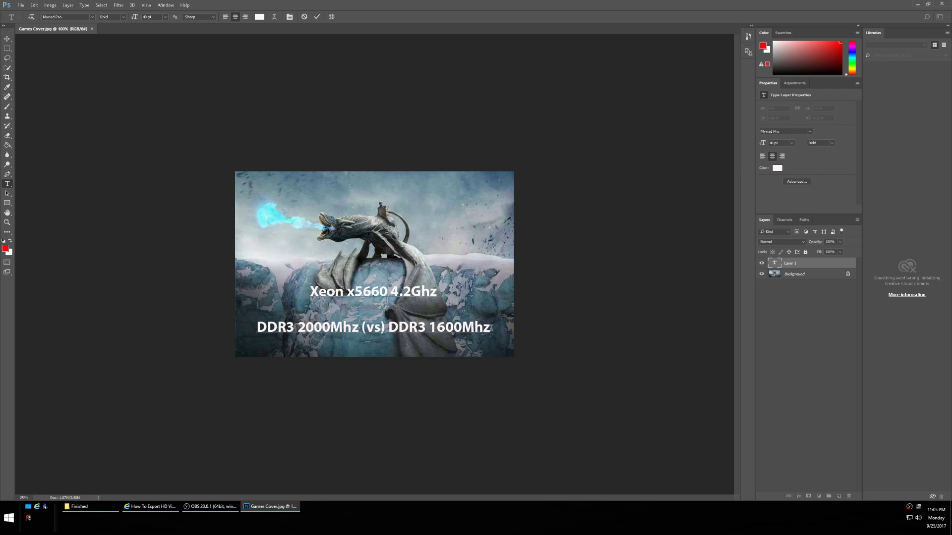
Load the text layer's letter outlines as a selection and expand it by 3 pixels
{"action": "left_click_drag", "start_coordinate": [490, 327], "coordinate": [310, 292]}
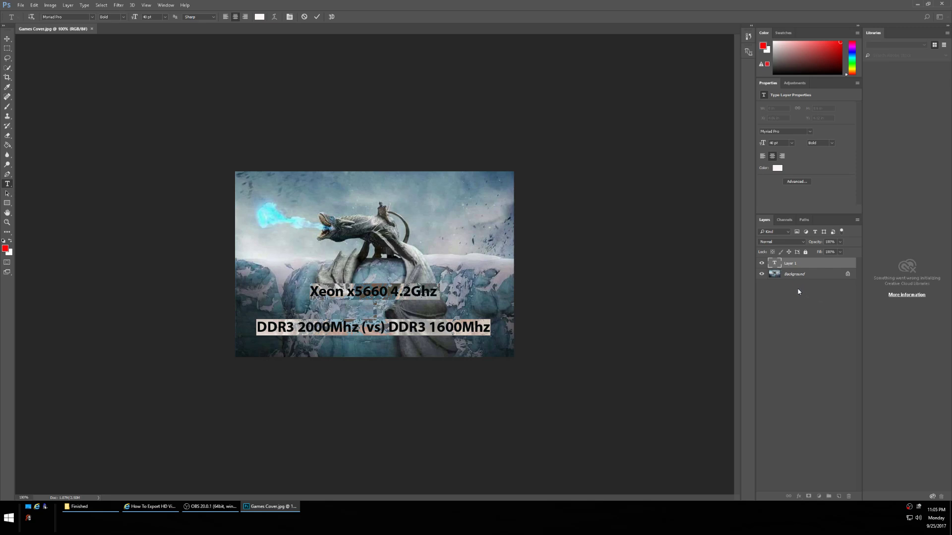
{"action": "left_click", "coordinate": [776, 266]}
{"action": "left_click", "coordinate": [776, 267]}
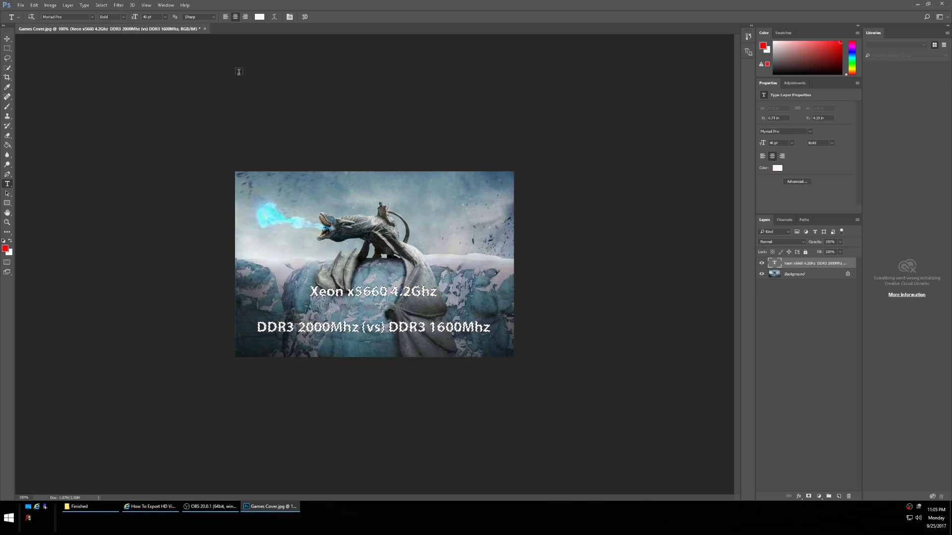
{"action": "left_click", "coordinate": [145, 6]}
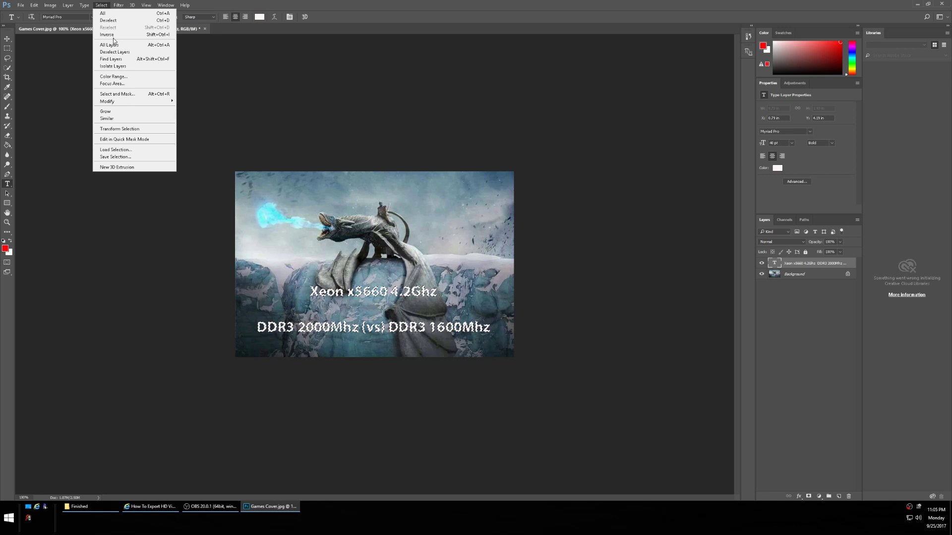
{"action": "mouse_move", "coordinate": [139, 102]}
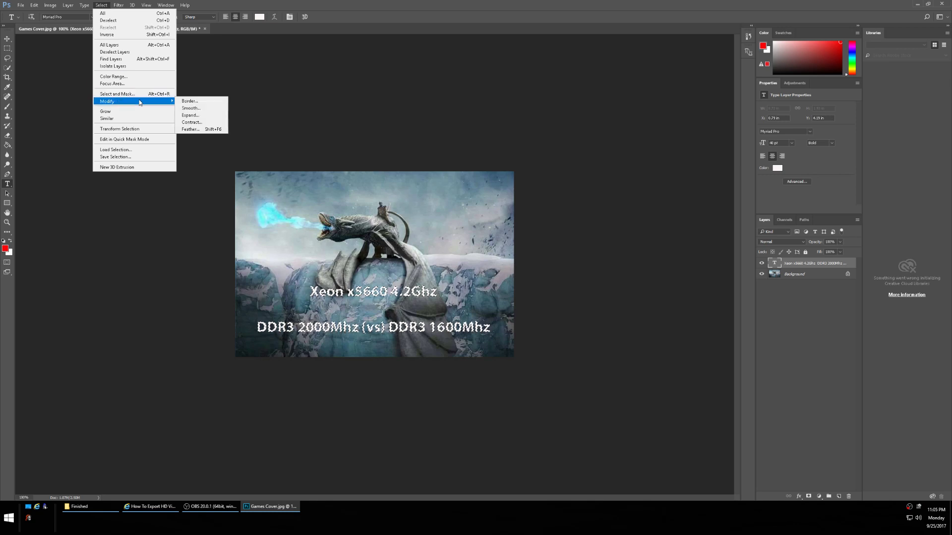
{"action": "left_click", "coordinate": [191, 118]}
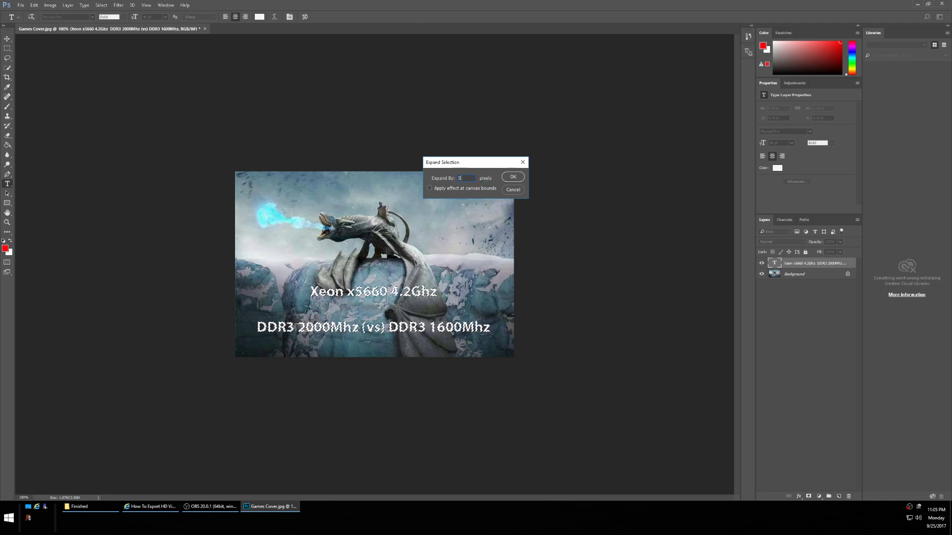
{"action": "left_click", "coordinate": [513, 178]}
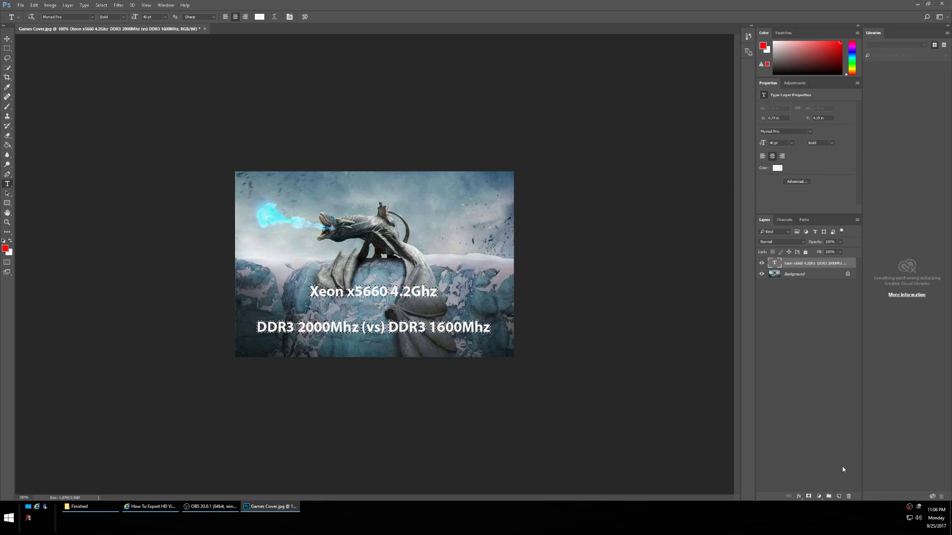
Add a new layer and fill the expanded text selection with red fb0505 using the Paint Bucket tool
{"action": "left_click", "coordinate": [838, 496]}
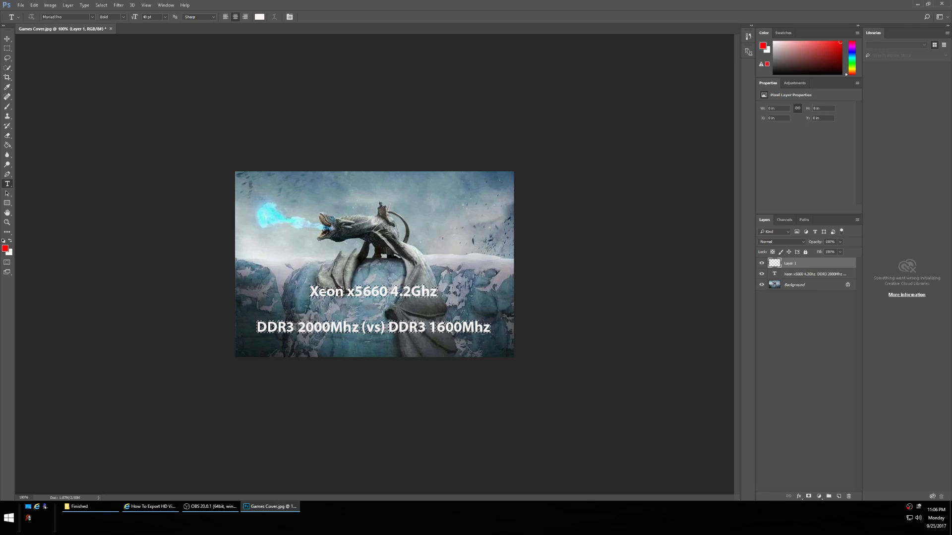
{"action": "left_click", "coordinate": [8, 146]}
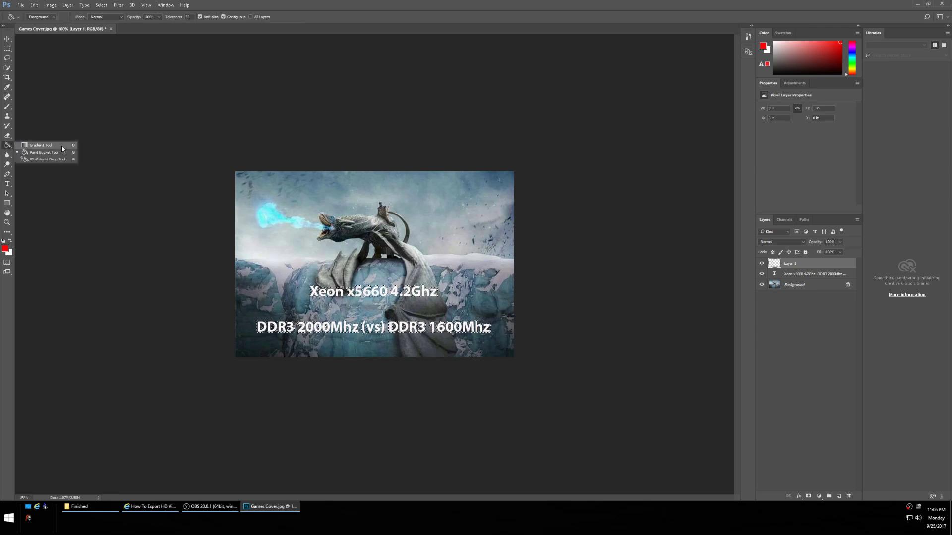
{"action": "left_click", "coordinate": [42, 145]}
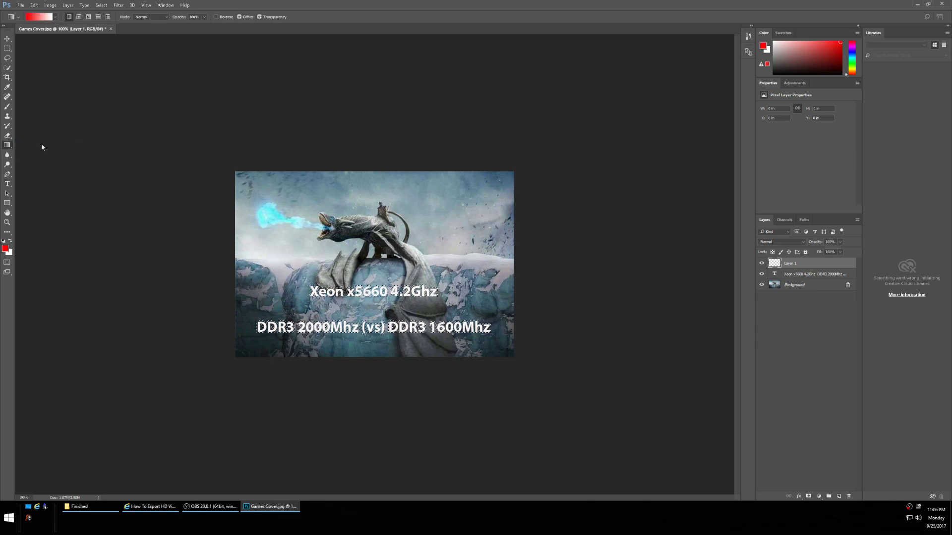
{"action": "right_click", "coordinate": [9, 146]}
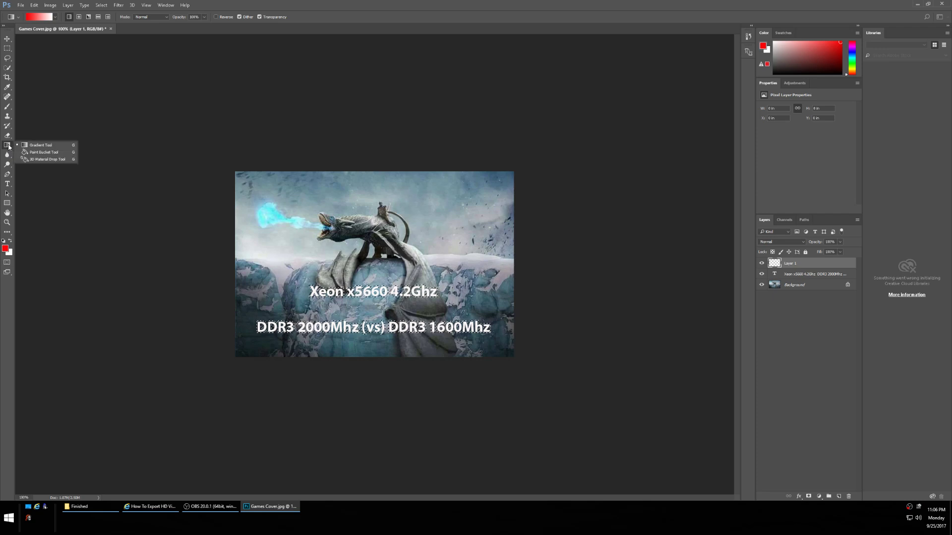
{"action": "left_click", "coordinate": [45, 152]}
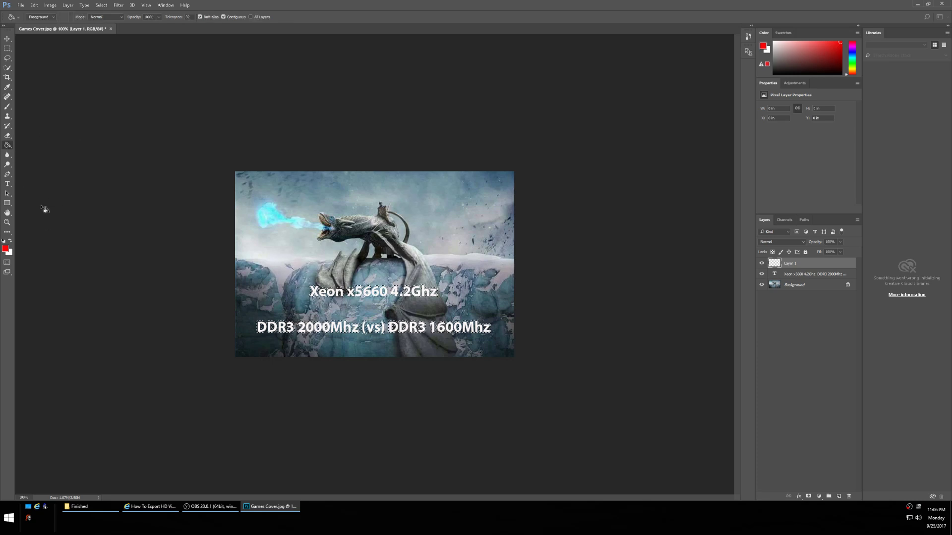
{"action": "left_click", "coordinate": [6, 248]}
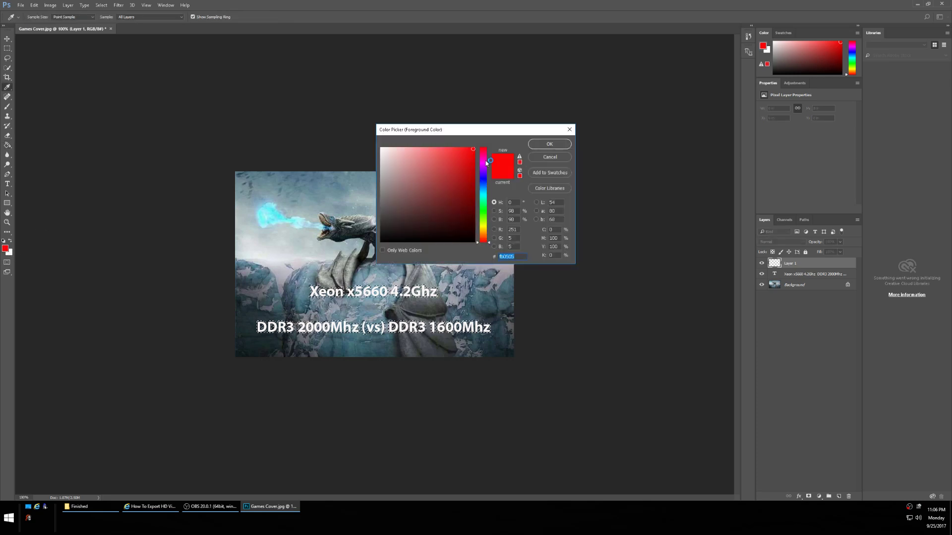
{"action": "left_click", "coordinate": [549, 144]}
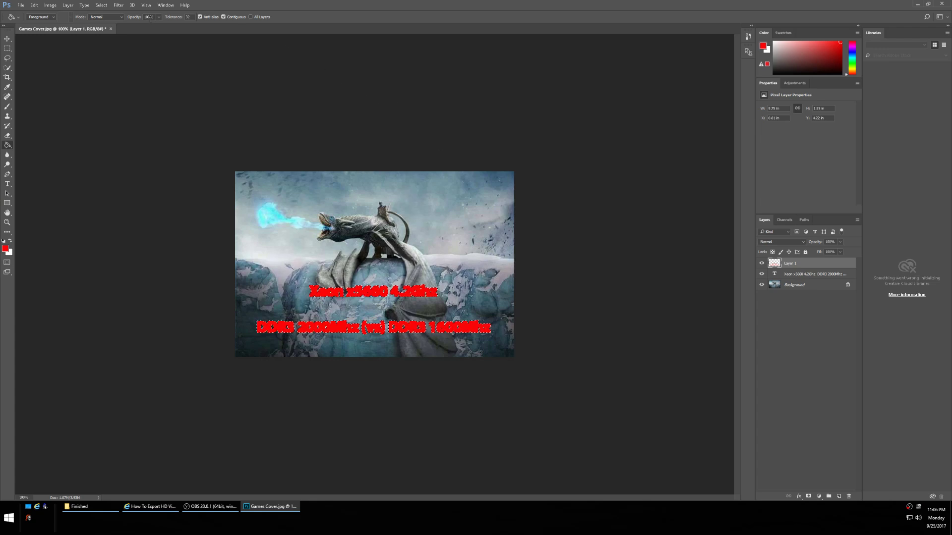
Deselect the lettering and move the red fill layer beneath the text layer so it forms an outline
{"action": "left_click", "coordinate": [102, 6]}
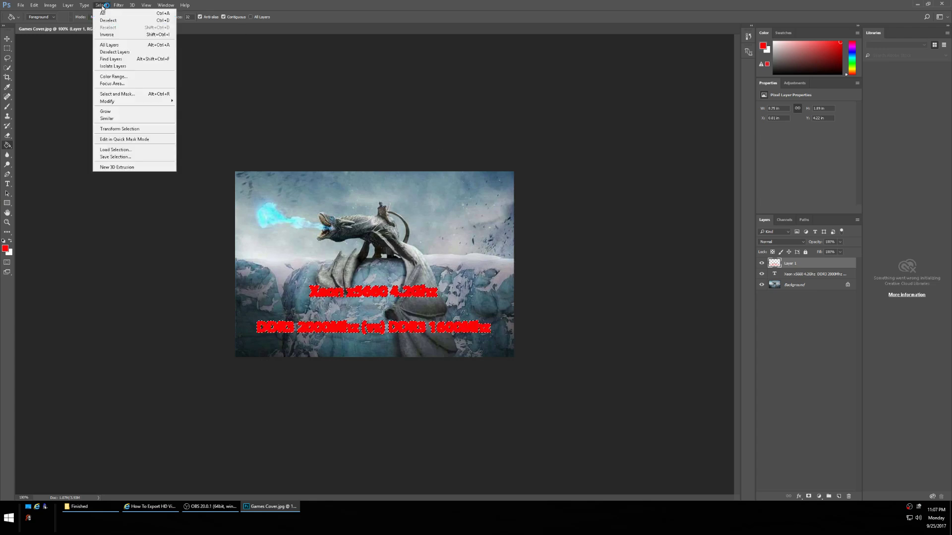
{"action": "left_click", "coordinate": [109, 20]}
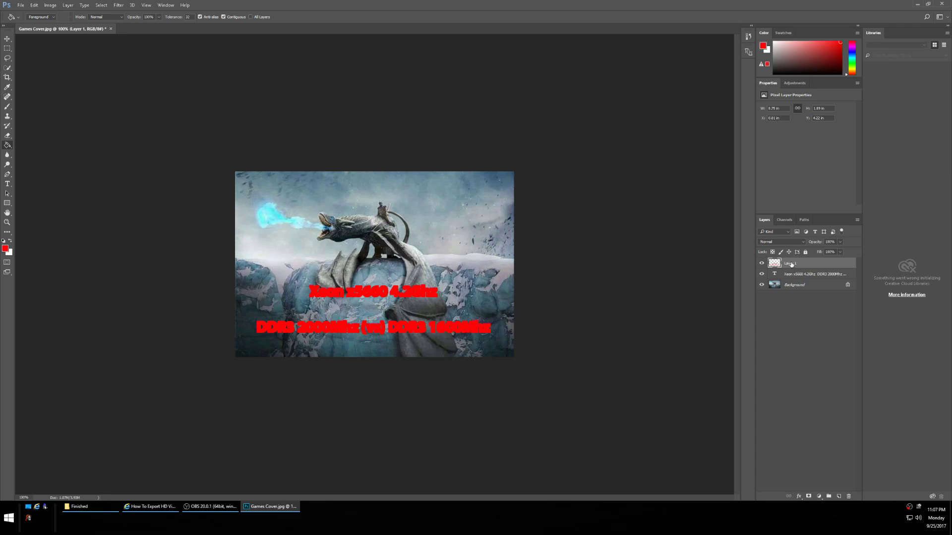
{"action": "left_click_drag", "start_coordinate": [792, 264], "coordinate": [790, 276]}
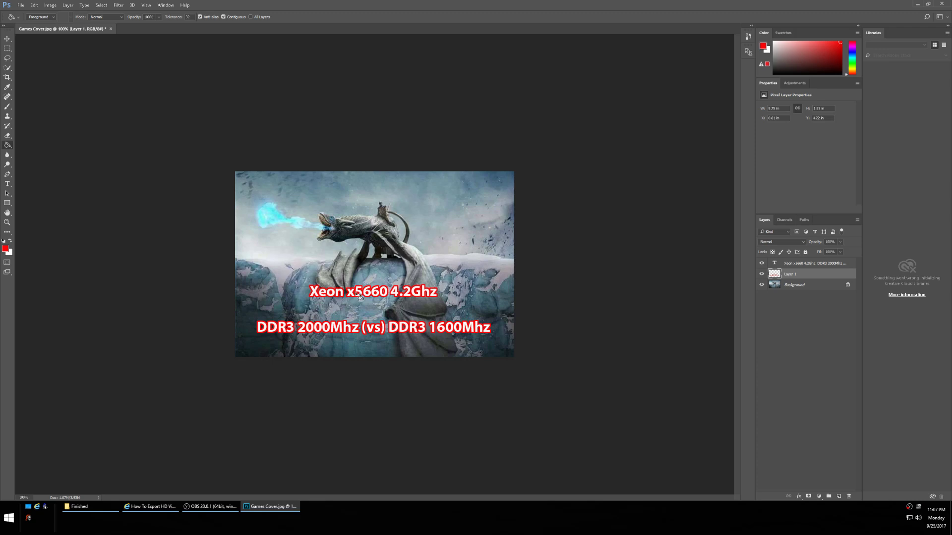
Start saving the cover image as a new file in the Finished folder with the JPEG format
{"action": "left_click", "coordinate": [22, 6]}
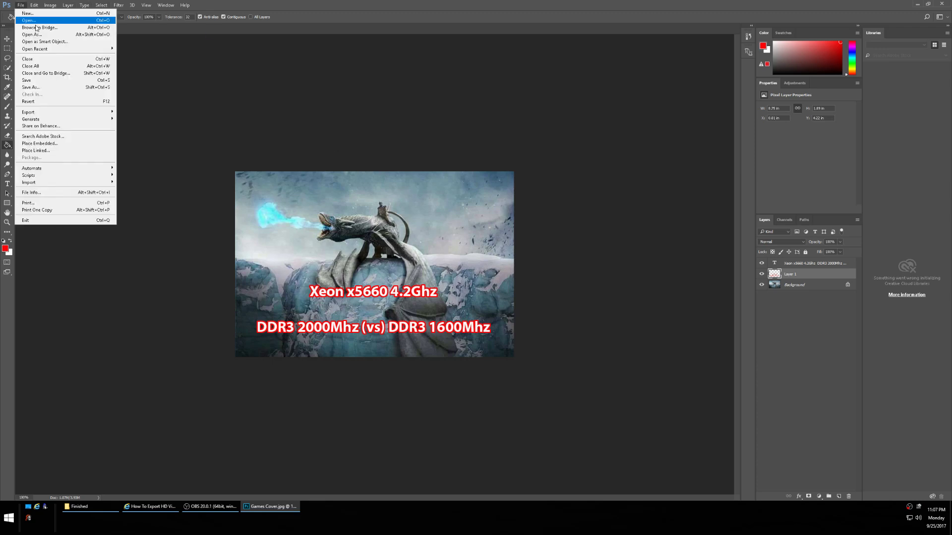
{"action": "left_click", "coordinate": [31, 87]}
{"action": "left_click", "coordinate": [119, 239]}
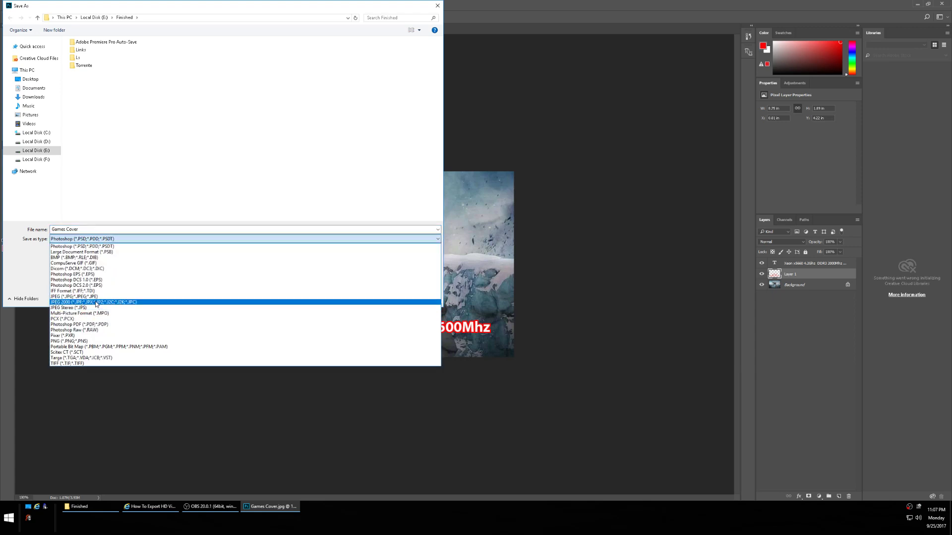
{"action": "left_click", "coordinate": [87, 296]}
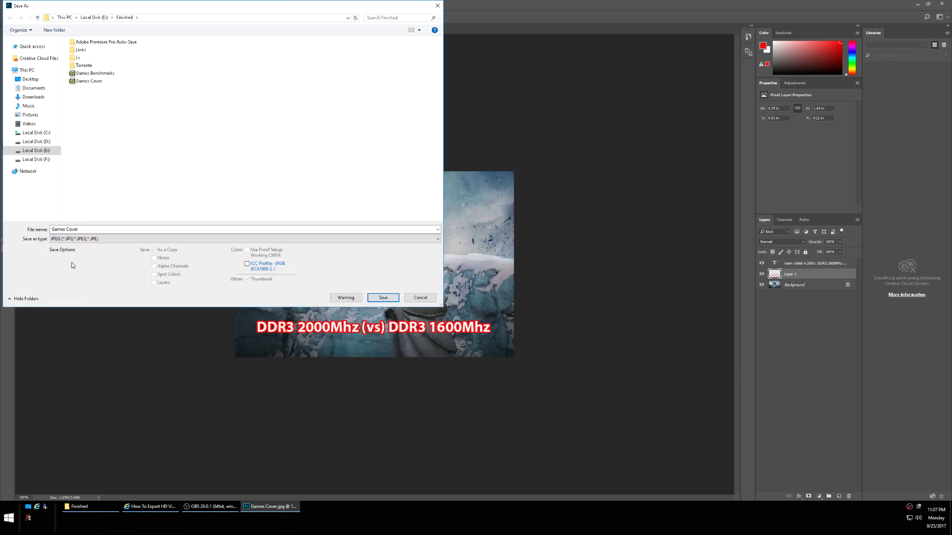
{"action": "left_click", "coordinate": [118, 242]}
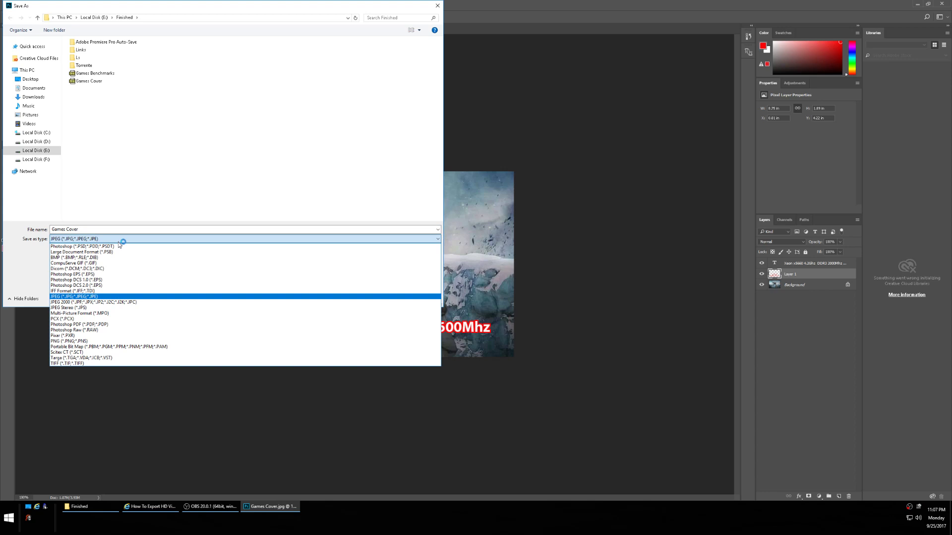
{"action": "left_click", "coordinate": [82, 230]}
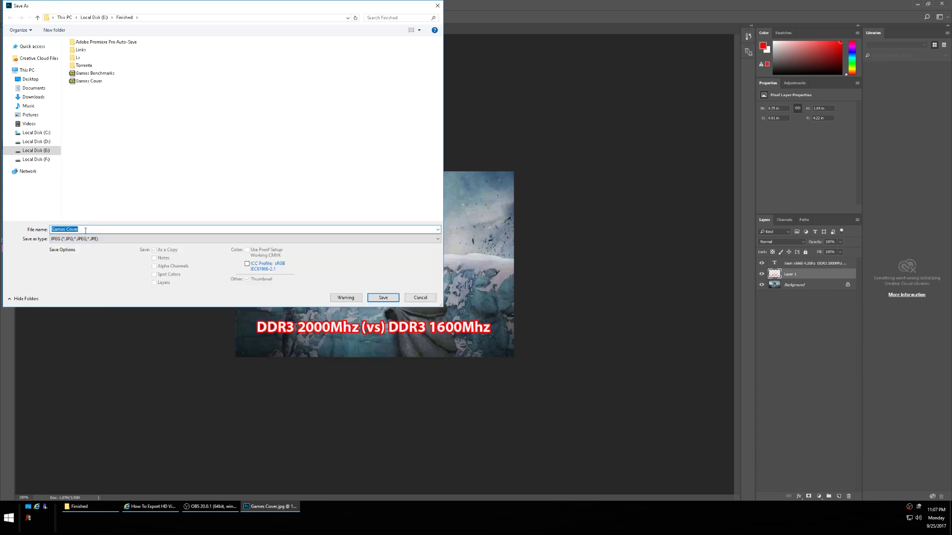
Save the JPEG as Games Ram at quality 8 with Baseline ("Standard") format, and close Photoshop without saving Games Cover.jpg
{"action": "left_click", "coordinate": [85, 230]}
{"action": "key", "text": "BackSpace"}
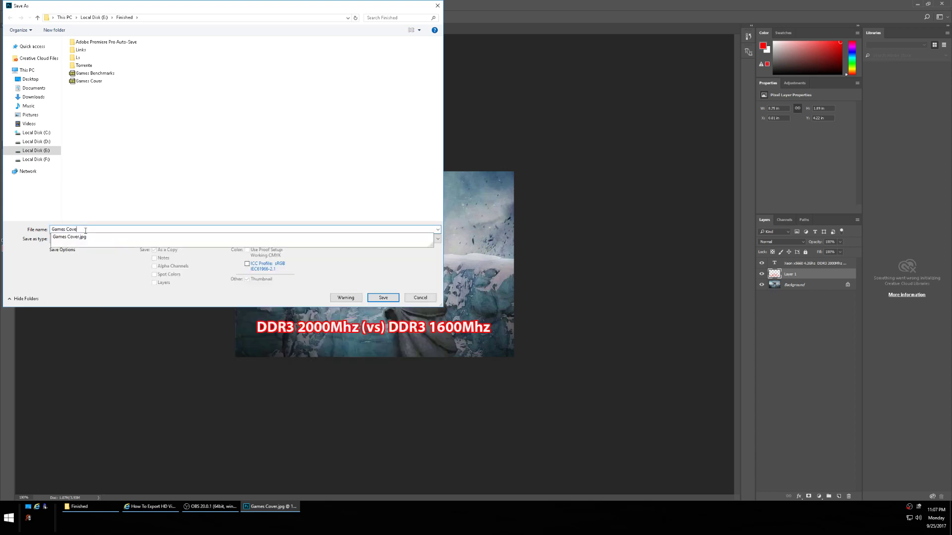
{"action": "key", "text": "BackSpace"}
{"action": "key", "text": "BackSpace"}
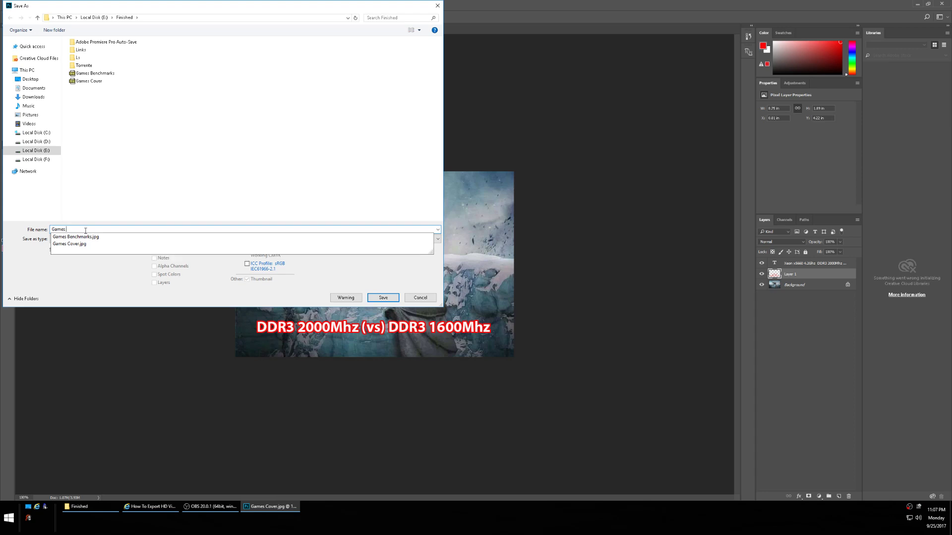
{"action": "type", "text": "Ram"}
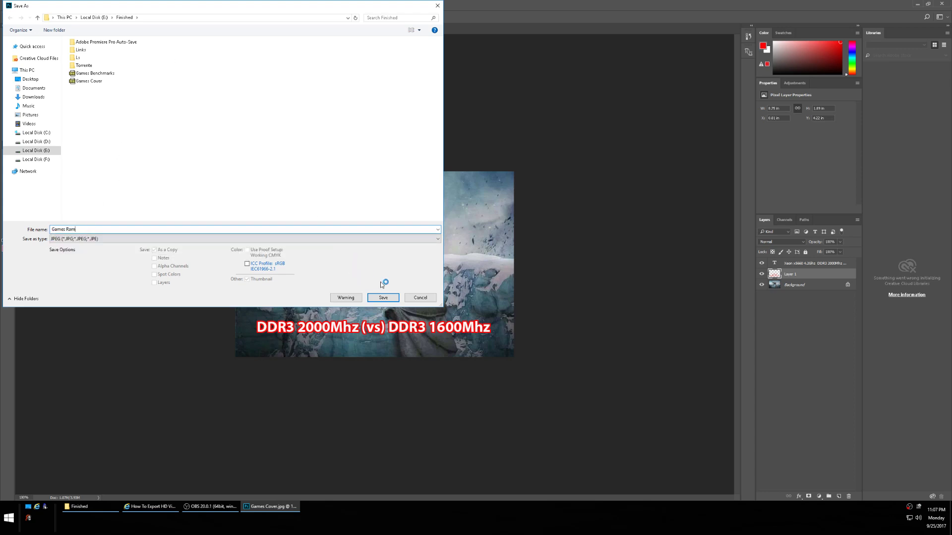
{"action": "left_click", "coordinate": [389, 300]}
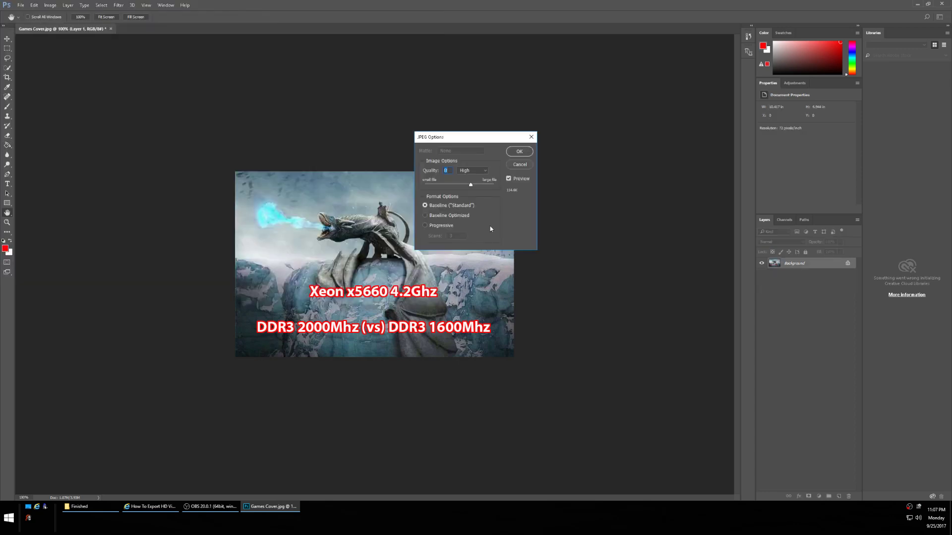
{"action": "left_click", "coordinate": [521, 153]}
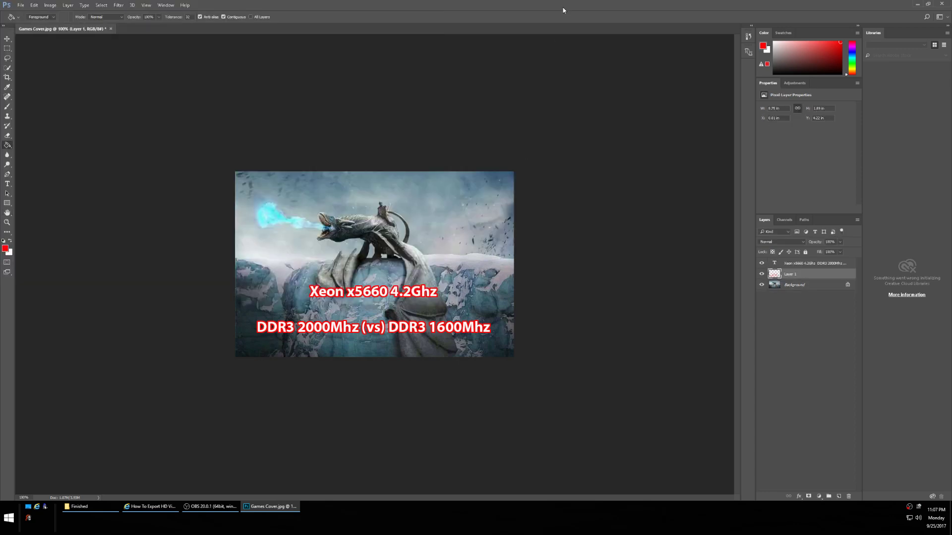
{"action": "left_click", "coordinate": [941, 4]}
{"action": "left_click", "coordinate": [476, 187]}
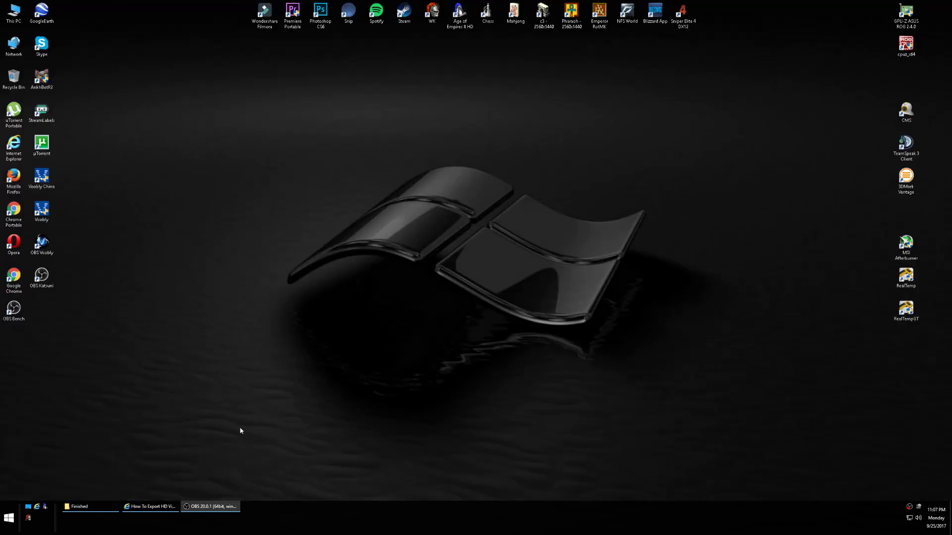
View the saved Games Ram image from the Finished folder at actual size and close the viewer
{"action": "left_click", "coordinate": [88, 508]}
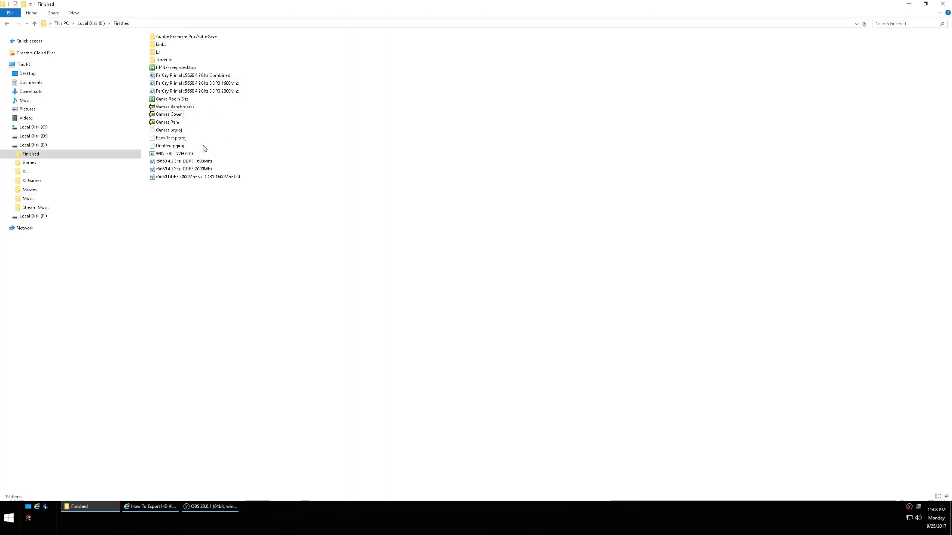
{"action": "double_click", "coordinate": [174, 123]}
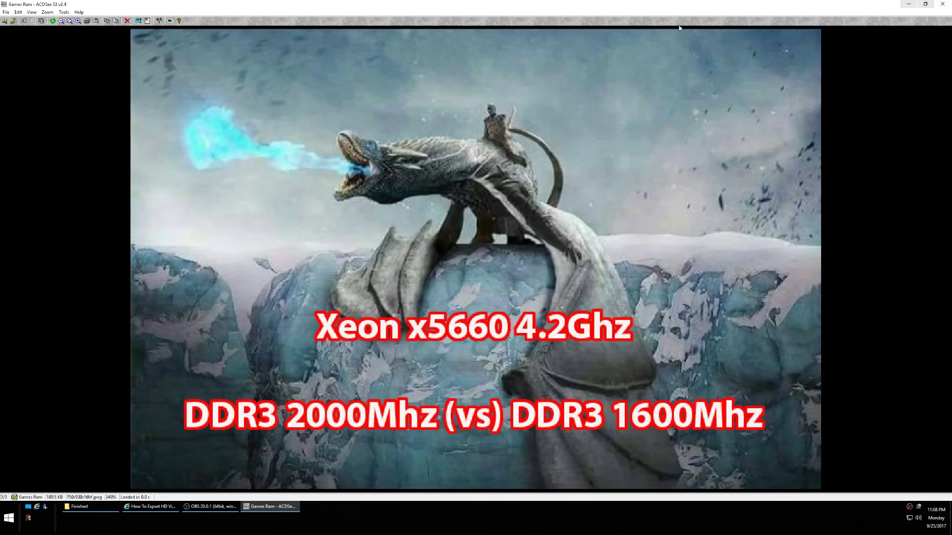
{"action": "left_click", "coordinate": [70, 22]}
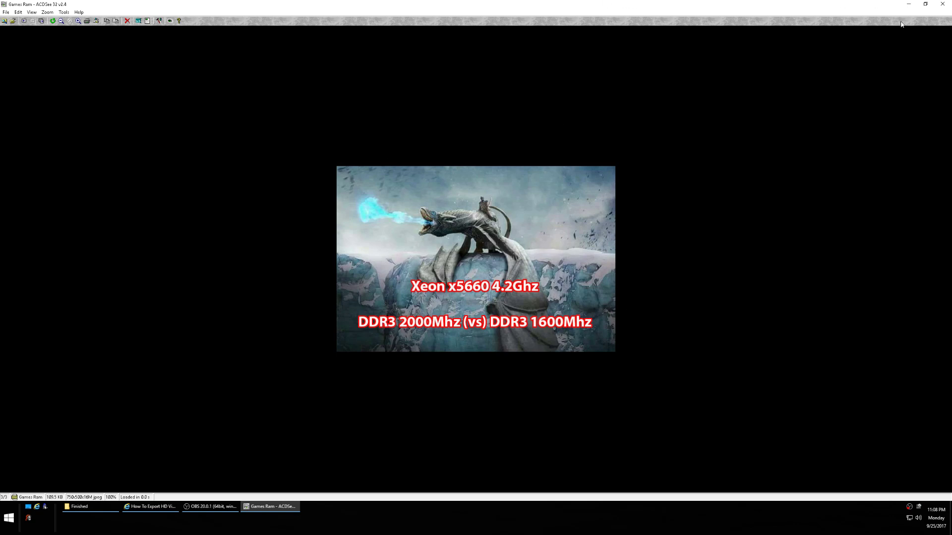
{"action": "left_click", "coordinate": [942, 4]}
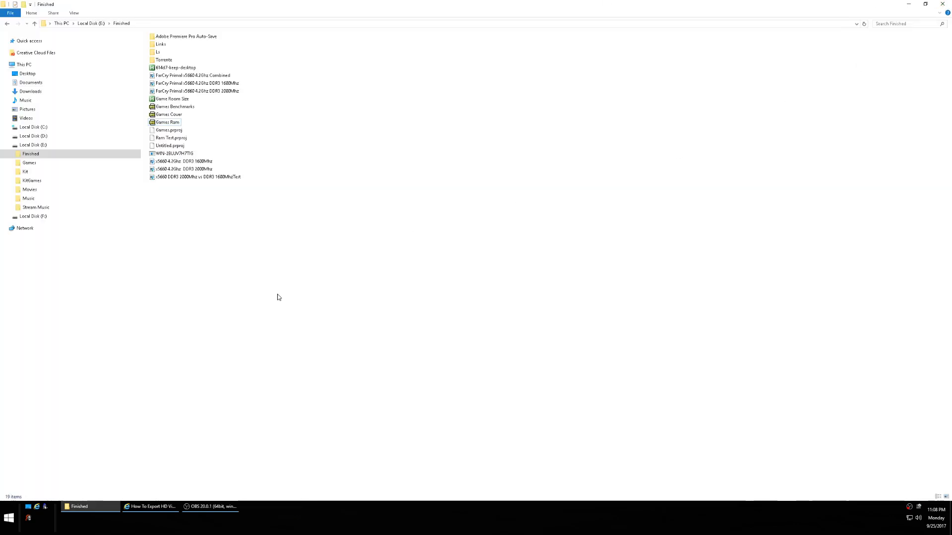
Switch to the browser, view YouTube's upload page in a new tab, and close that tab
{"action": "left_click", "coordinate": [154, 507]}
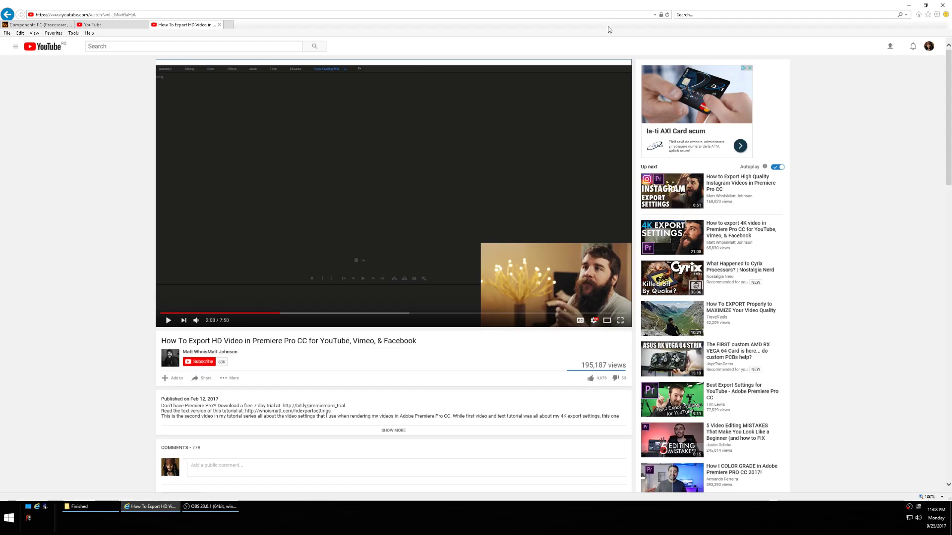
{"action": "right_click", "coordinate": [891, 50]}
{"action": "left_click", "coordinate": [892, 63]}
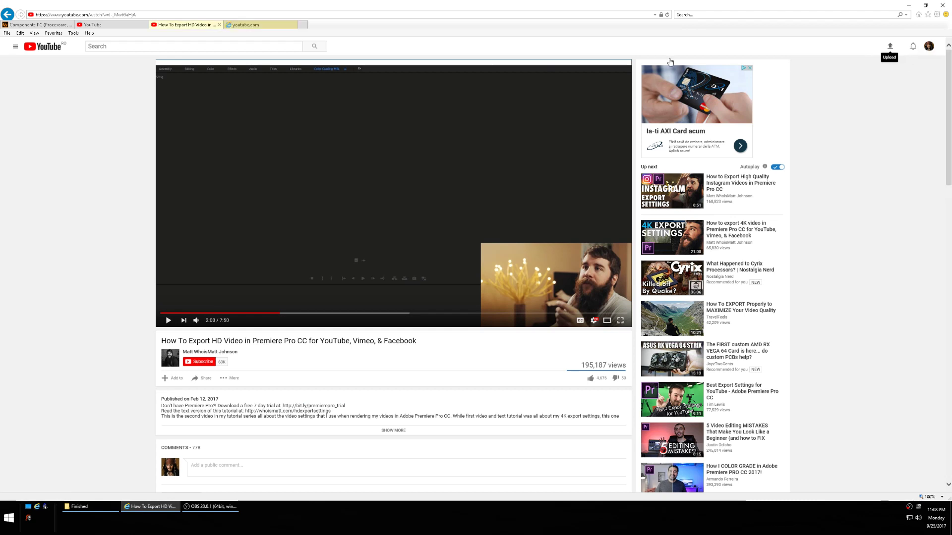
{"action": "left_click", "coordinate": [288, 25]}
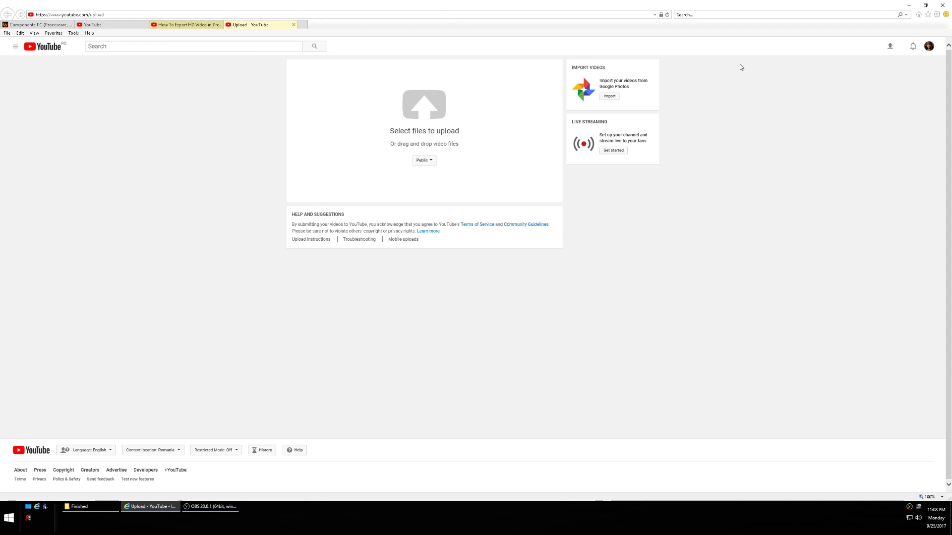
{"action": "left_click", "coordinate": [293, 24]}
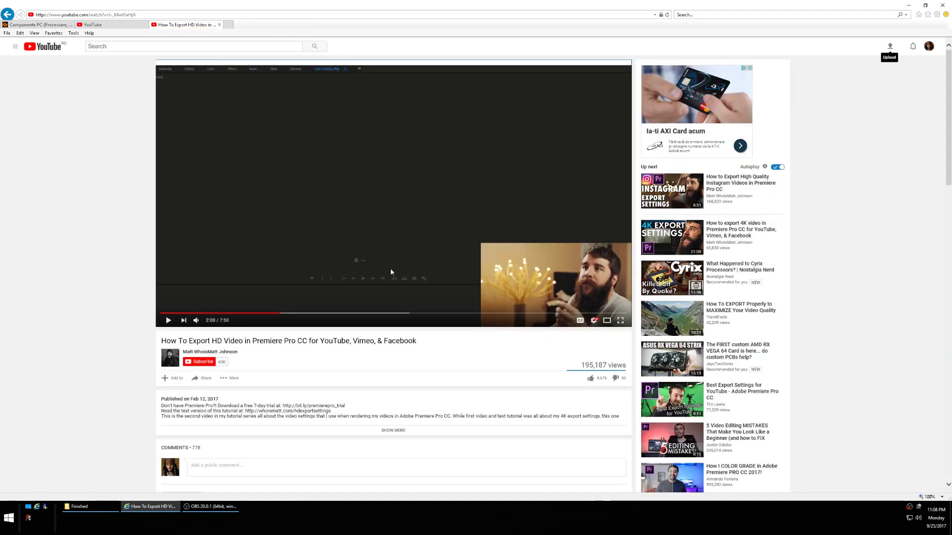
Look through the comments and suggested videos on the Premiere Pro HD export tutorial's page
{"action": "scroll", "coordinate": [755, 243], "scroll_direction": "down", "scroll_amount": 8}
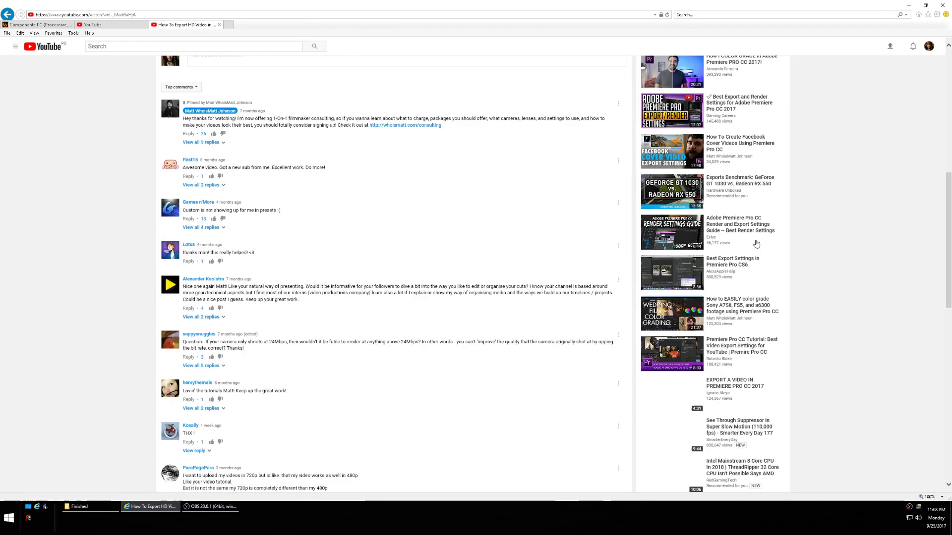
{"action": "scroll", "coordinate": [756, 243], "scroll_direction": "down", "scroll_amount": 4}
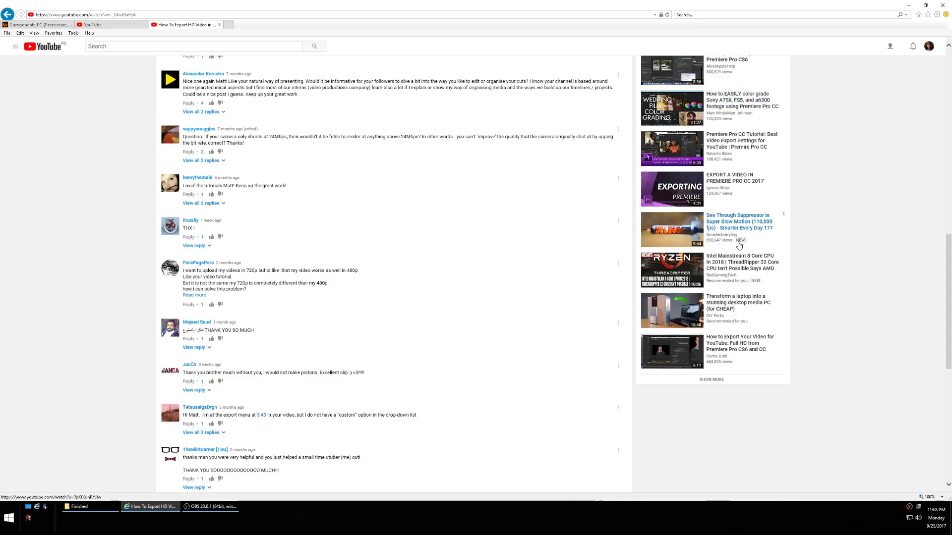
{"action": "scroll", "coordinate": [738, 245], "scroll_direction": "up", "scroll_amount": 12}
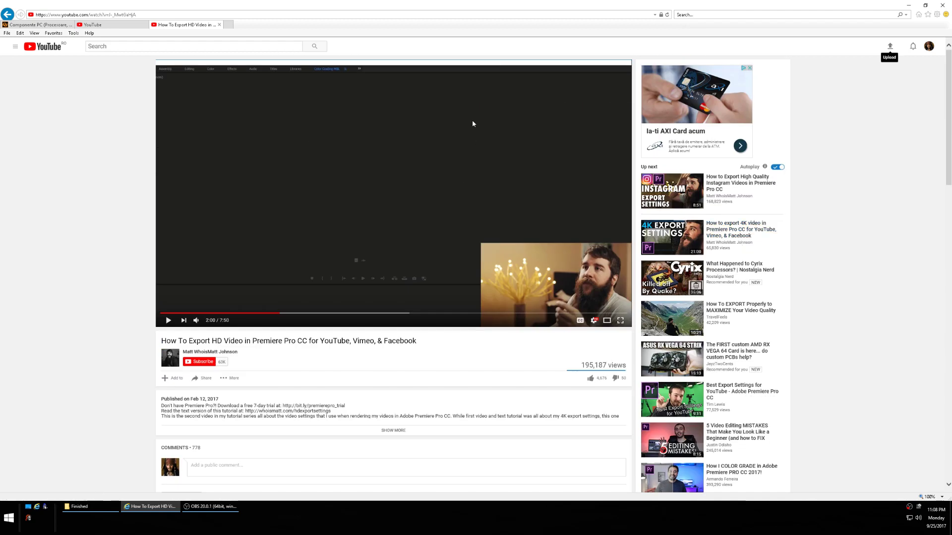
Switch to the open YouTube home page and examine its recommended videos and channels
{"action": "left_click", "coordinate": [102, 25]}
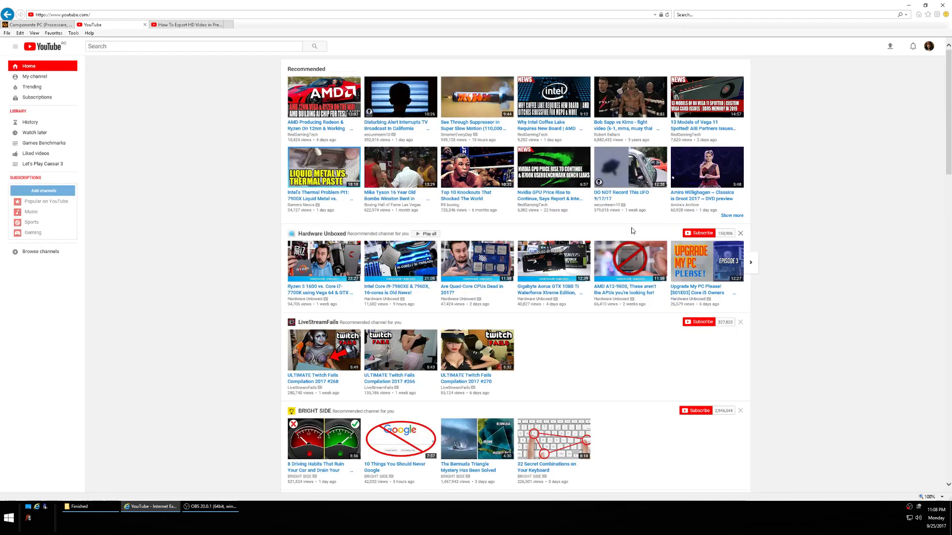
{"action": "scroll", "coordinate": [632, 231], "scroll_direction": "down", "scroll_amount": 1}
{"action": "scroll", "coordinate": [632, 231], "scroll_direction": "down", "scroll_amount": 5}
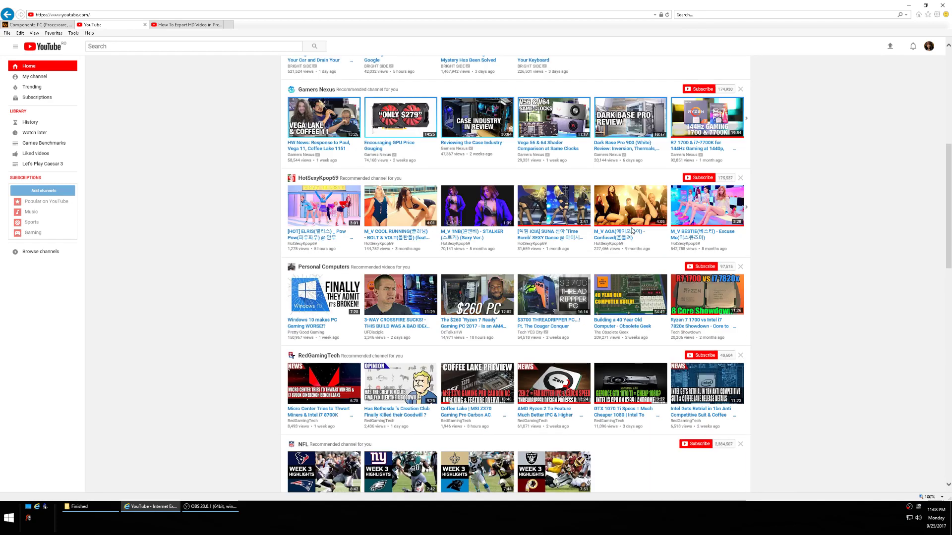
{"action": "scroll", "coordinate": [632, 230], "scroll_direction": "down", "scroll_amount": 5}
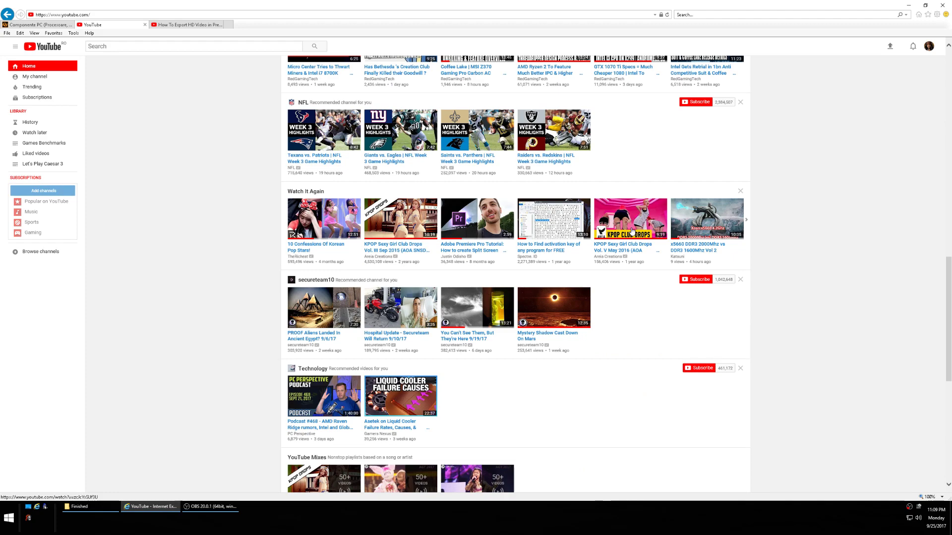
{"action": "scroll", "coordinate": [632, 231], "scroll_direction": "down", "scroll_amount": 3}
{"action": "scroll", "coordinate": [575, 318], "scroll_direction": "up", "scroll_amount": 6}
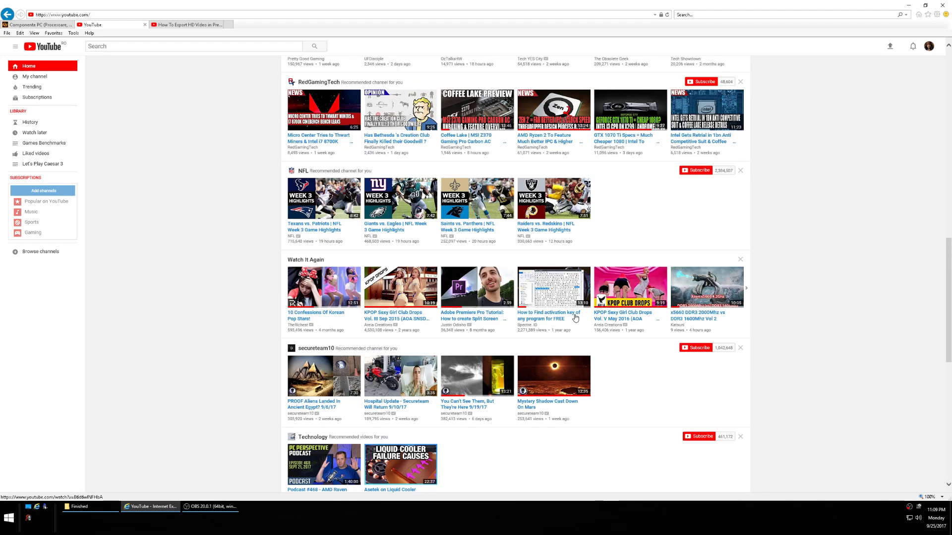
{"action": "scroll", "coordinate": [575, 317], "scroll_direction": "up", "scroll_amount": 1}
{"action": "scroll", "coordinate": [575, 317], "scroll_direction": "up", "scroll_amount": 1}
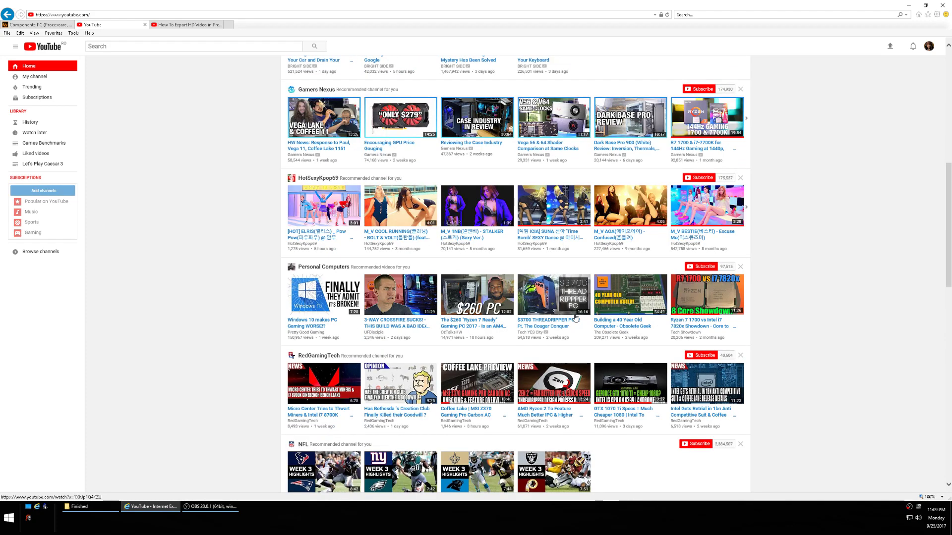
{"action": "scroll", "coordinate": [575, 317], "scroll_direction": "up", "scroll_amount": 2}
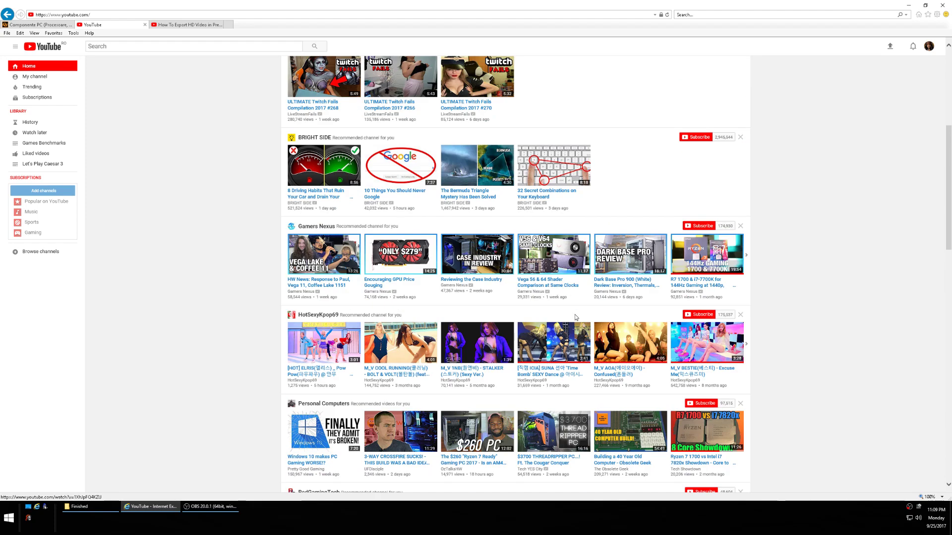
{"action": "scroll", "coordinate": [575, 318], "scroll_direction": "up", "scroll_amount": 1}
{"action": "scroll", "coordinate": [574, 316], "scroll_direction": "up", "scroll_amount": 4}
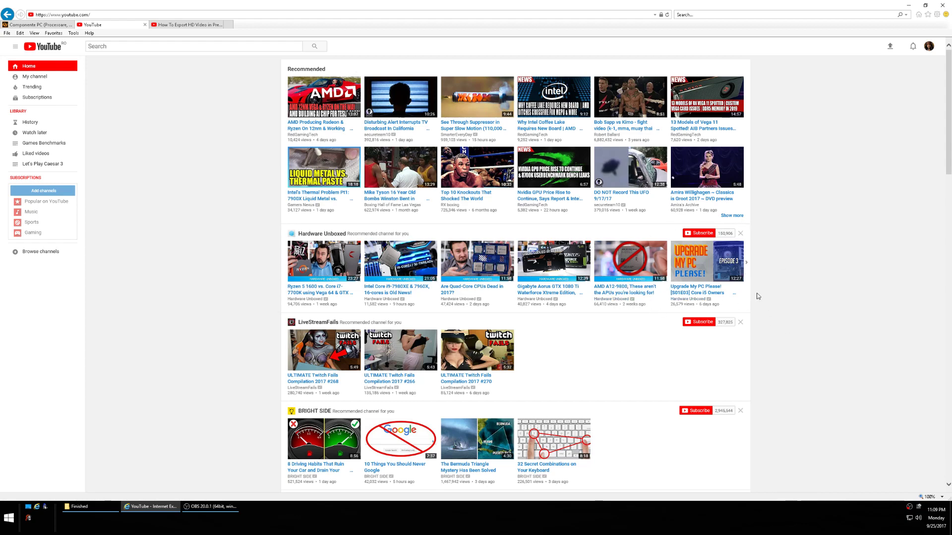
{"action": "scroll", "coordinate": [757, 297], "scroll_direction": "down", "scroll_amount": 3}
{"action": "scroll", "coordinate": [696, 313], "scroll_direction": "down", "scroll_amount": 3}
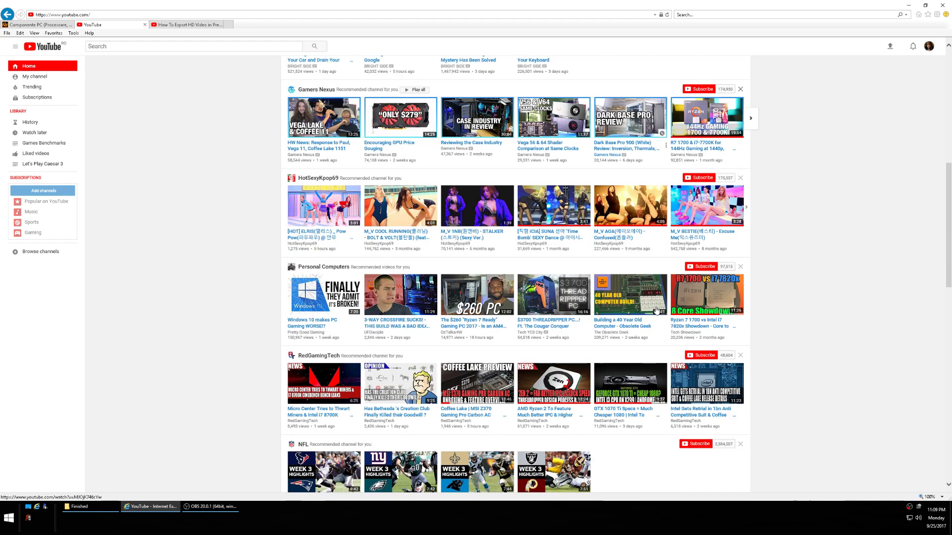
{"action": "scroll", "coordinate": [446, 149], "scroll_direction": "up", "scroll_amount": 6}
Return to the Premiere Pro export tutorial's page and search YouTube for "xeon x5660"
{"action": "left_click", "coordinate": [188, 25]}
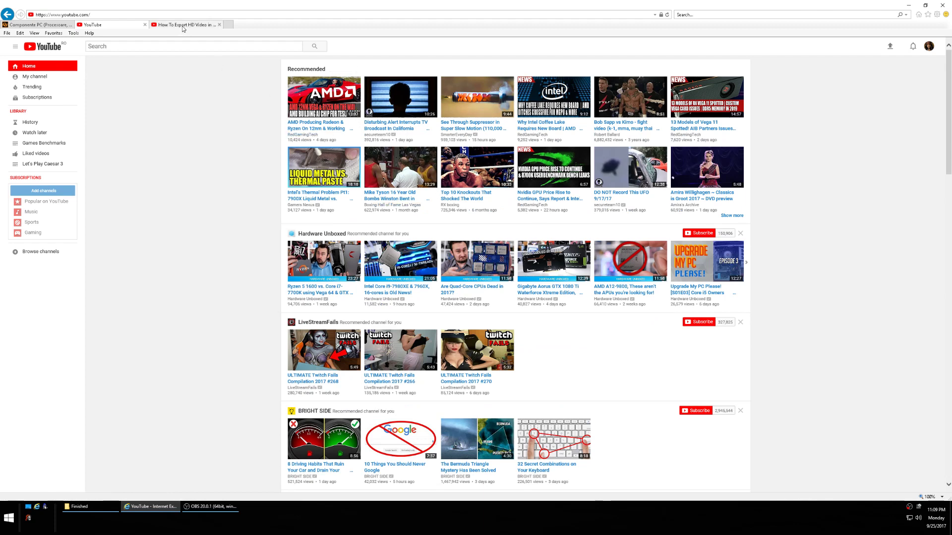
{"action": "left_click", "coordinate": [167, 46]}
{"action": "type", "text": "xeon x566"}
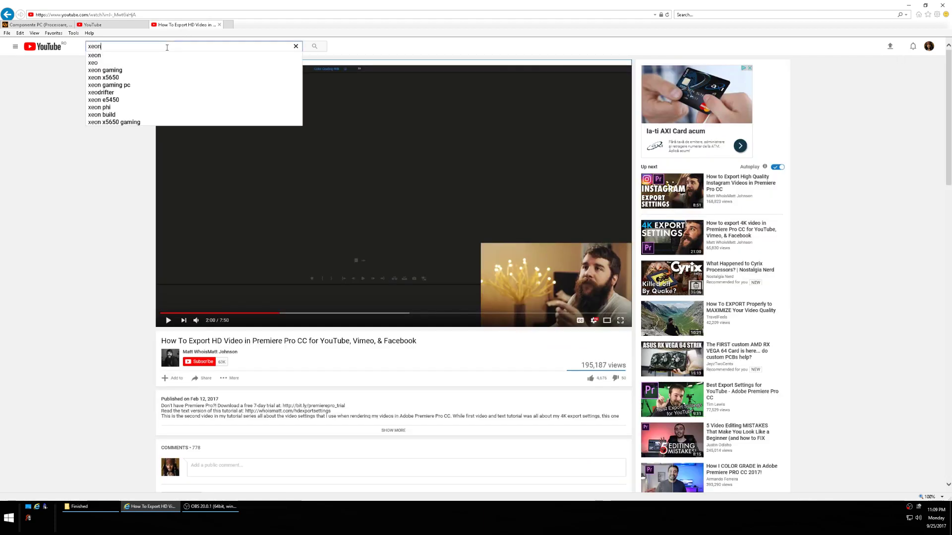
{"action": "type", "text": "0"}
{"action": "key", "text": "Return"}
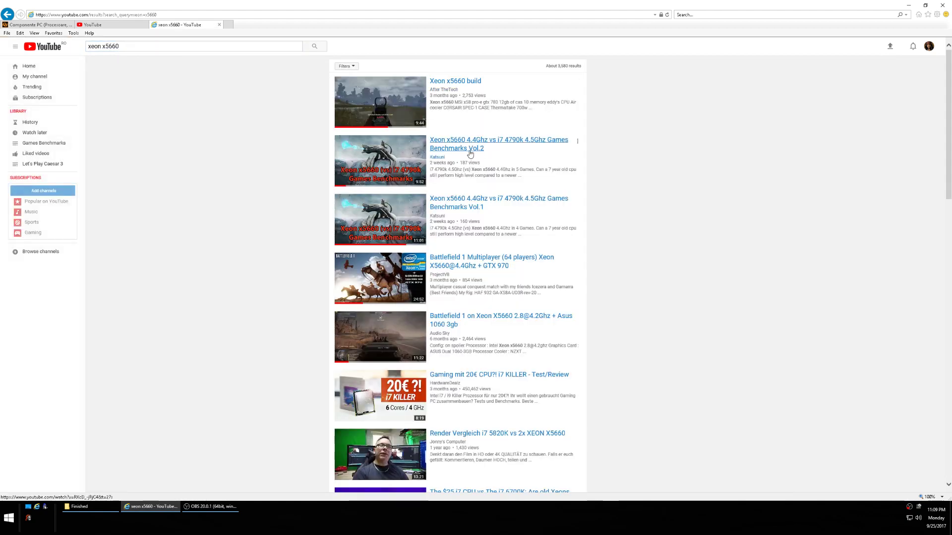
View the video "Xeon x5660 4.4Ghz vs i7 4790k 4.5Ghz Games Benchmarks Vol.2", return to the results and close that tab
{"action": "left_click", "coordinate": [483, 143]}
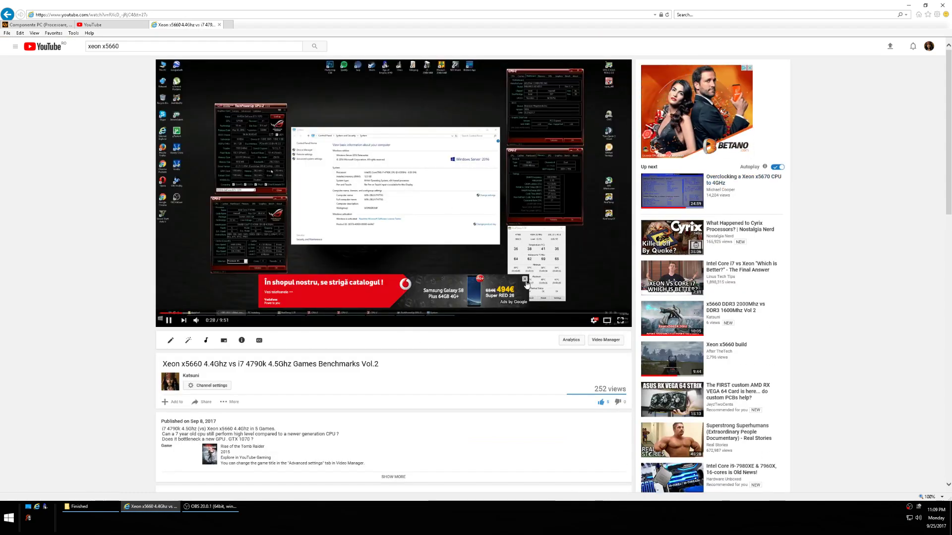
{"action": "left_click", "coordinate": [10, 16]}
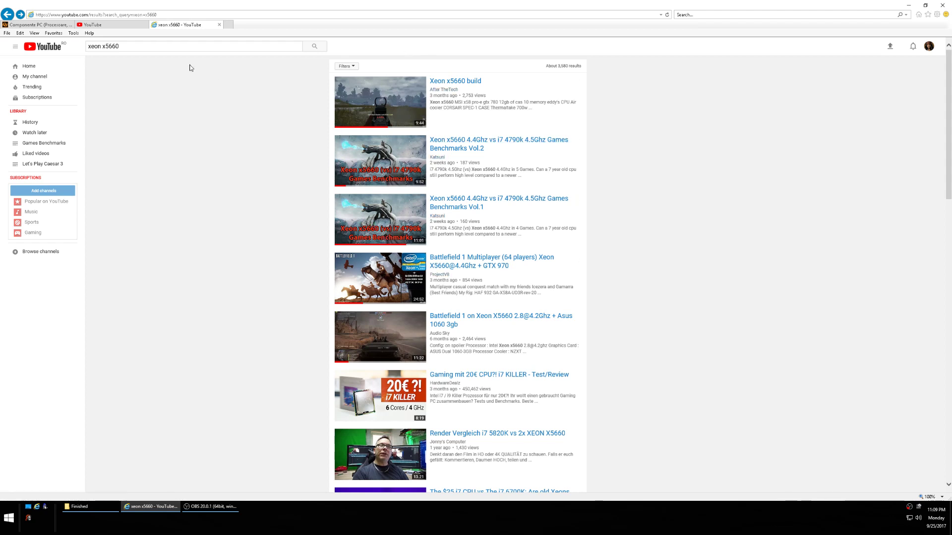
{"action": "left_click", "coordinate": [220, 24]}
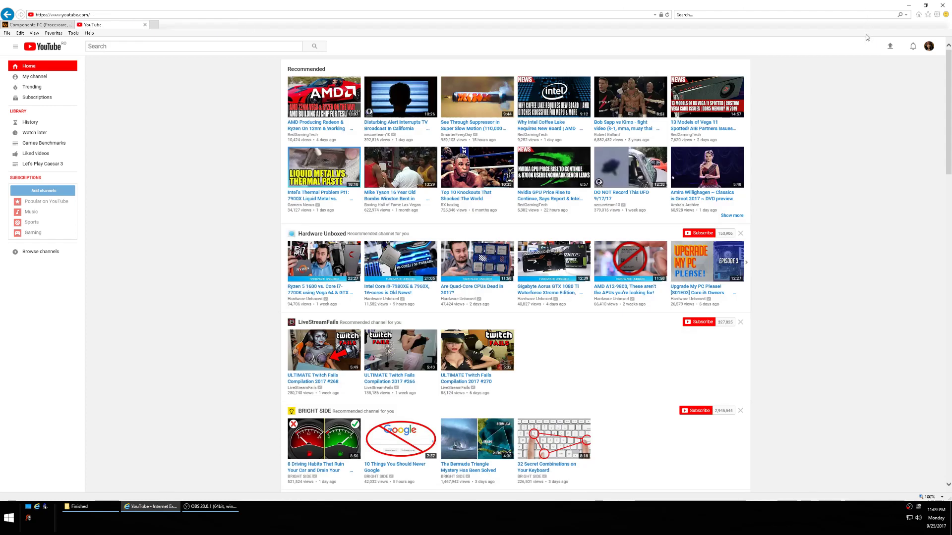
Minimize the Finished folder and the browser to show the desktop, bringing the YouTube home page back briefly before minimizing it again
{"action": "left_click", "coordinate": [908, 5]}
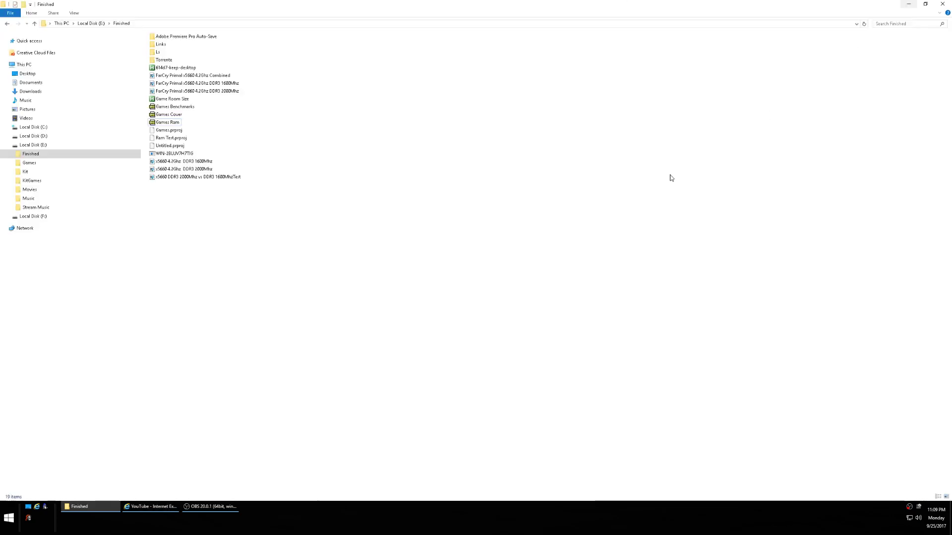
{"action": "left_click", "coordinate": [908, 4]}
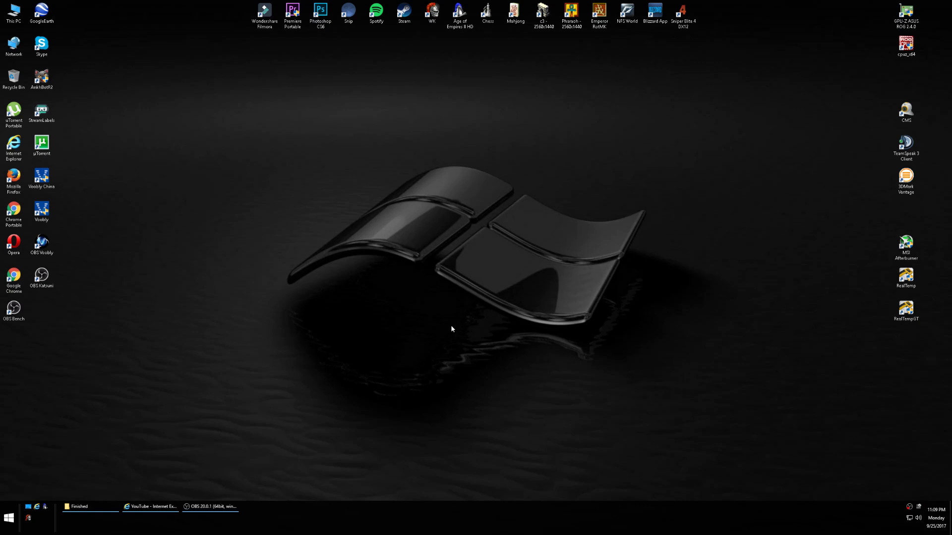
{"action": "left_click", "coordinate": [169, 511]}
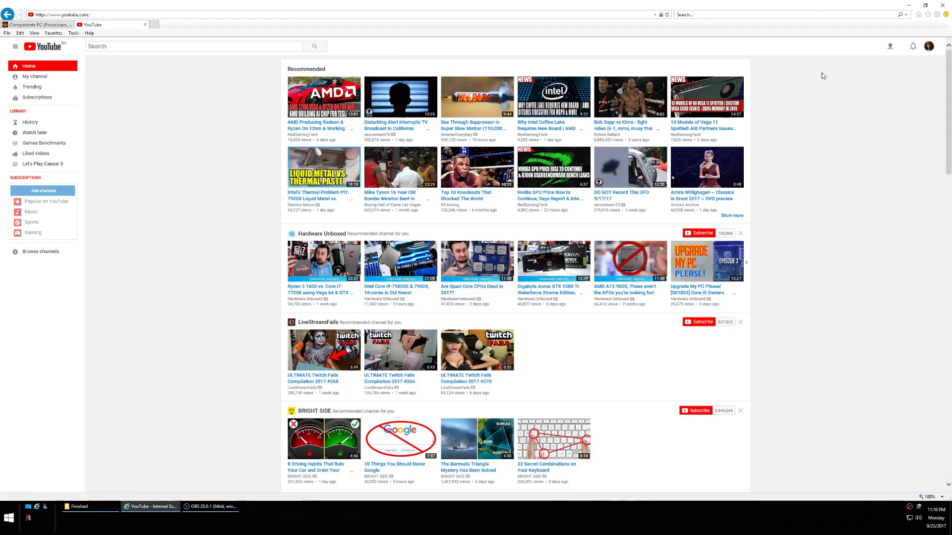
{"action": "left_click", "coordinate": [909, 6]}
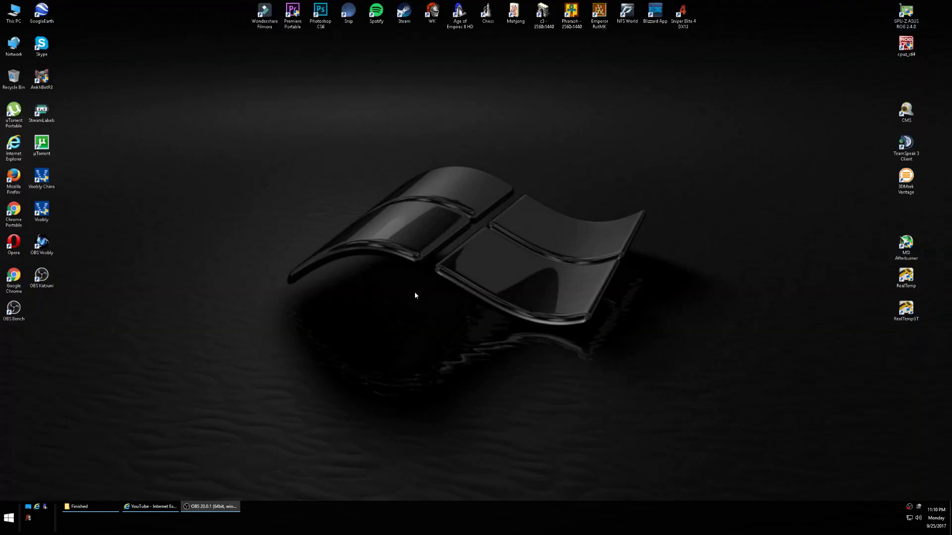